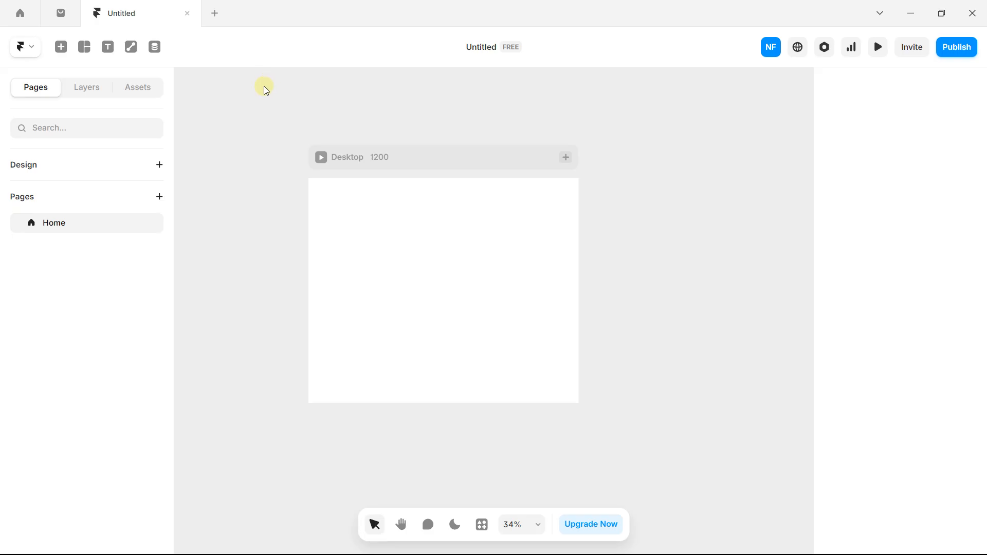
# Add a Tablet breakpoint of 810 px next to the Desktop frame.
pyautogui.scroll(2, 375, 239)
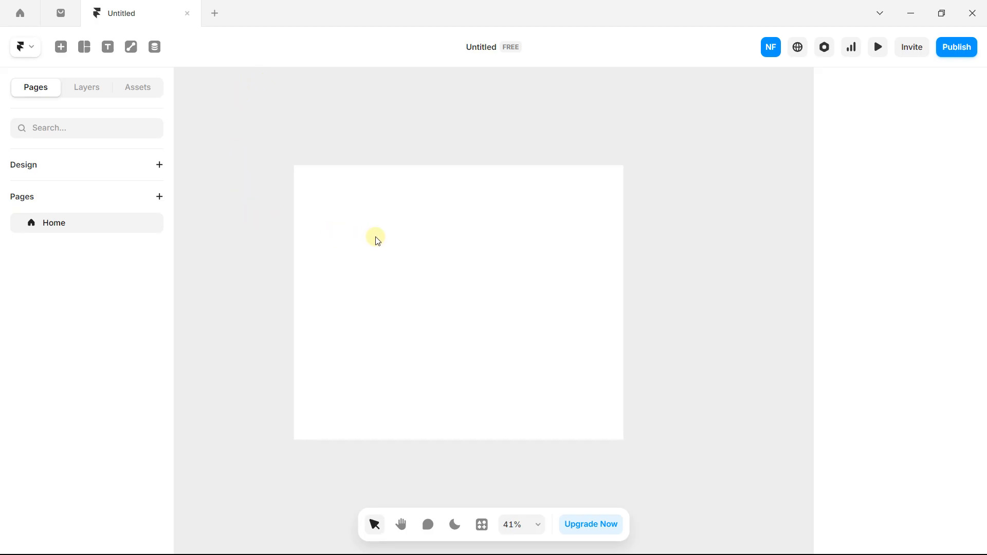
pyautogui.scroll(-2, 343, 212)
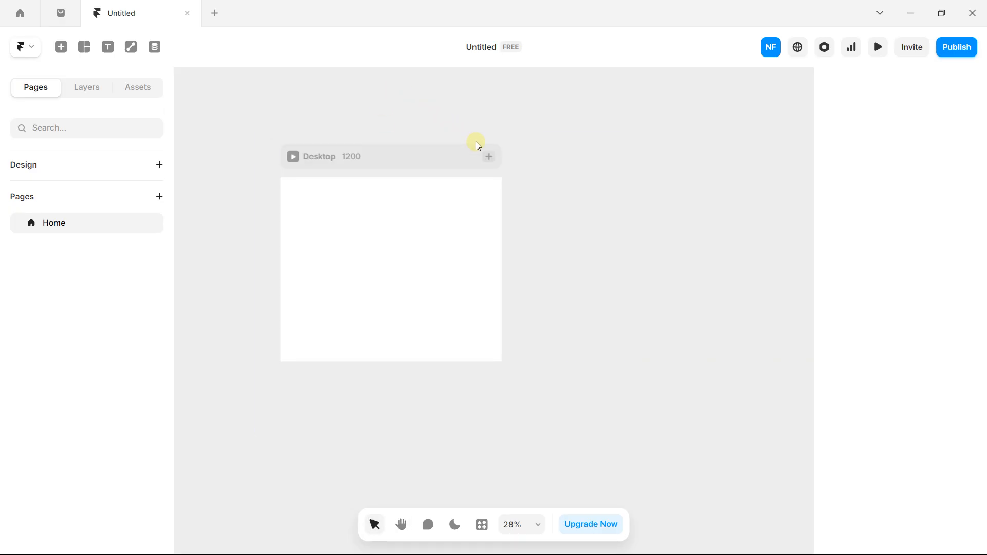
pyautogui.scroll(-1, 435, 205)
pyautogui.click(483, 172)
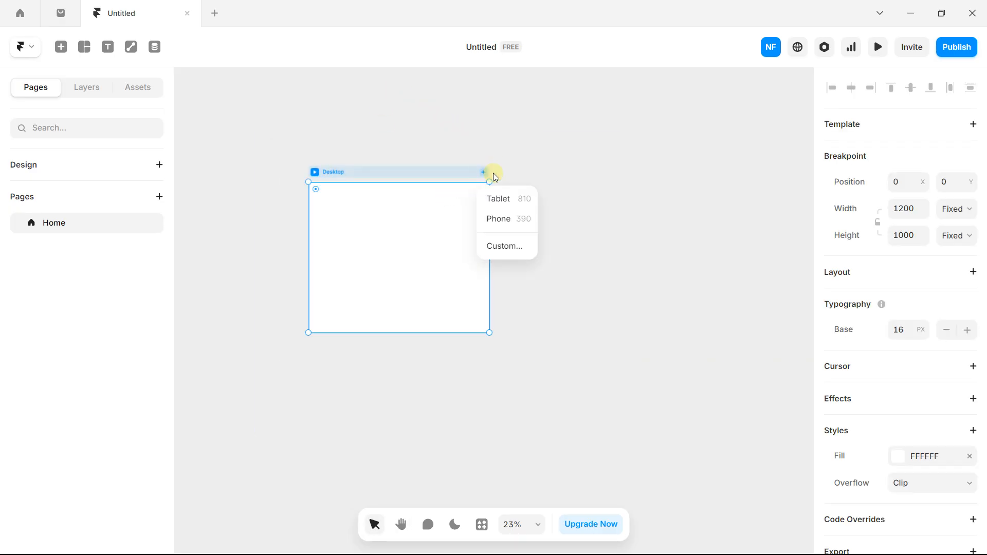
pyautogui.click(505, 197)
# Add a Phone breakpoint of 390 px after the Tablet frame, then deselect it.
pyautogui.scroll(-1, 486, 186)
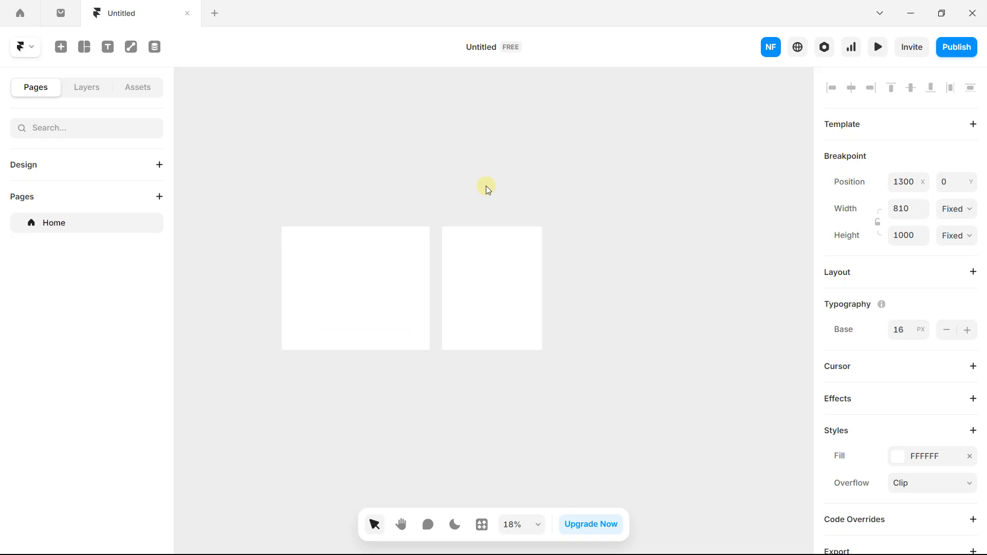
pyautogui.click(501, 184)
pyautogui.click(537, 225)
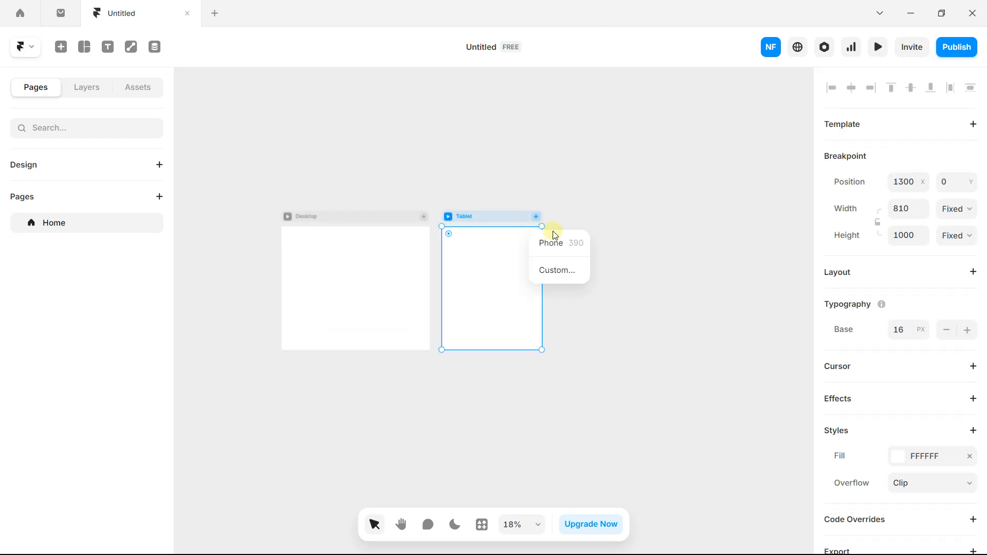
pyautogui.click(555, 242)
pyautogui.press('space')
pyautogui.moveTo(418, 177); pyautogui.dragTo(554, 116)
pyautogui.scroll(1, 455, 134)
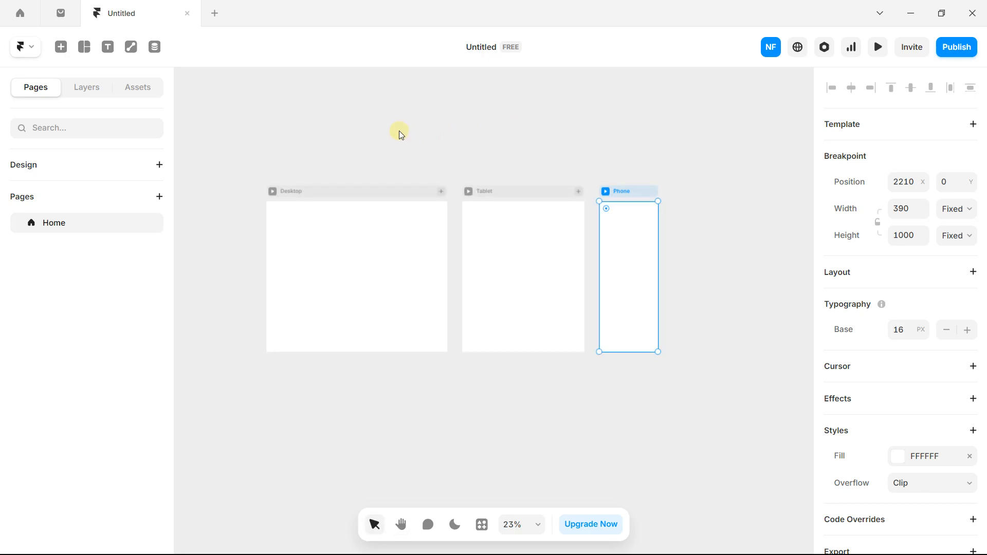
pyautogui.scroll(1, 395, 132)
pyautogui.press('space')
pyautogui.moveTo(392, 141); pyautogui.dragTo(367, 138)
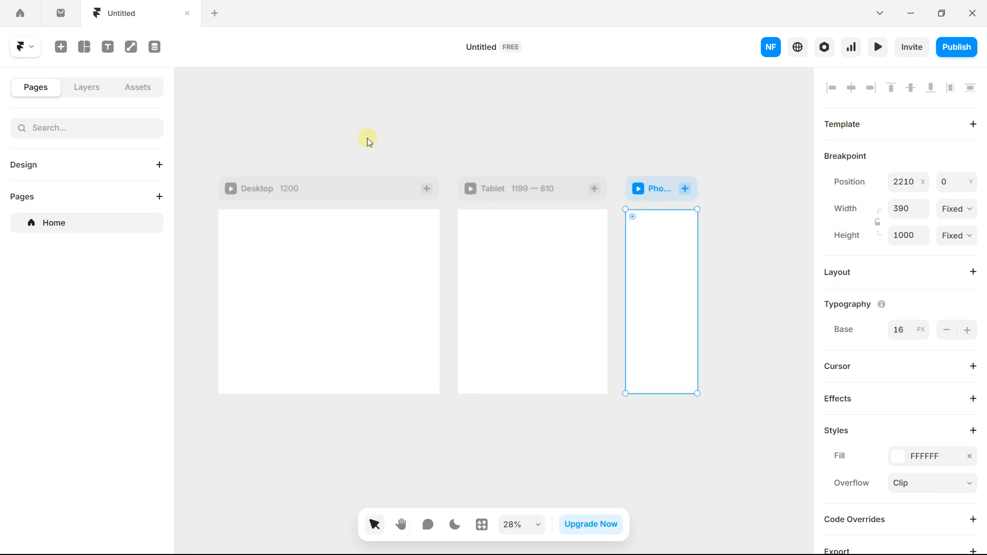
pyautogui.click(317, 119)
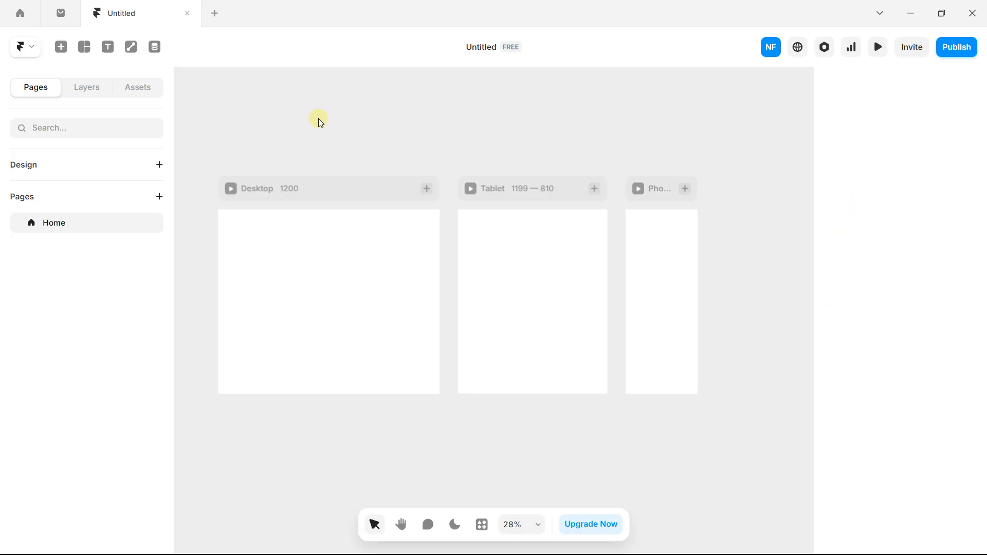
# Add a text layer reading "Novena" in the Desktop frame, about 59 px from its left and top edges.
pyautogui.scroll(2, 242, 230)
pyautogui.press('space')
pyautogui.moveTo(245, 222); pyautogui.dragTo(279, 216)
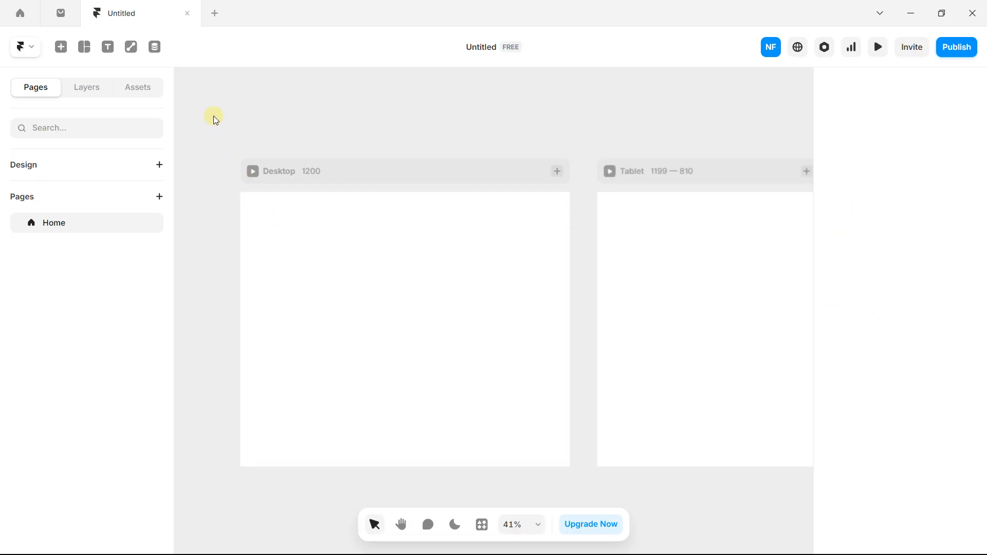
pyautogui.click(109, 48)
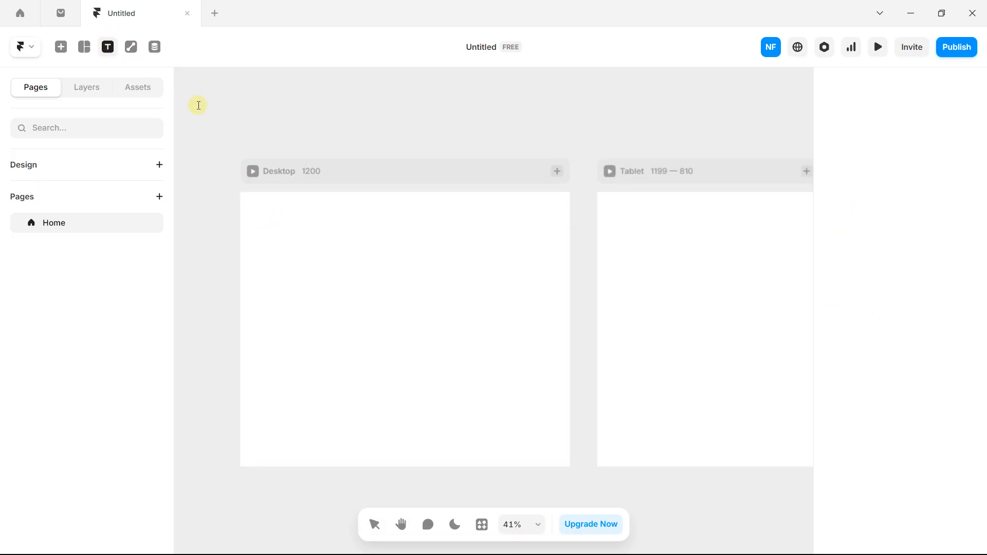
pyautogui.click(257, 210)
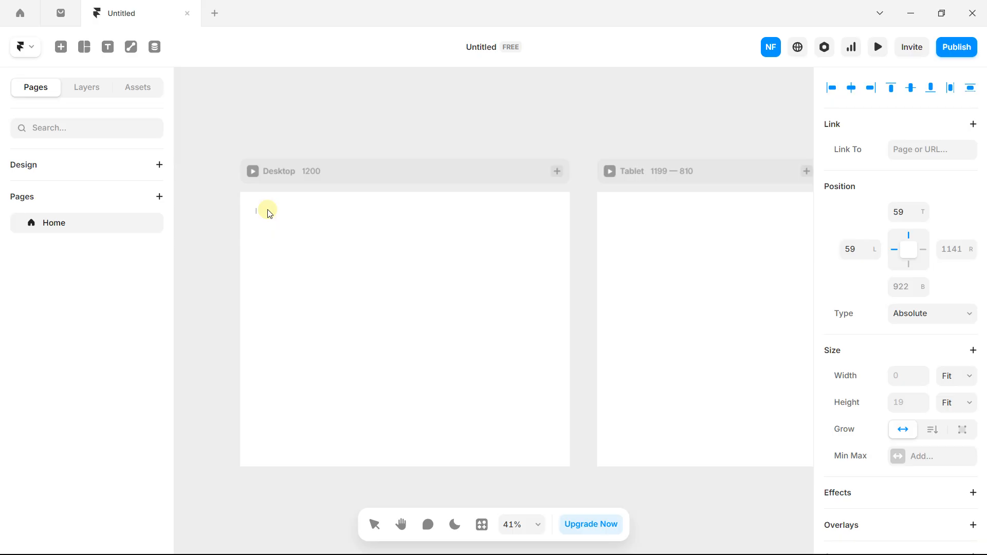
pyautogui.write('Novena')
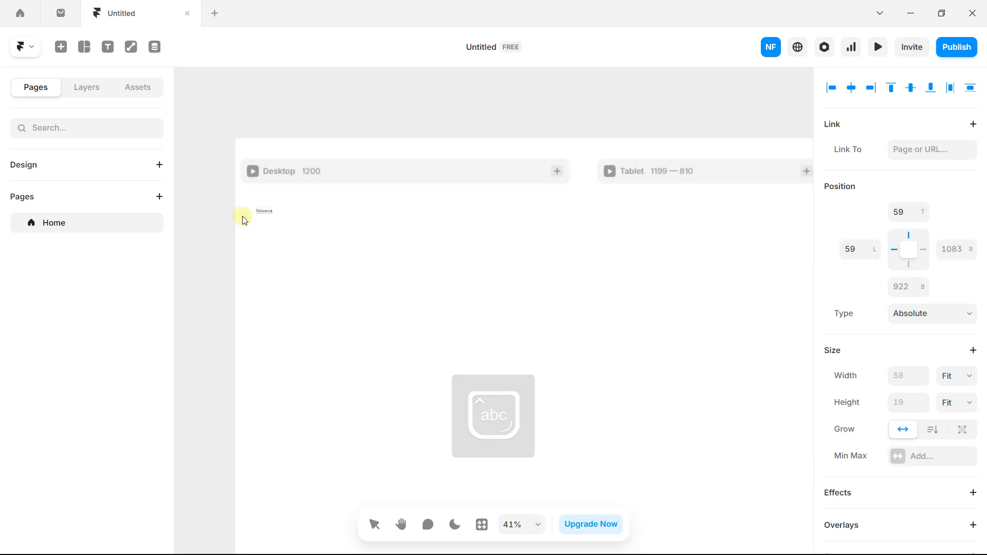
# Move the Novena text closer to the Desktop frame's upper-left corner, about 23 px from the left and 12 px from the top.
pyautogui.scroll(10, 244, 220)
pyautogui.scroll(-5, 409, 211)
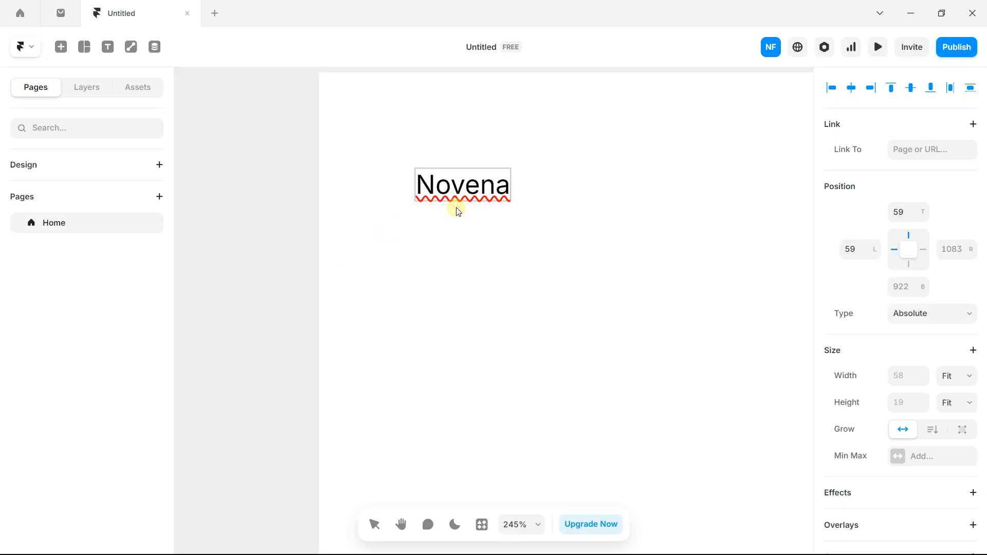
pyautogui.click(450, 184)
pyautogui.moveTo(326, 182); pyautogui.dragTo(256, 260)
pyautogui.moveTo(394, 257); pyautogui.dragTo(335, 185)
pyautogui.scroll(-2, 336, 185)
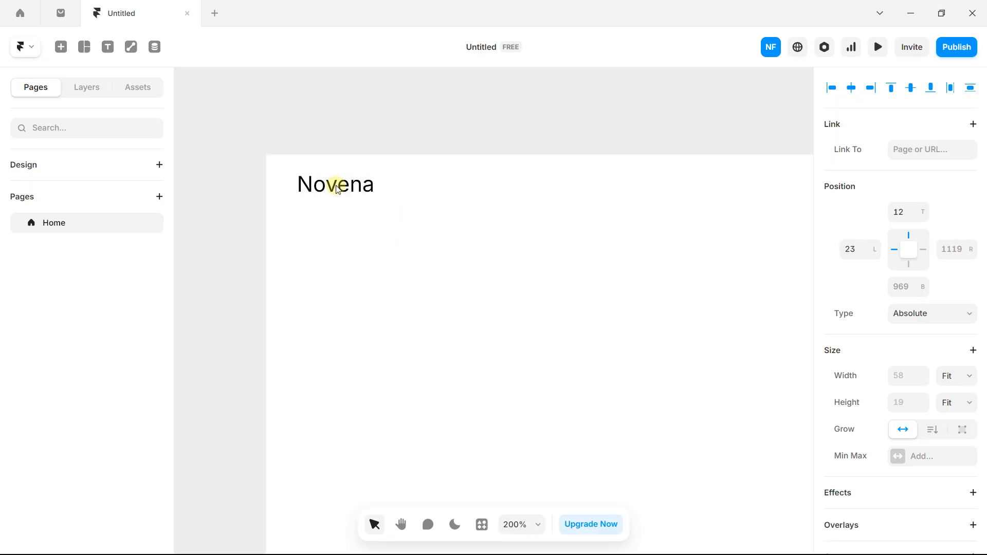
# Show the page's layers and wrap the Novena text in a stack.
pyautogui.click(148, 90)
pyautogui.click(87, 88)
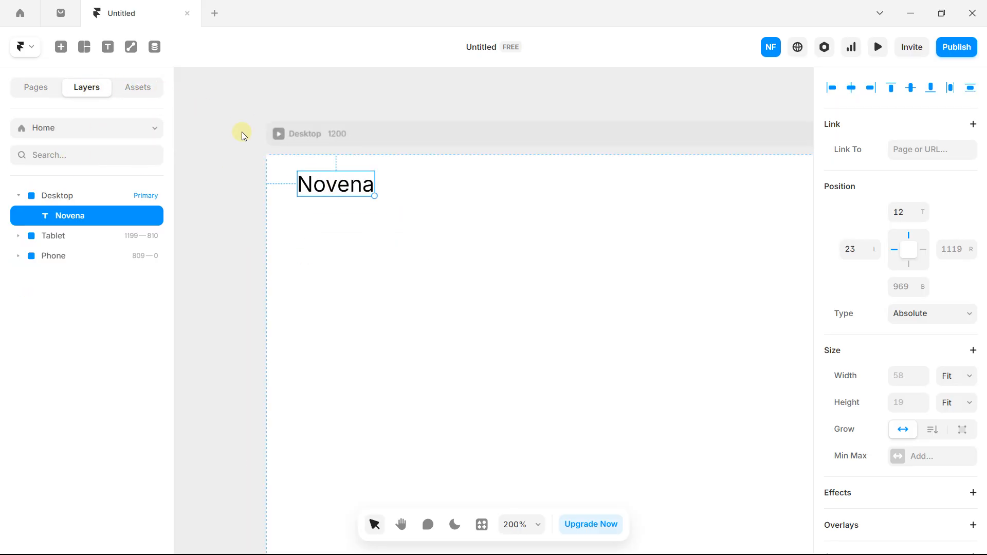
pyautogui.rightClick(320, 190)
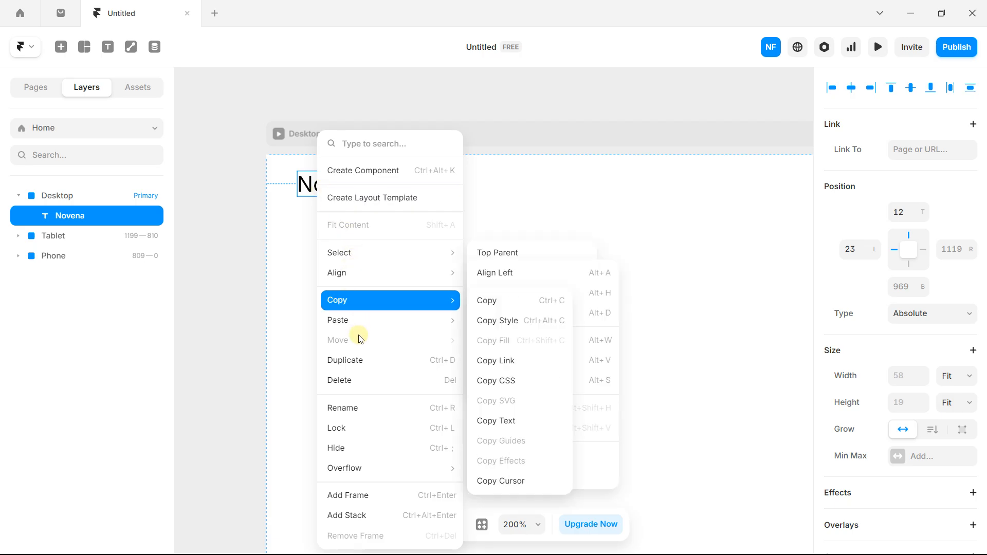
pyautogui.click(371, 513)
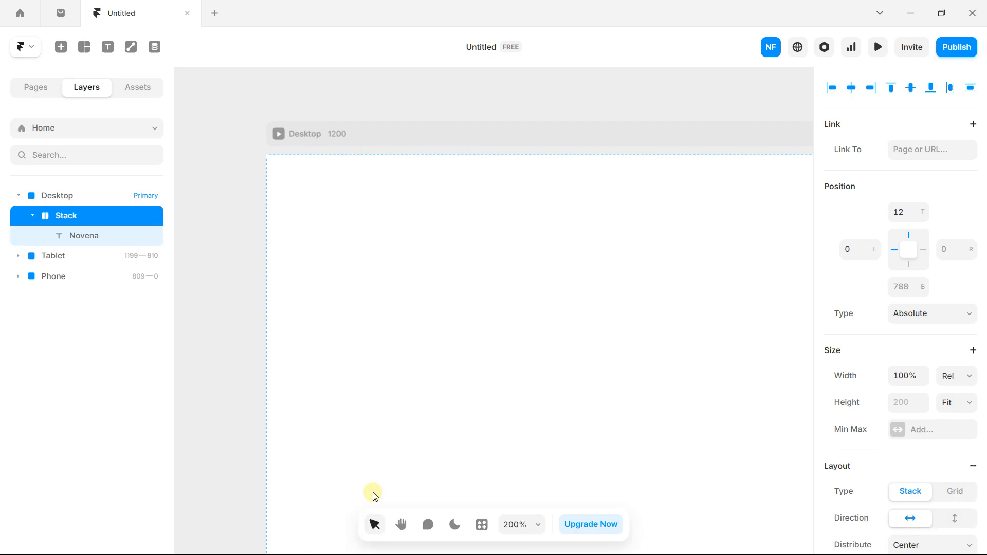
# Set the stack's width to Fit and move it about 16 px from the left and 11 px from the top of the Desktop frame.
pyautogui.scroll(-5, 380, 249)
pyautogui.scroll(-5, 368, 255)
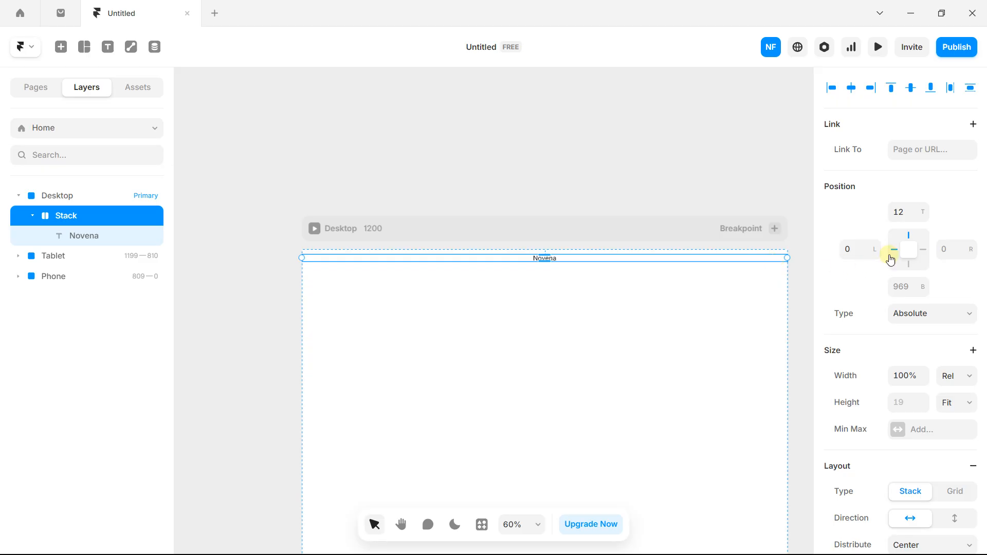
pyautogui.click(957, 381)
pyautogui.click(947, 427)
pyautogui.scroll(10, 294, 251)
pyautogui.moveTo(458, 348); pyautogui.dragTo(545, 344)
pyautogui.click(73, 215)
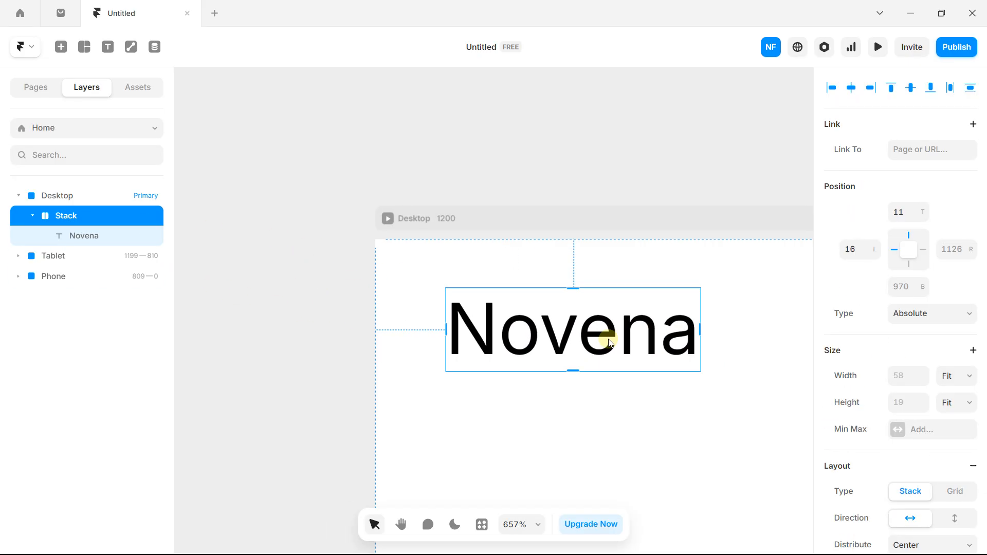
pyautogui.scroll(-10, 610, 343)
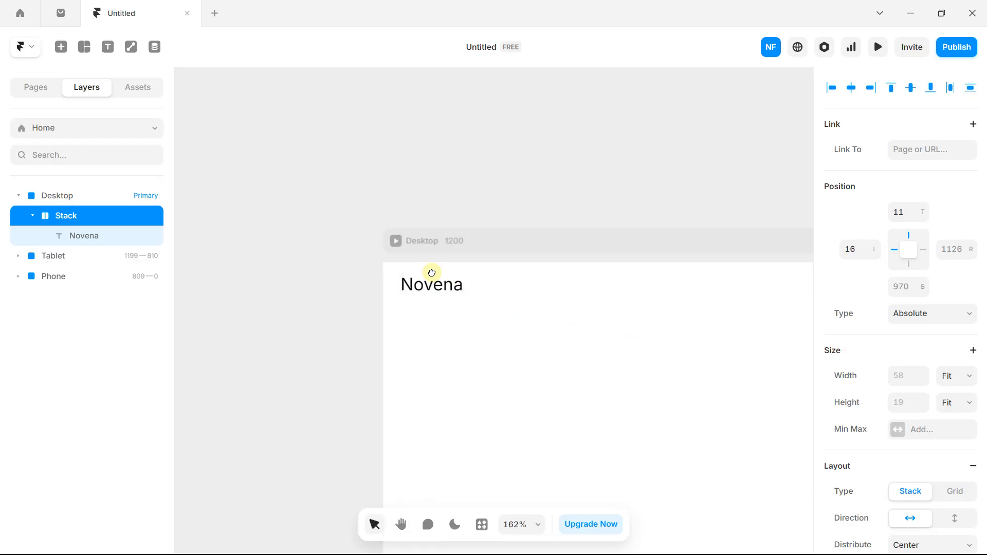
# Set the Novena text's font size to 24 px.
pyautogui.click(85, 235)
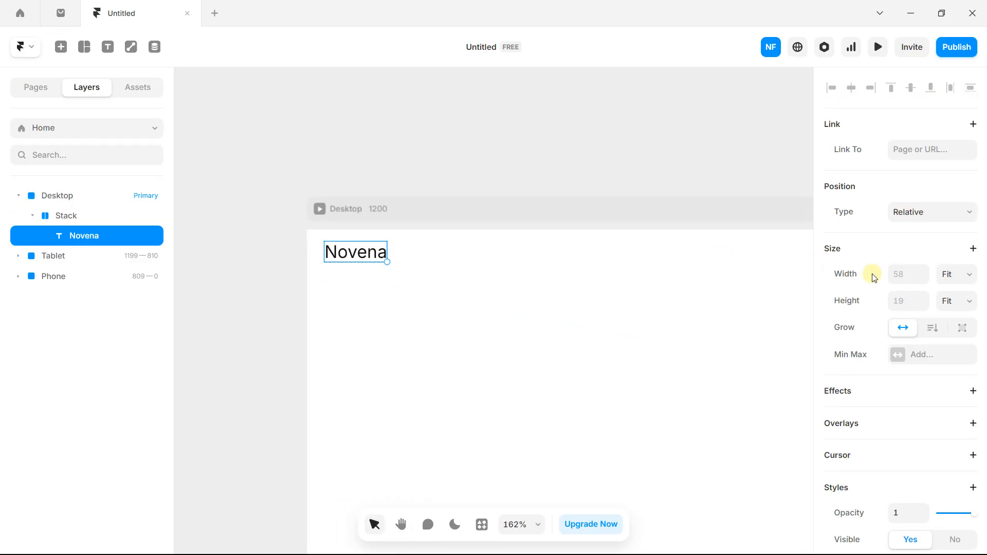
pyautogui.scroll(-10, 873, 278)
pyautogui.press('h')
pyautogui.moveTo(631, 266); pyautogui.dragTo(536, 278)
pyautogui.press('v')
pyautogui.scroll(-8, 536, 278)
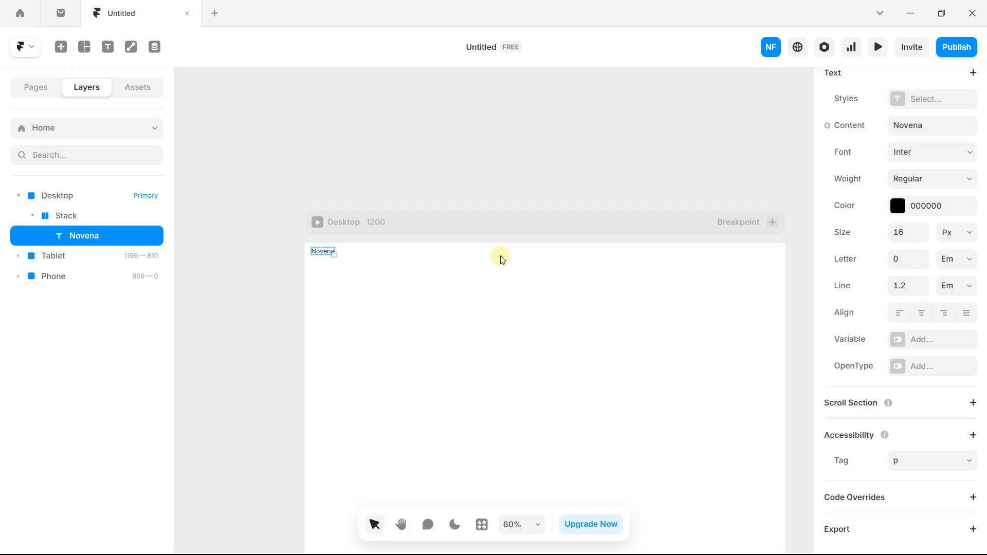
pyautogui.click(923, 231)
pyautogui.click(924, 230)
pyautogui.click(923, 230)
pyautogui.click(923, 230)
pyautogui.click(923, 230)
pyautogui.click(924, 230)
pyautogui.click(923, 230)
pyautogui.click(923, 230)
# Move the Novena stack to about 46 px from the left and 24 px from the top of the Desktop frame.
pyautogui.moveTo(322, 254); pyautogui.dragTo(341, 263)
pyautogui.click(88, 215)
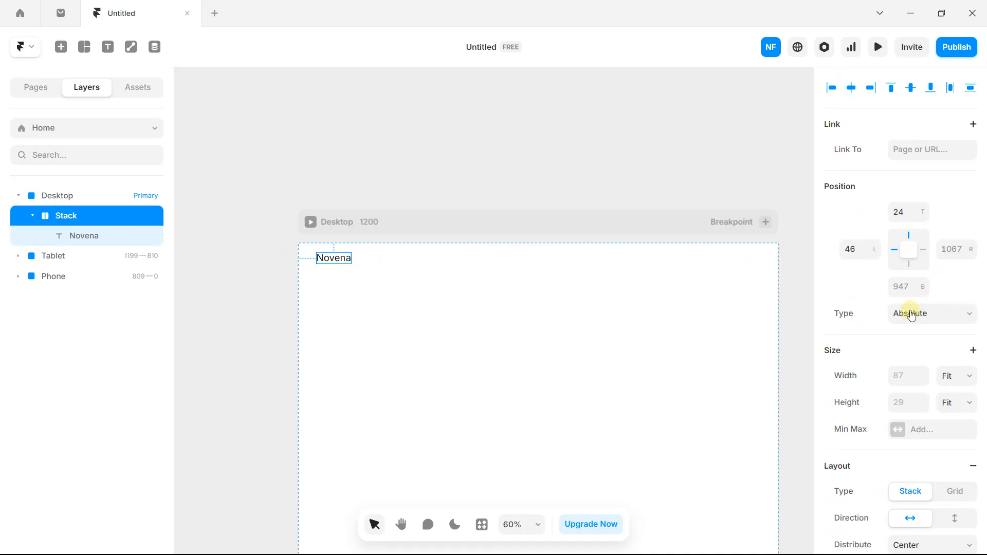
pyautogui.scroll(-12, 874, 301)
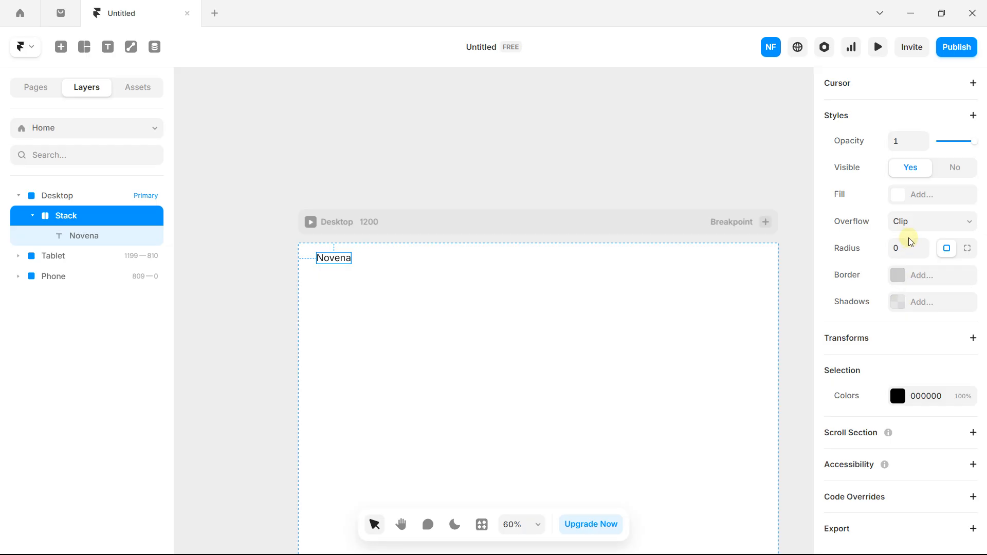
# Change the Novena text's font size unit to Rem and deselect the text.
pyautogui.click(81, 237)
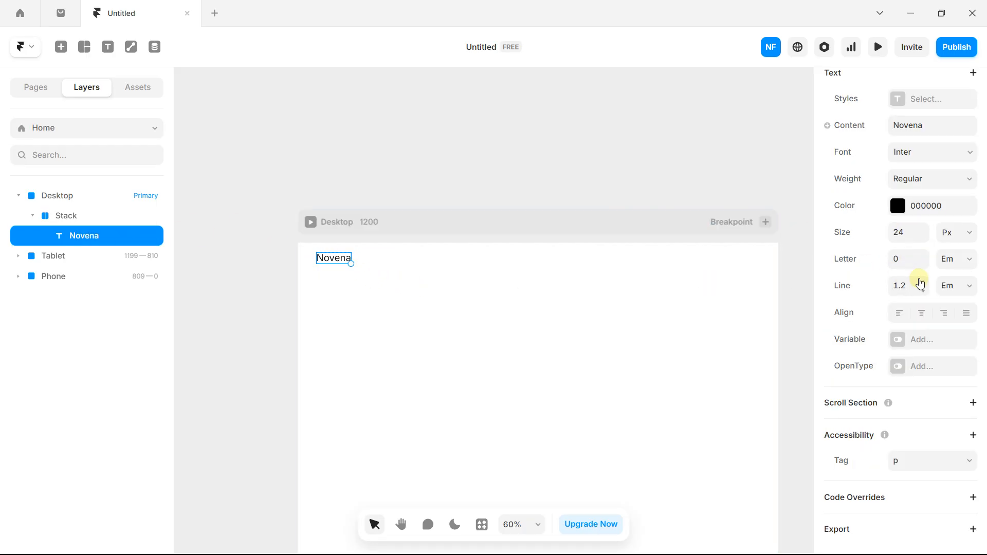
pyautogui.click(947, 236)
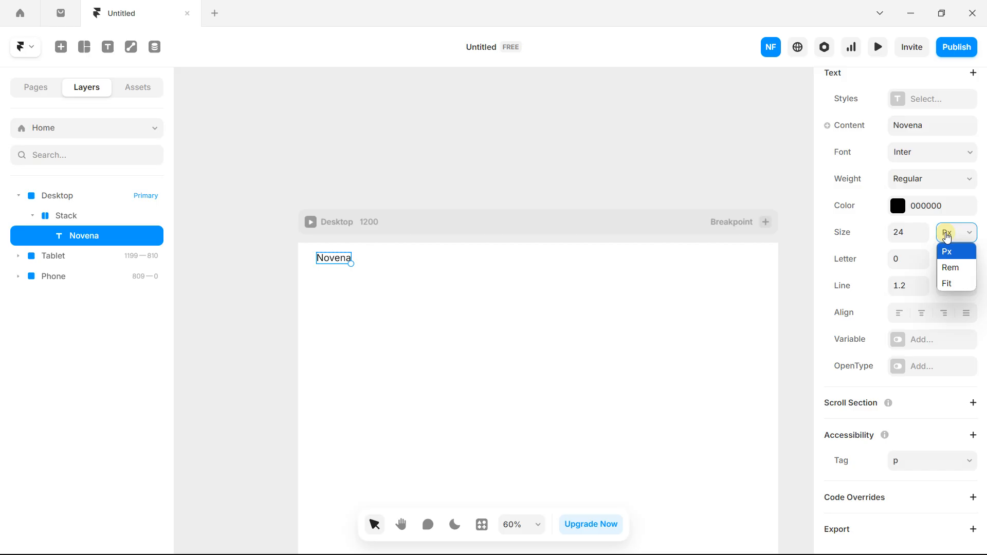
pyautogui.click(950, 268)
pyautogui.click(397, 123)
# Add a text layer reading "Description" beside Novena, about 296 px from the left and 44 px from the top of the Desktop frame.
pyautogui.click(108, 46)
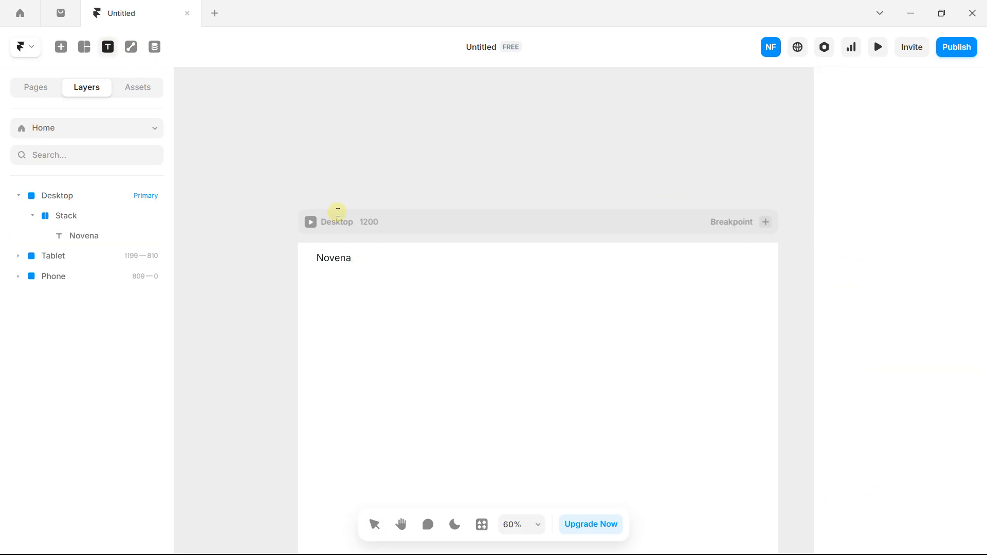
pyautogui.click(416, 260)
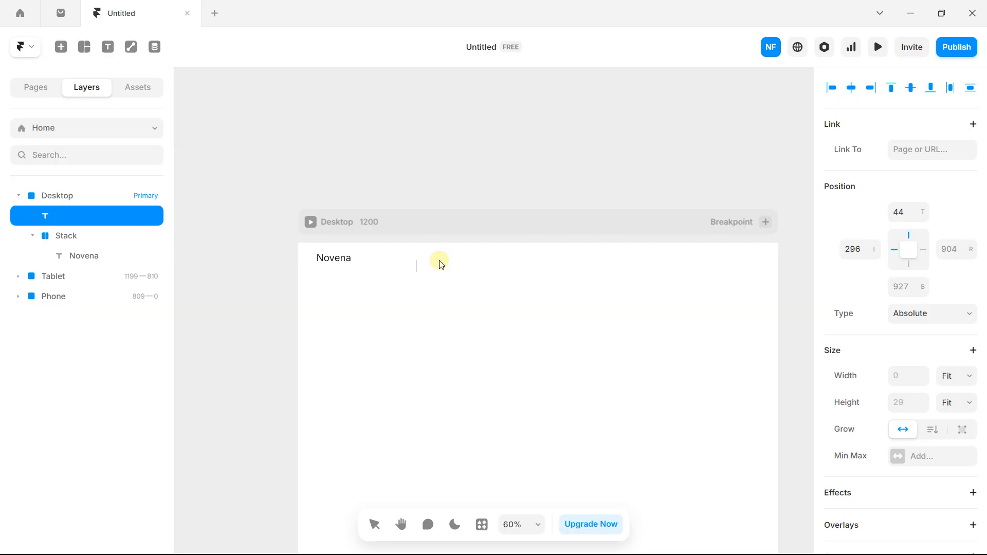
pyautogui.write('Descr')
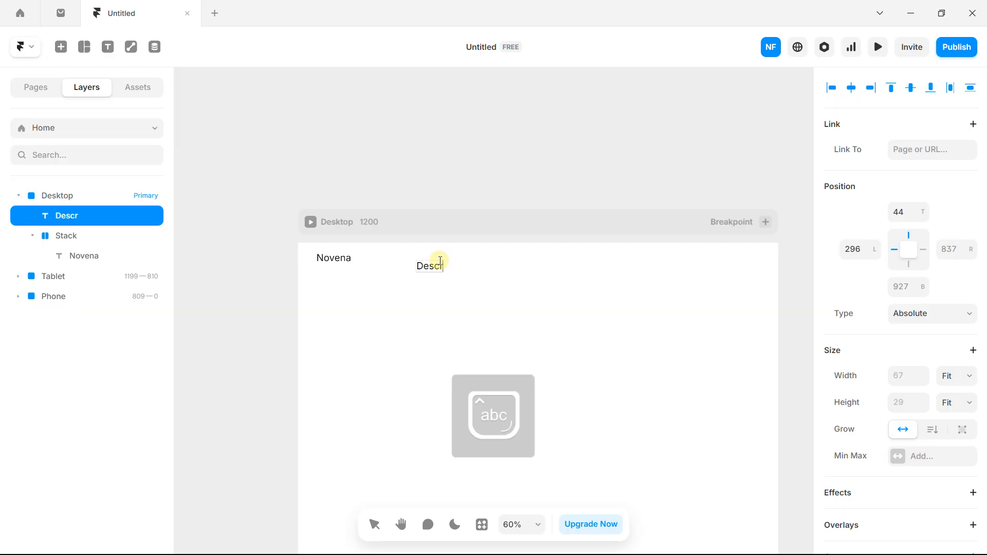
pyautogui.write('iption')
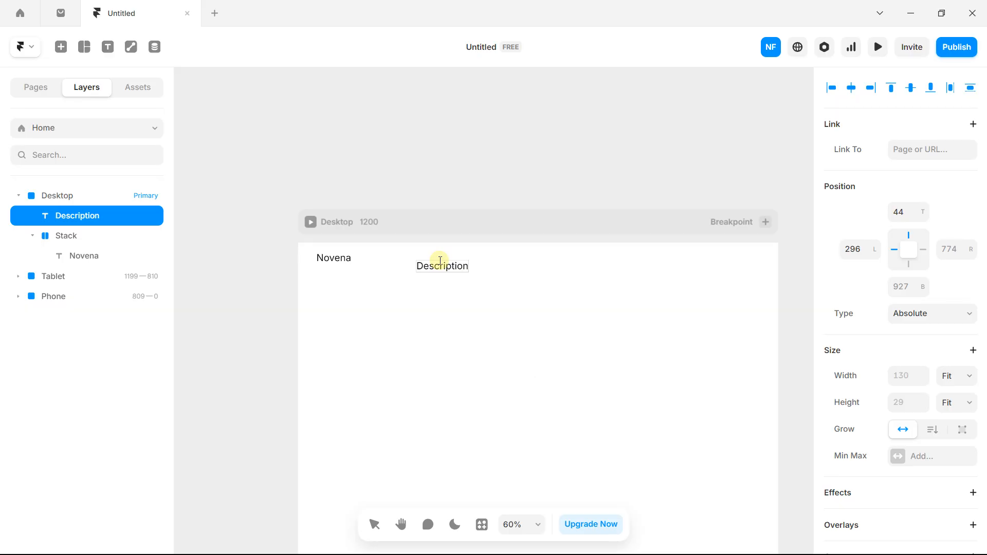
pyautogui.press('Escape')
# Duplicate the Description text to its right, about 442 px from the frame's left edge, and change the copy to "Solution".
pyautogui.moveTo(444, 265); pyautogui.dragTo(494, 266)
pyautogui.press('Escape')
pyautogui.click(452, 257)
pyautogui.doubleClick(508, 263)
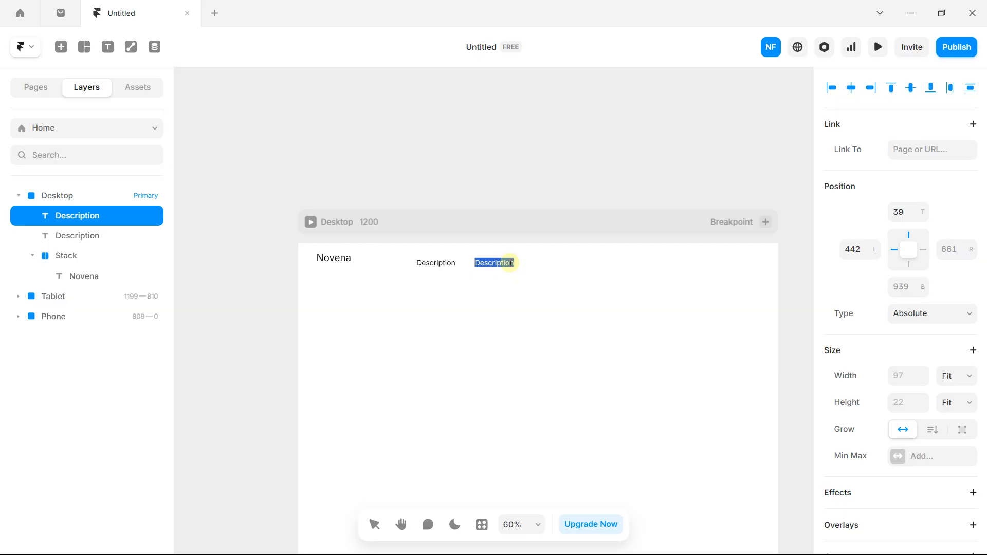
pyautogui.press('BackSpace')
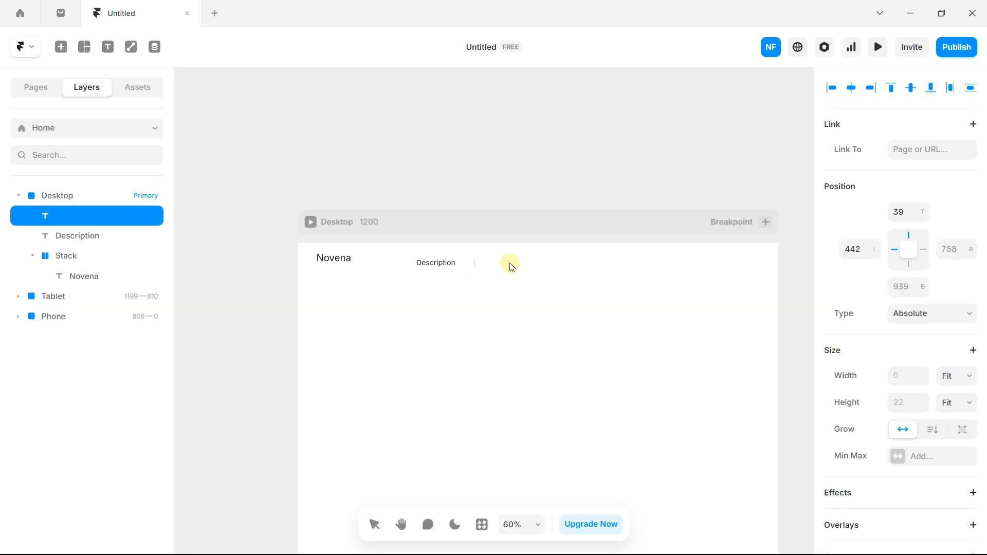
pyautogui.write('Solut')
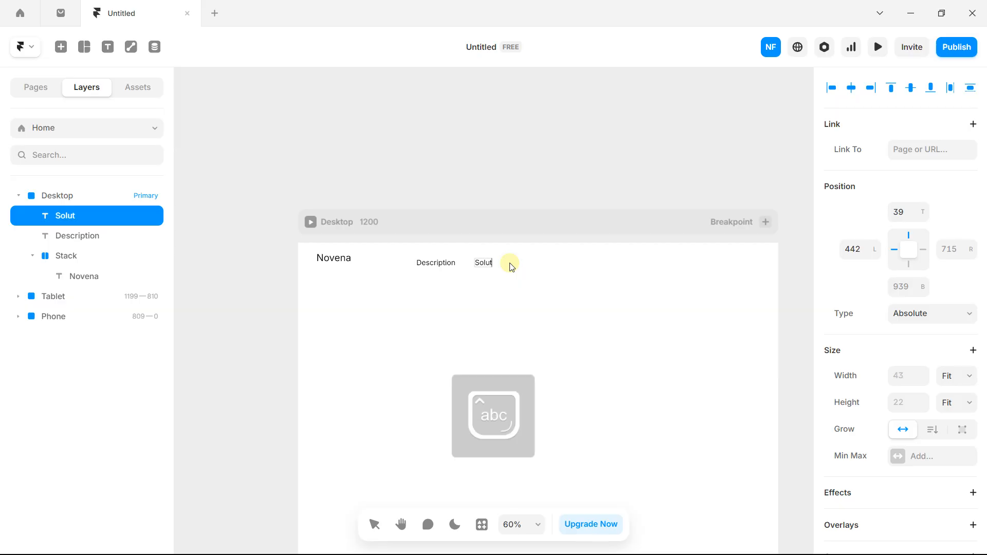
pyautogui.write('ion')
pyautogui.press('Escape')
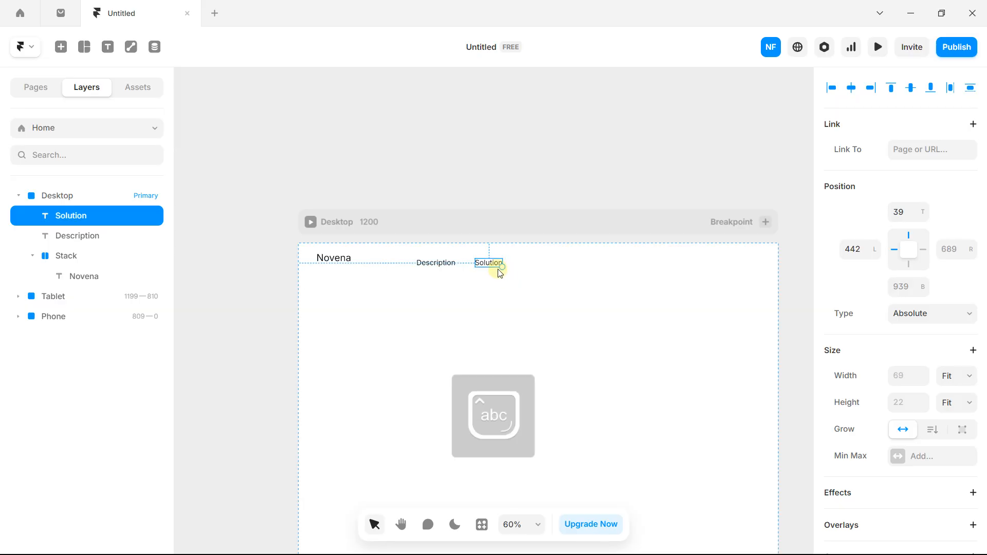
# Duplicate the Solution text to its right on the same line and change the copy to "Price".
pyautogui.moveTo(497, 265); pyautogui.dragTo(538, 263)
pyautogui.doubleClick(545, 267)
pyautogui.write('Price')
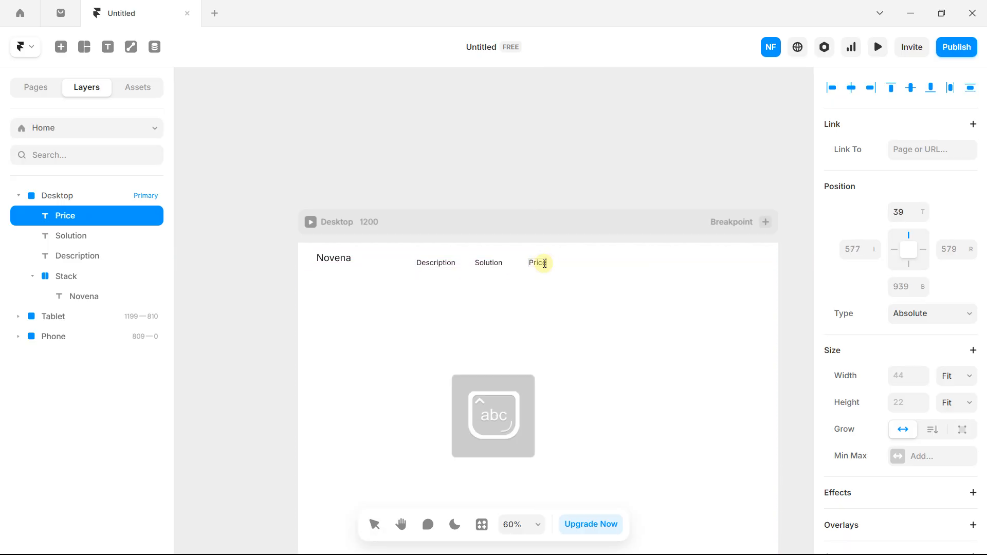
# Duplicate the Price text to its right, about 659 px from the Desktop frame's left edge, and change the copy to "Contact".
pyautogui.press('Escape')
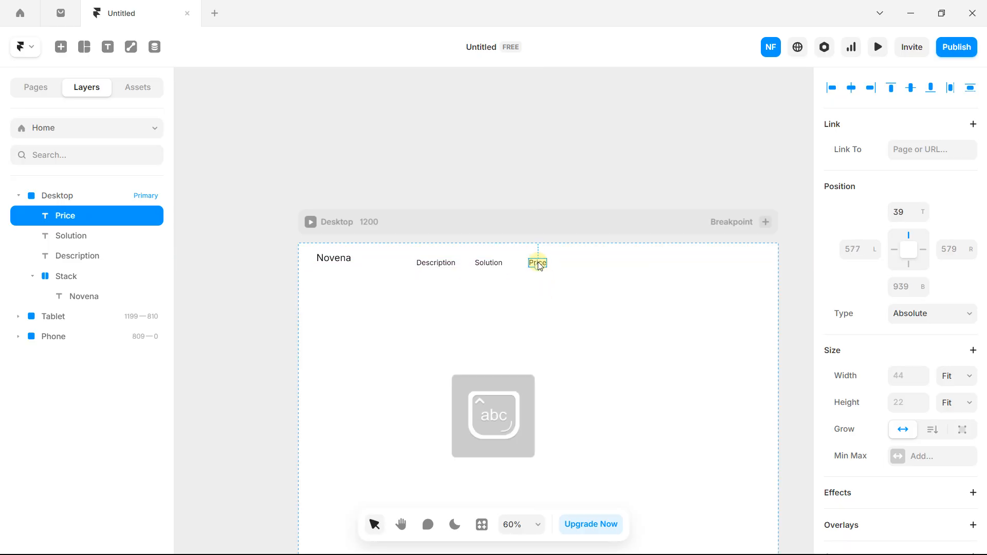
pyautogui.moveTo(540, 267); pyautogui.dragTo(569, 264)
pyautogui.doubleClick(572, 264)
pyautogui.write('Co')
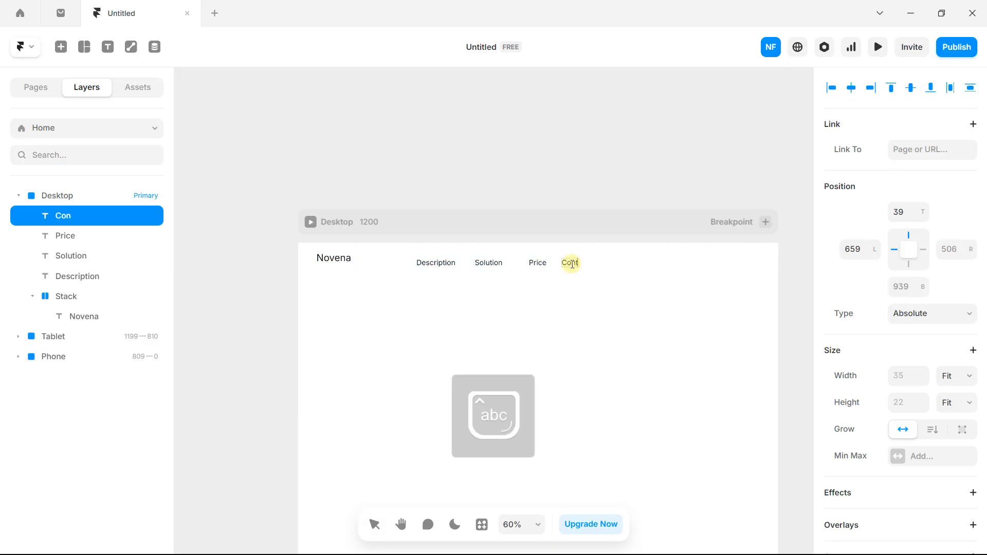
pyautogui.write('ntact')
pyautogui.press('Escape')
# Swap Price and Solution on the link line, placing Price about 436 px and Solution about 547 px from the frame's left edge.
pyautogui.moveTo(536, 263)
pyautogui.mouseDown()
pyautogui.moveTo(470, 288)
pyautogui.moveTo(531, 267)
pyautogui.mouseUp()
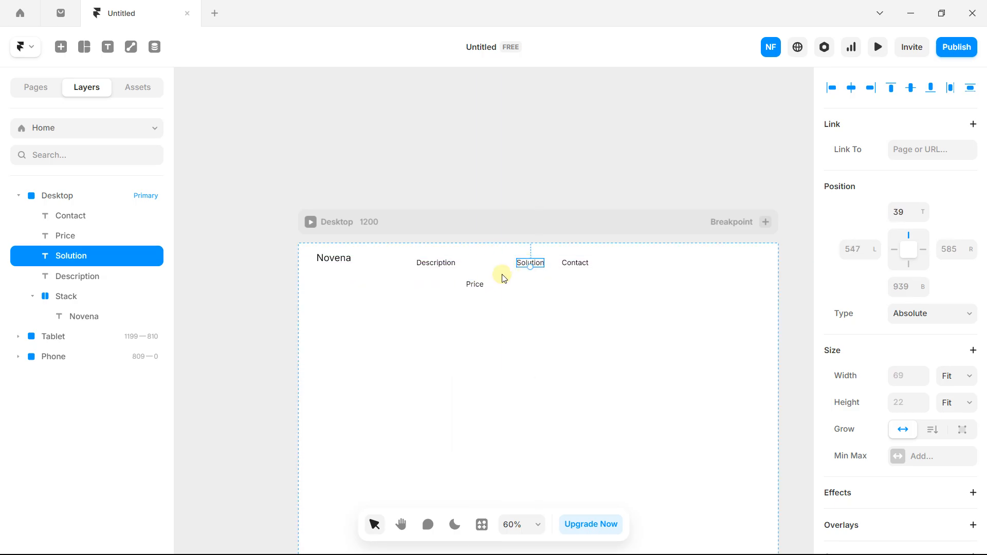
pyautogui.click(479, 286)
pyautogui.moveTo(479, 289); pyautogui.dragTo(486, 268)
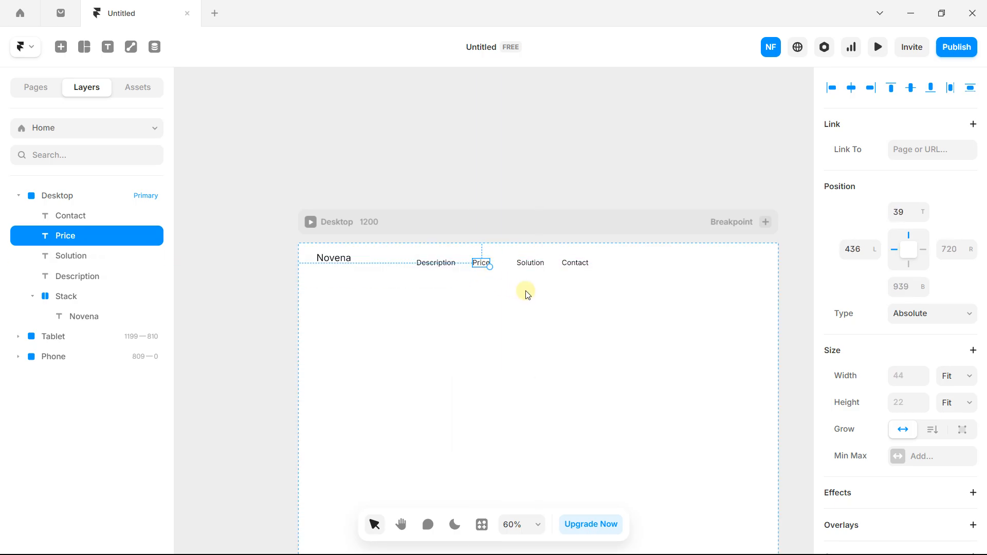
pyautogui.scroll(2, 525, 293)
pyautogui.press('Escape')
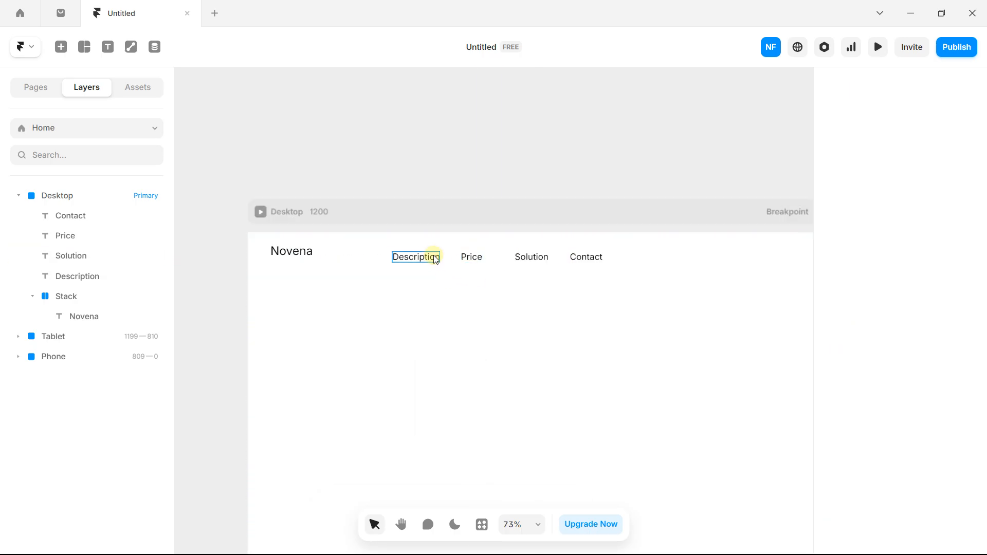
# Change the Description text's font size unit to Rem.
pyautogui.click(418, 256)
pyautogui.scroll(-3, 923, 316)
pyautogui.scroll(-8, 927, 320)
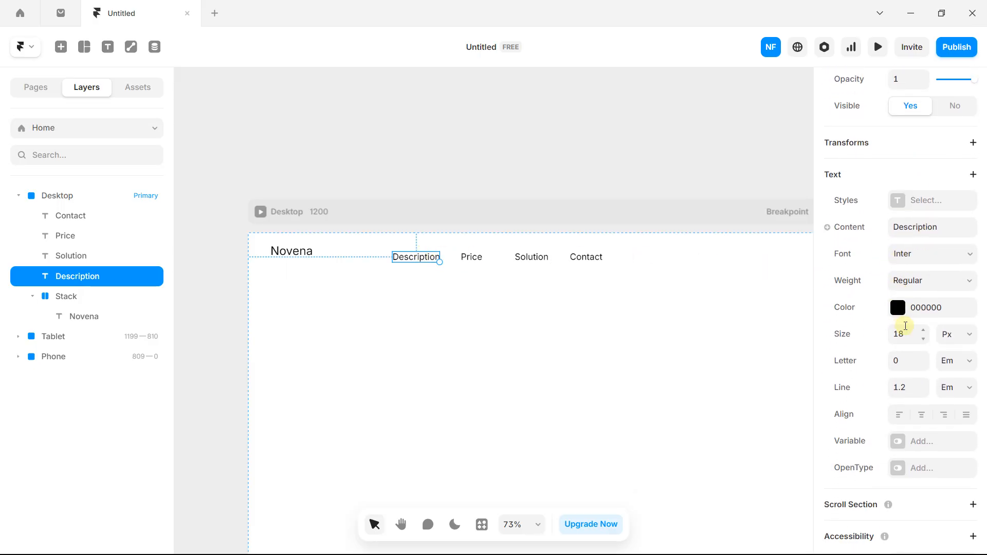
pyautogui.click(952, 339)
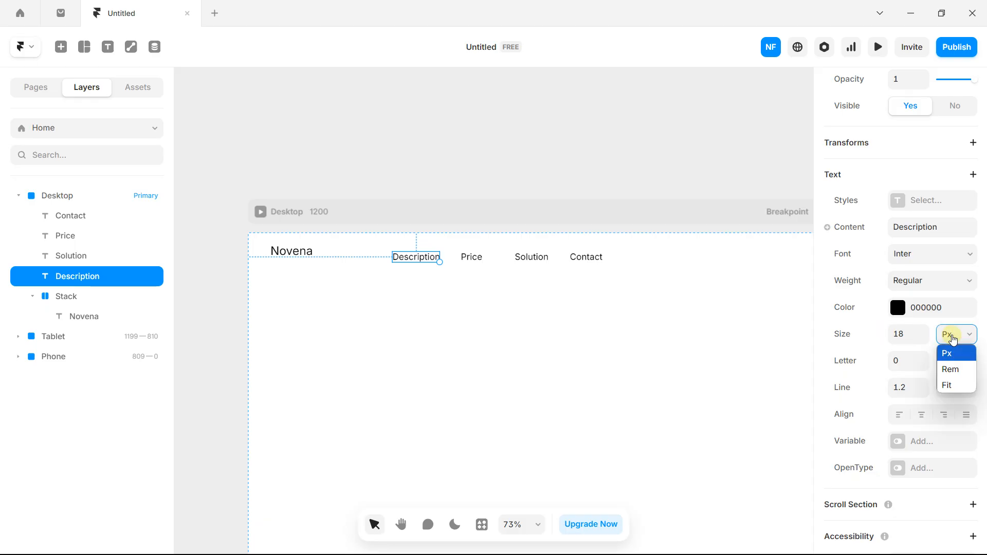
pyautogui.click(954, 368)
# Change the Price text's font size unit to Rem.
pyautogui.click(470, 256)
pyautogui.scroll(-5, 899, 308)
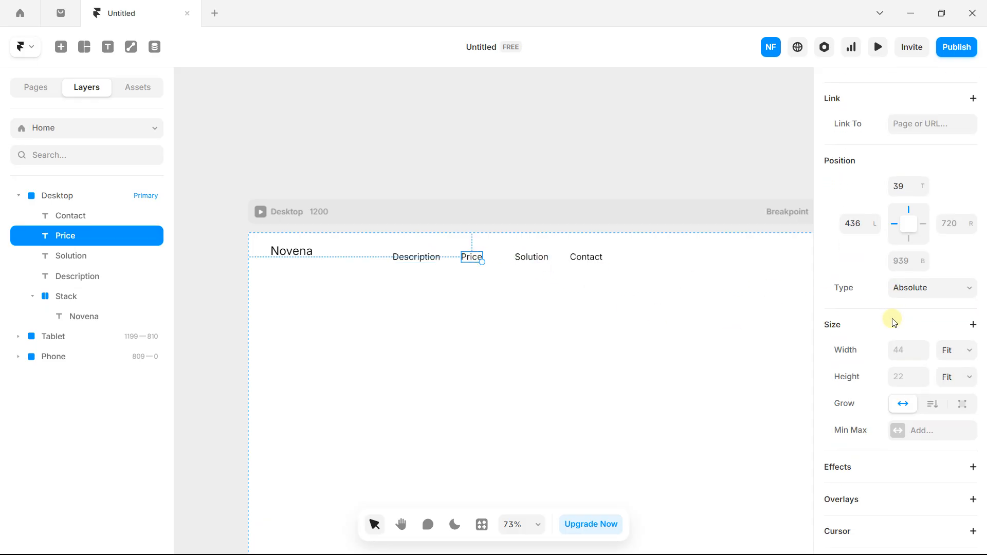
pyautogui.click(947, 247)
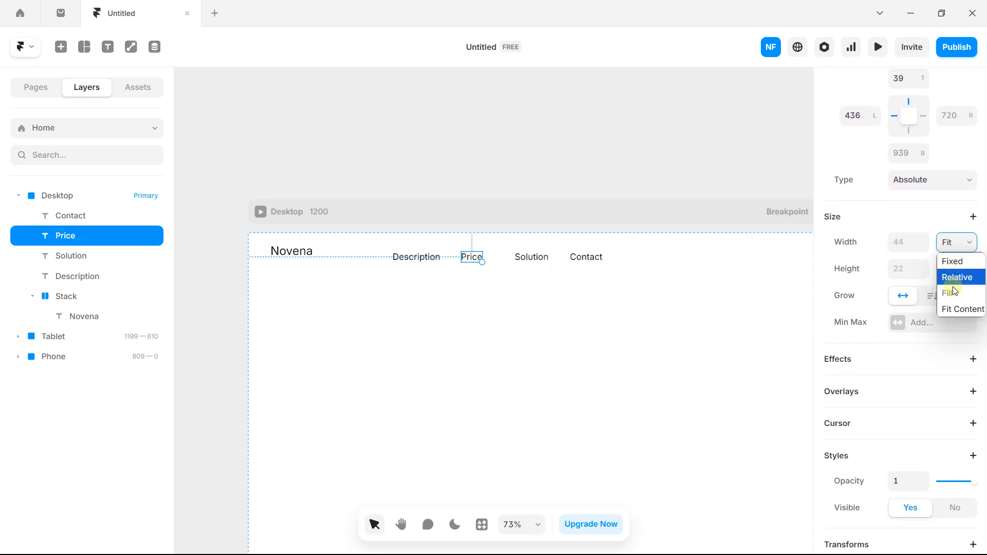
pyautogui.scroll(-2, 891, 314)
pyautogui.scroll(-6, 891, 313)
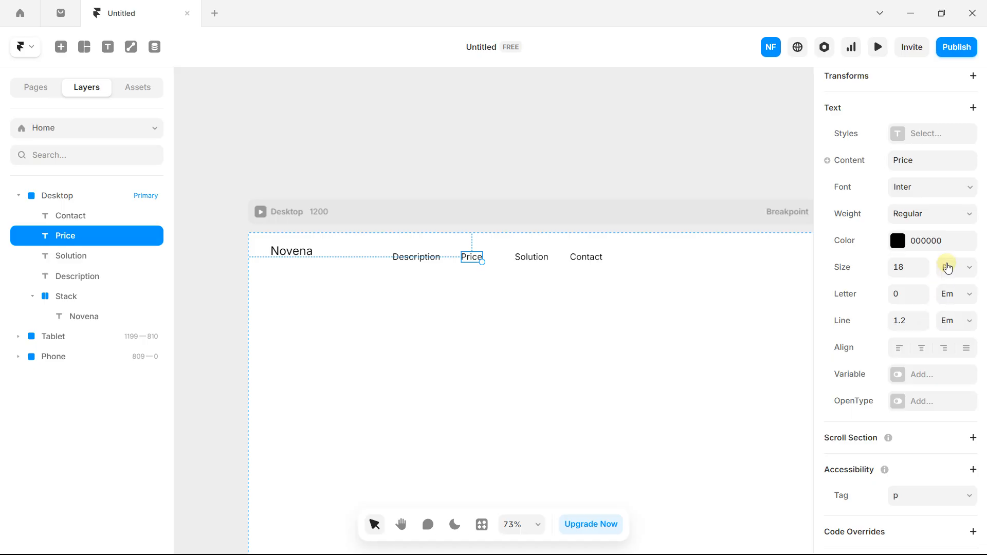
pyautogui.click(955, 267)
pyautogui.click(952, 302)
# Change the Solution text's font size unit to Rem.
pyautogui.click(534, 256)
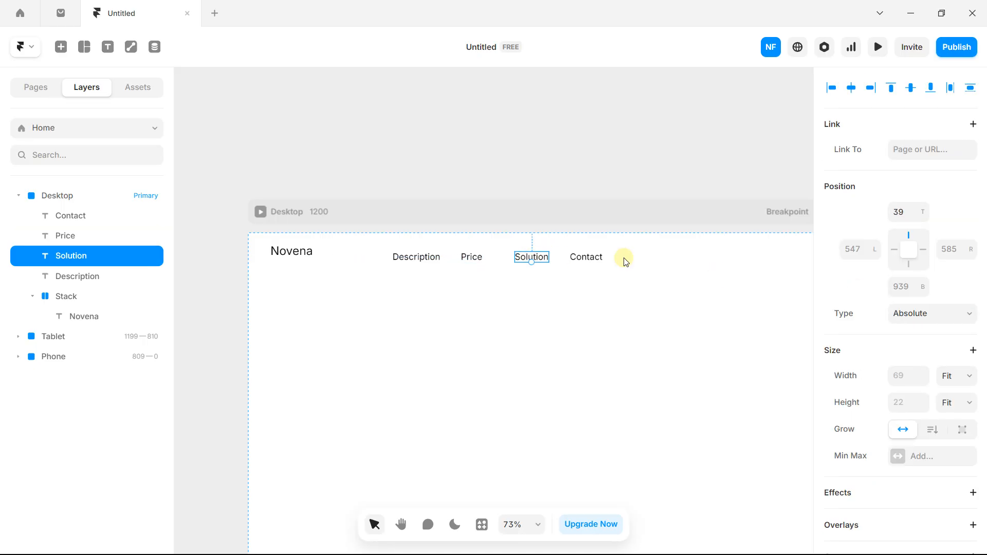
pyautogui.scroll(-3, 892, 301)
pyautogui.scroll(-3, 893, 301)
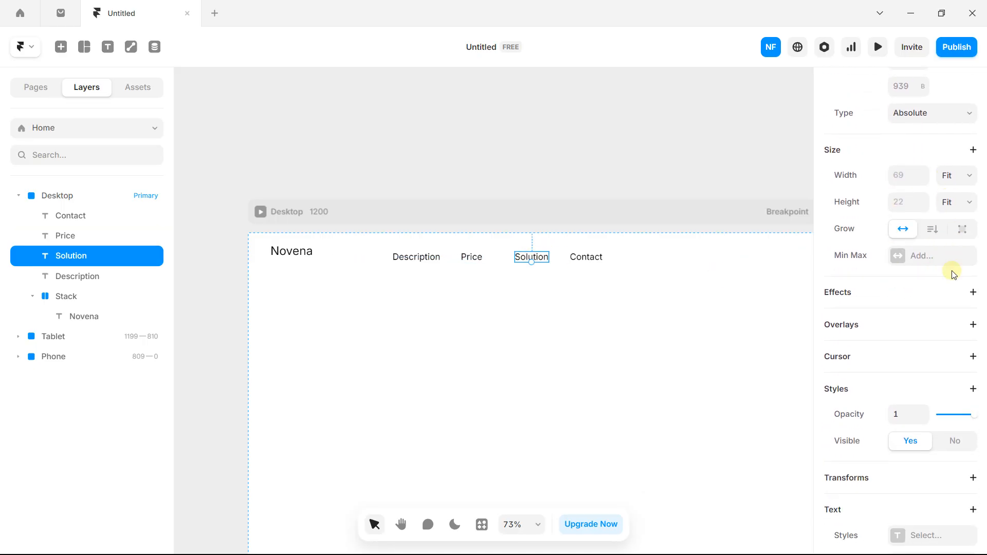
pyautogui.scroll(-7, 951, 270)
pyautogui.click(949, 336)
pyautogui.click(950, 385)
# Change the Contact text's font size unit to Rem.
pyautogui.click(586, 257)
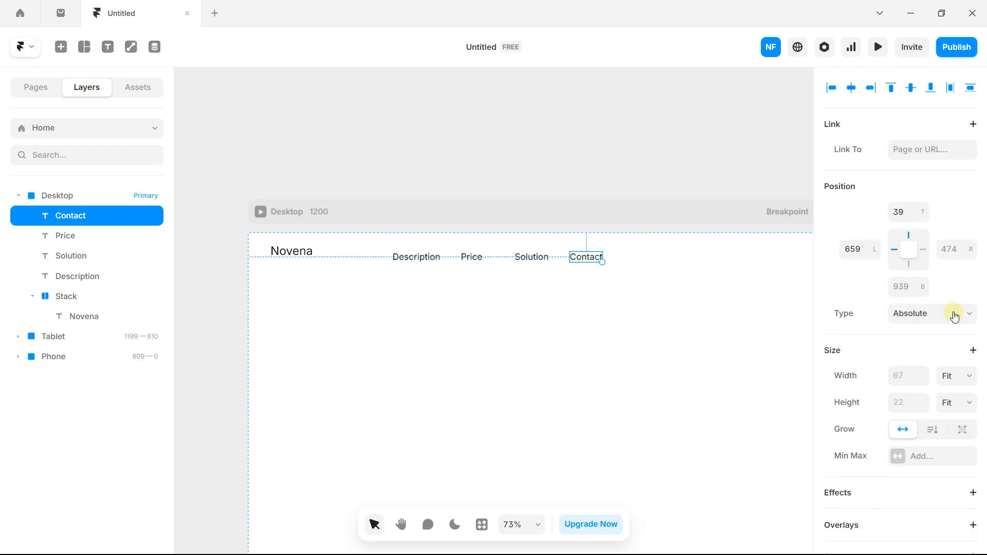
pyautogui.scroll(-3, 954, 317)
pyautogui.scroll(-11, 948, 259)
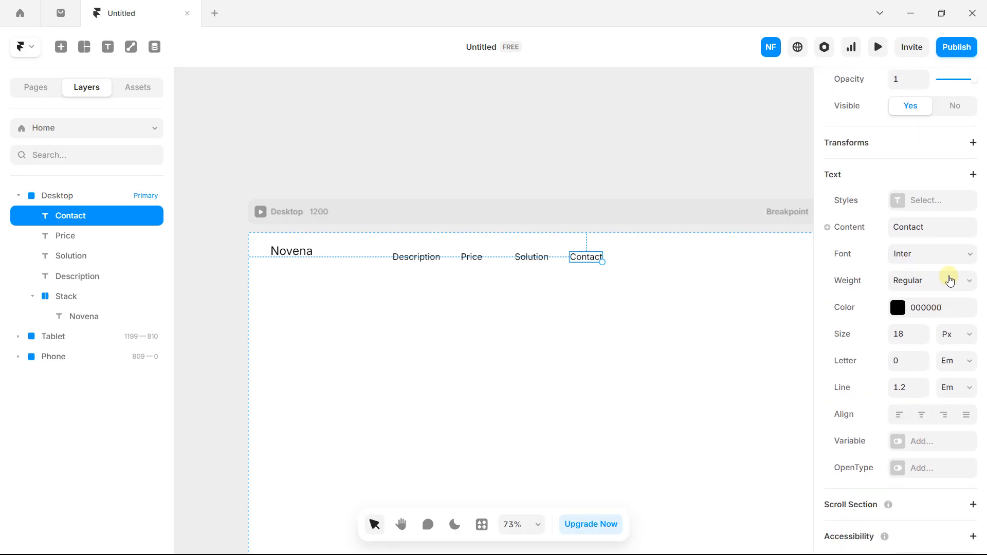
pyautogui.click(957, 233)
pyautogui.click(957, 235)
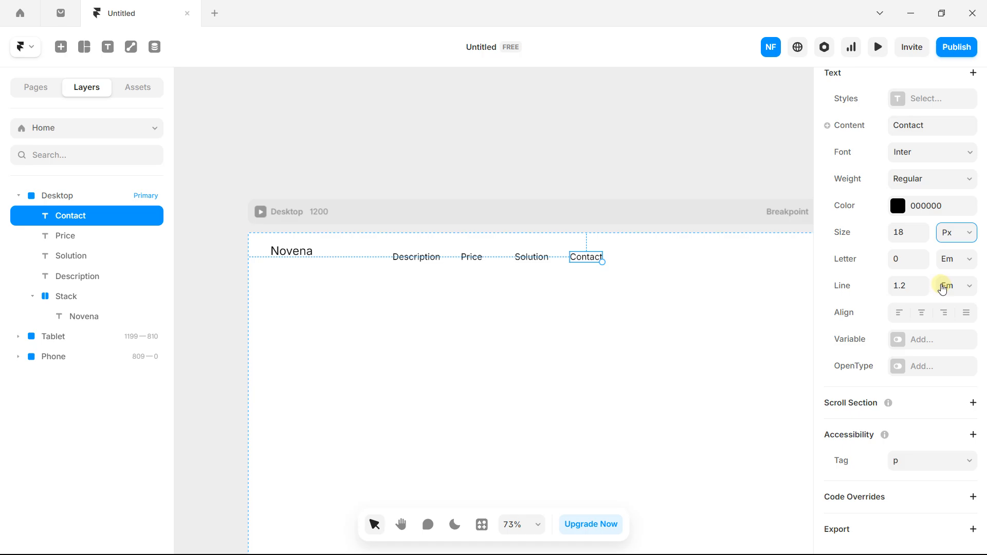
pyautogui.click(952, 241)
pyautogui.click(949, 265)
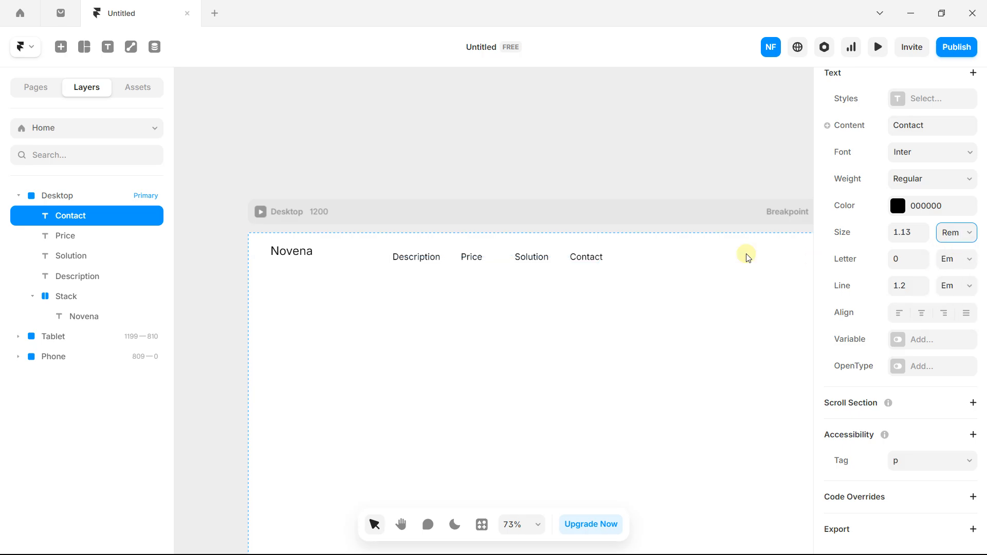
# Wrap the Description, Price, Solution and Contact texts together in a stack.
pyautogui.click(437, 258)
pyautogui.keyDown('shift'); pyautogui.click(478, 257); pyautogui.keyUp('shift')
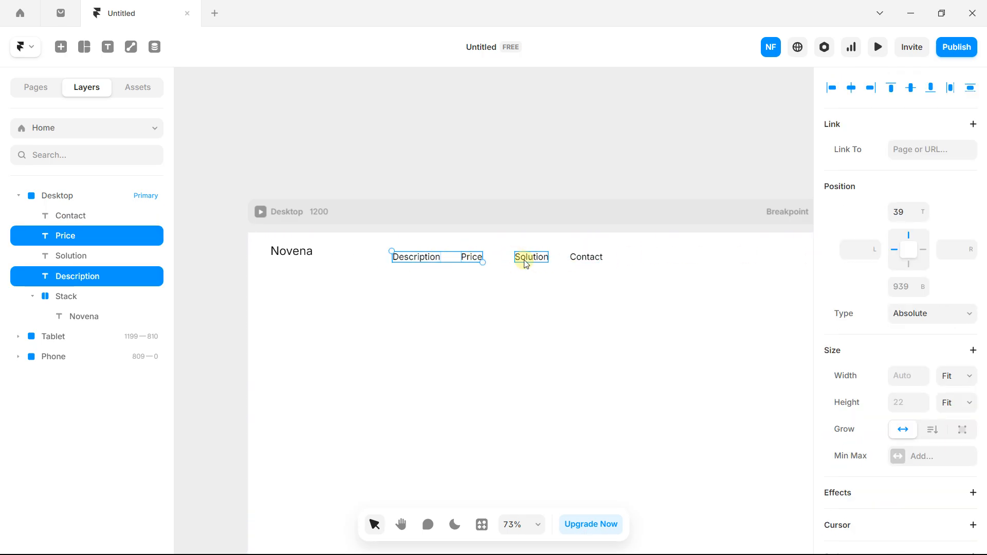
pyautogui.keyDown('shift'); pyautogui.click(527, 257); pyautogui.keyUp('shift')
pyautogui.keyDown('shift'); pyautogui.click(576, 259); pyautogui.keyUp('shift')
pyautogui.rightClick(578, 259)
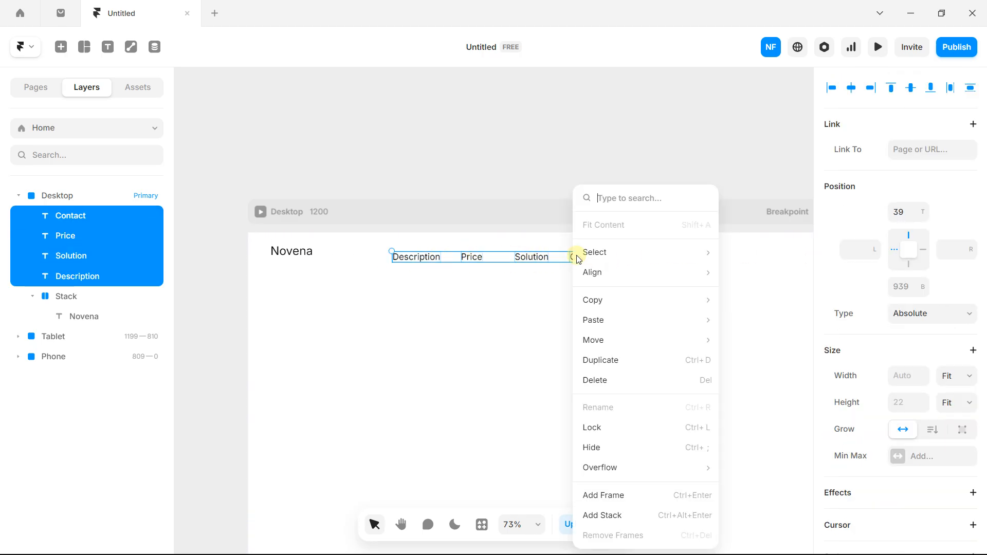
pyautogui.click(603, 515)
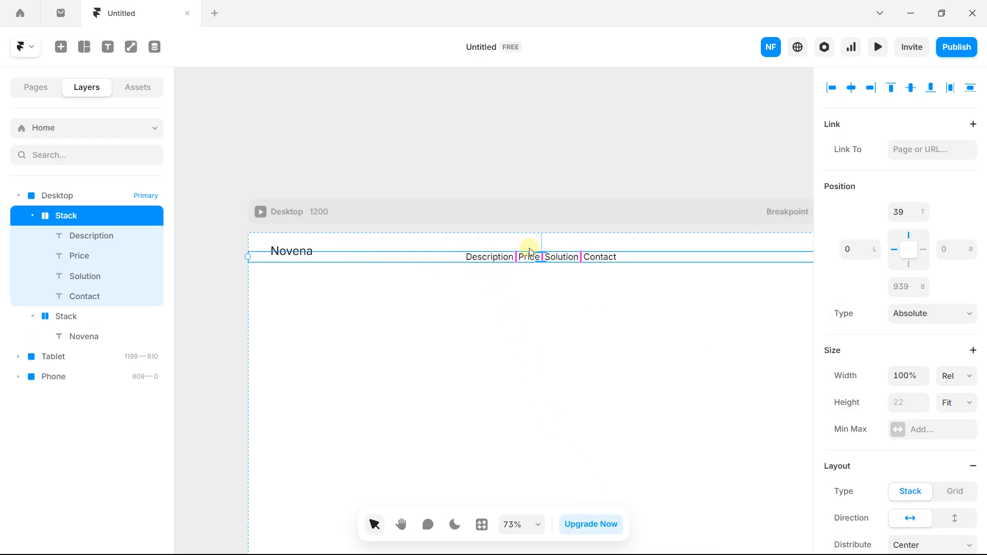
# Widen the gap between the links in their stack and set the stack's width to Fit Content.
pyautogui.moveTo(517, 256); pyautogui.dragTo(551, 255)
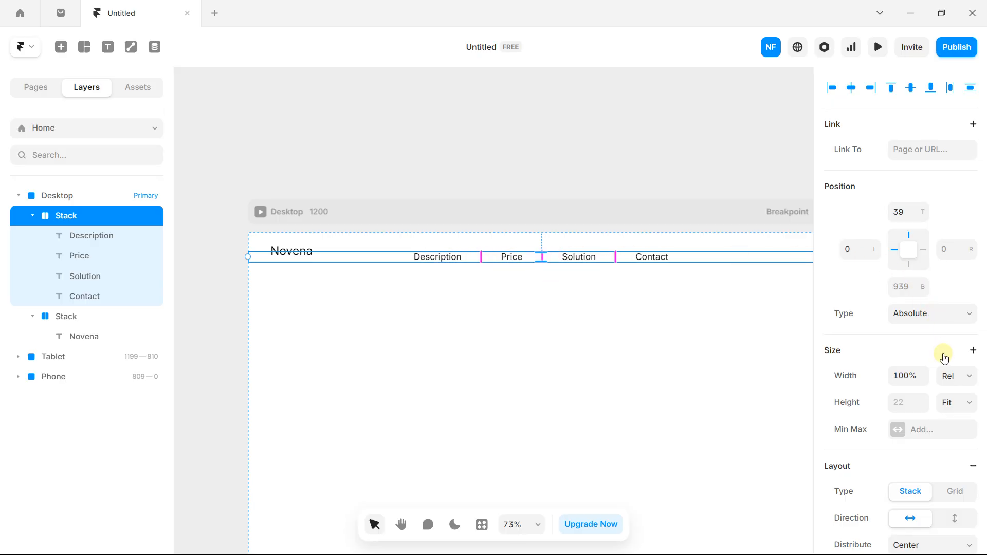
pyautogui.click(954, 382)
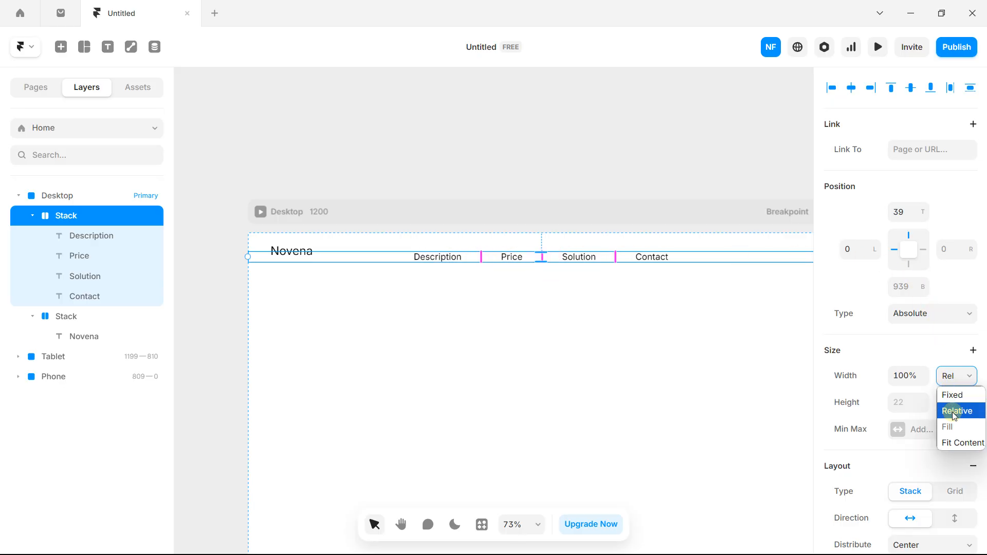
pyautogui.click(949, 440)
# Move the link stack to about 327 px from the Desktop frame's left edge, keeping it on the same line, and deselect it.
pyautogui.click(102, 238)
pyautogui.click(66, 217)
pyautogui.moveTo(363, 258); pyautogui.dragTo(470, 257)
pyautogui.click(579, 304)
# Add a text layer reading "Subscribe" beside the links, about 972 px from the left and 39 px from the top of the Desktop frame.
pyautogui.moveTo(579, 303); pyautogui.dragTo(381, 324)
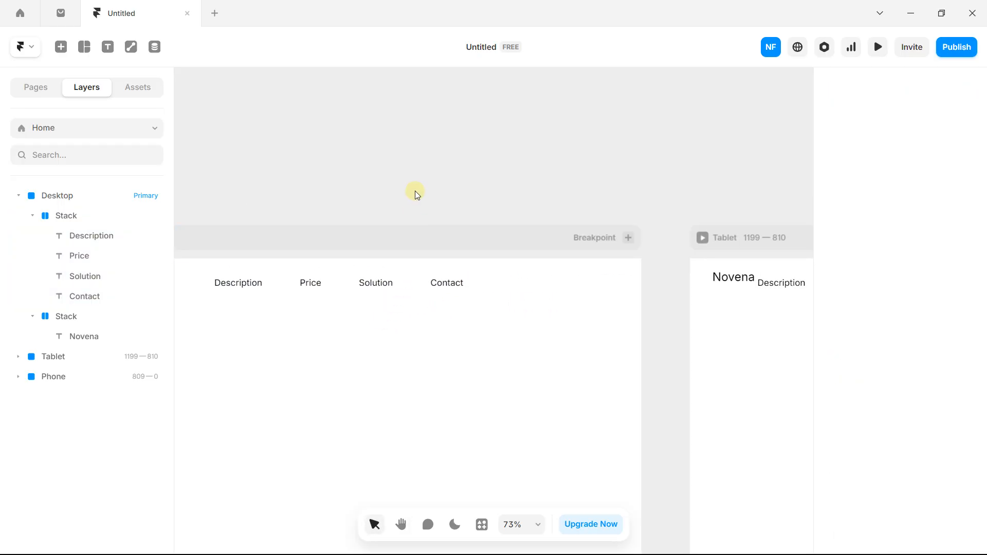
pyautogui.click(108, 47)
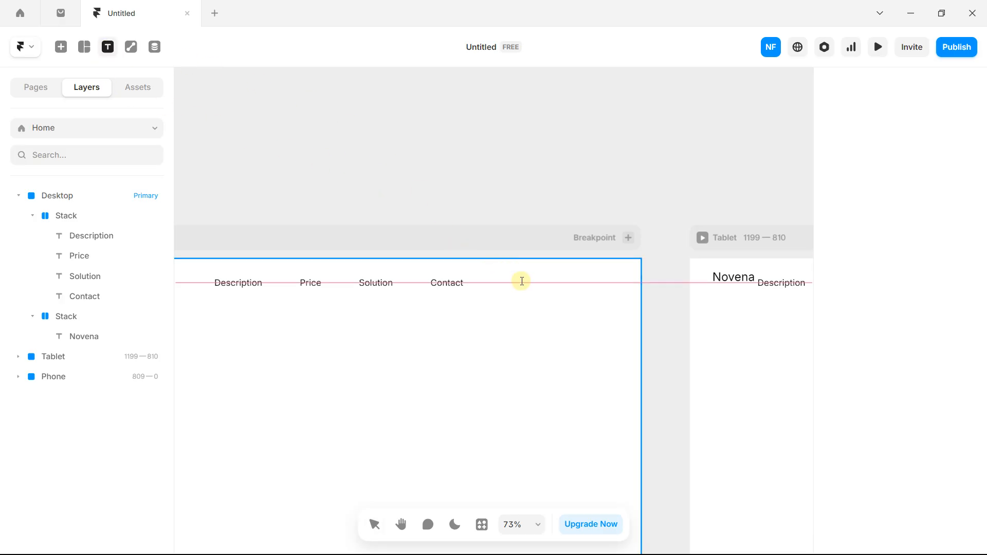
pyautogui.click(529, 278)
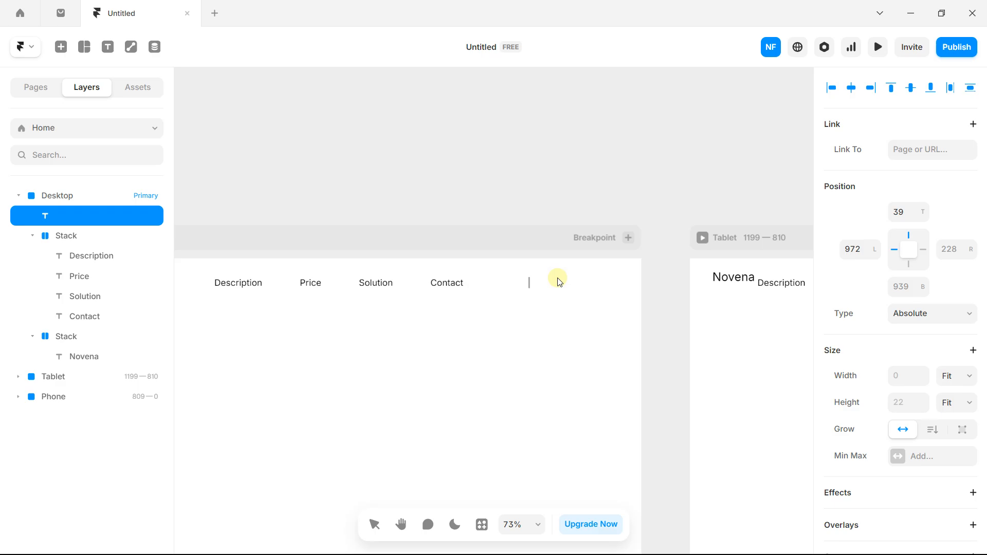
pyautogui.press('capslock')
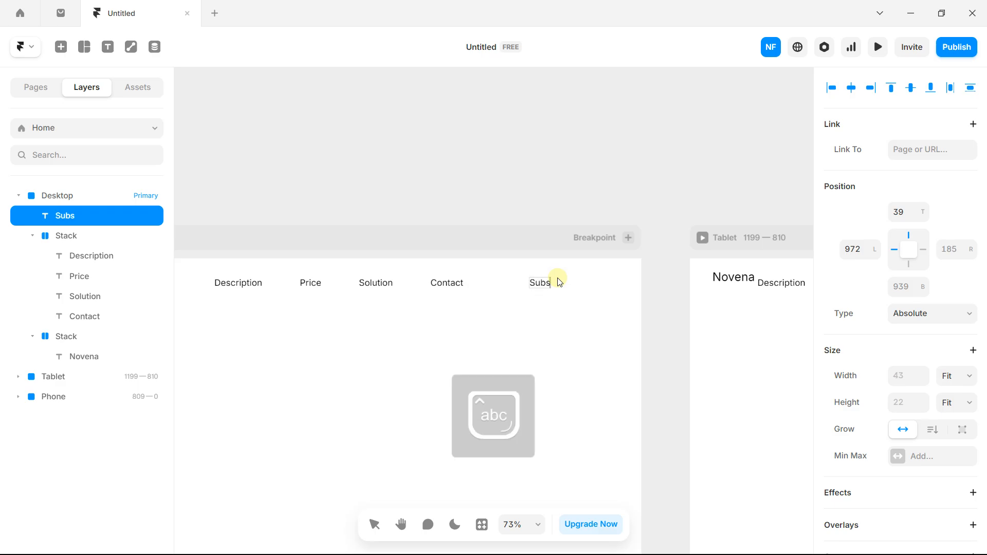
pyautogui.press('Escape')
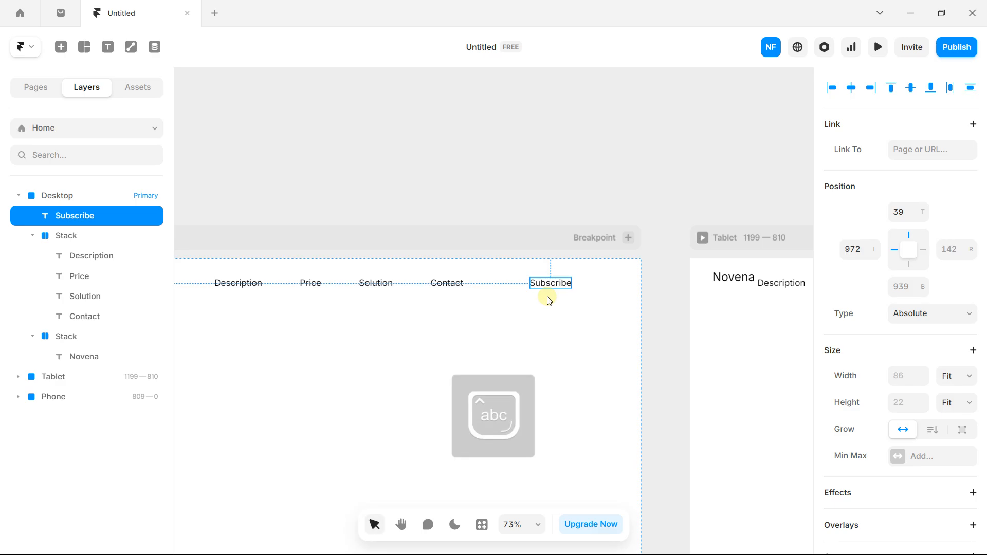
# Change the Subscribe text's font size unit to Rem.
pyautogui.scroll(-4, 971, 283)
pyautogui.scroll(-8, 922, 342)
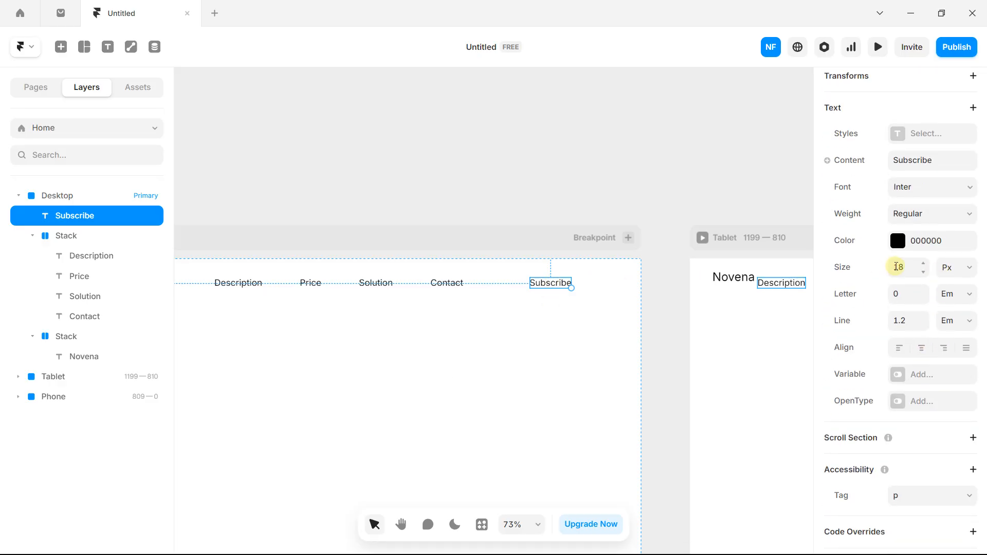
pyautogui.click(952, 271)
pyautogui.click(950, 301)
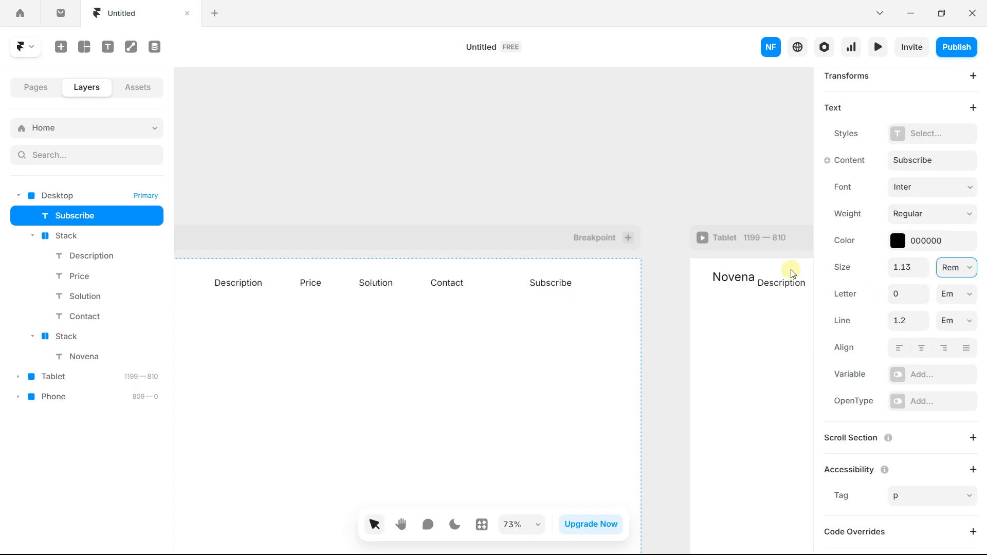
# Wrap the Subscribe text in its own stack and set the stack's width to Fit Content.
pyautogui.rightClick(118, 217)
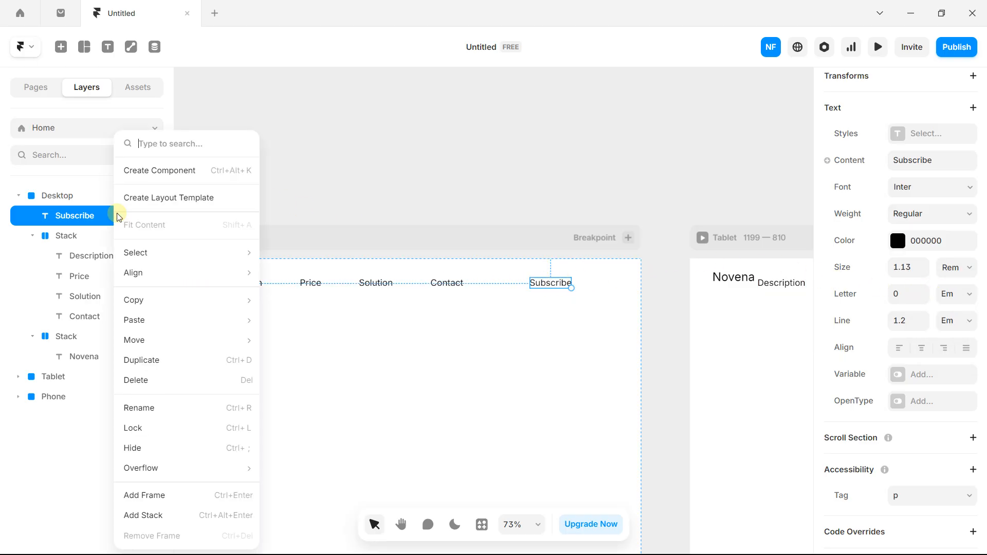
pyautogui.click(164, 514)
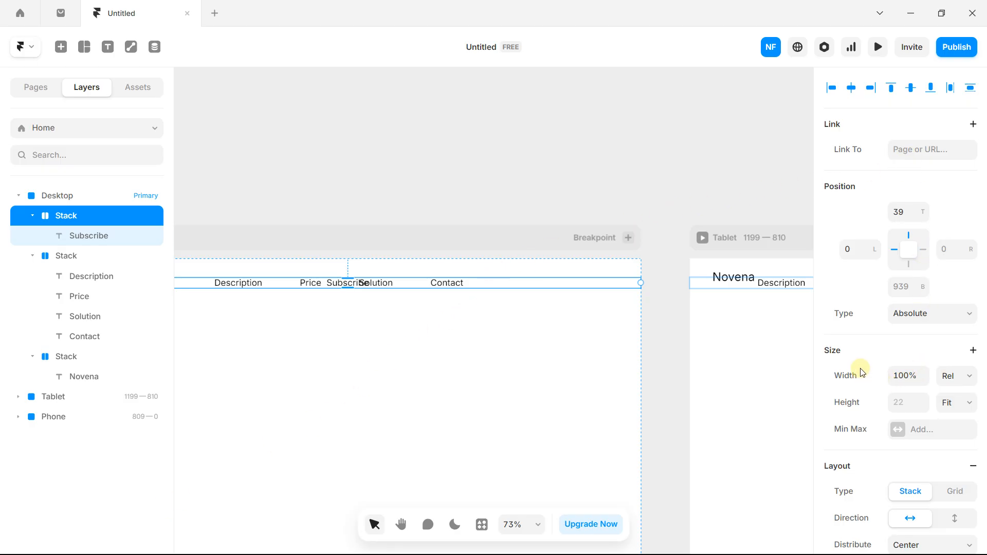
pyautogui.click(952, 375)
pyautogui.click(961, 442)
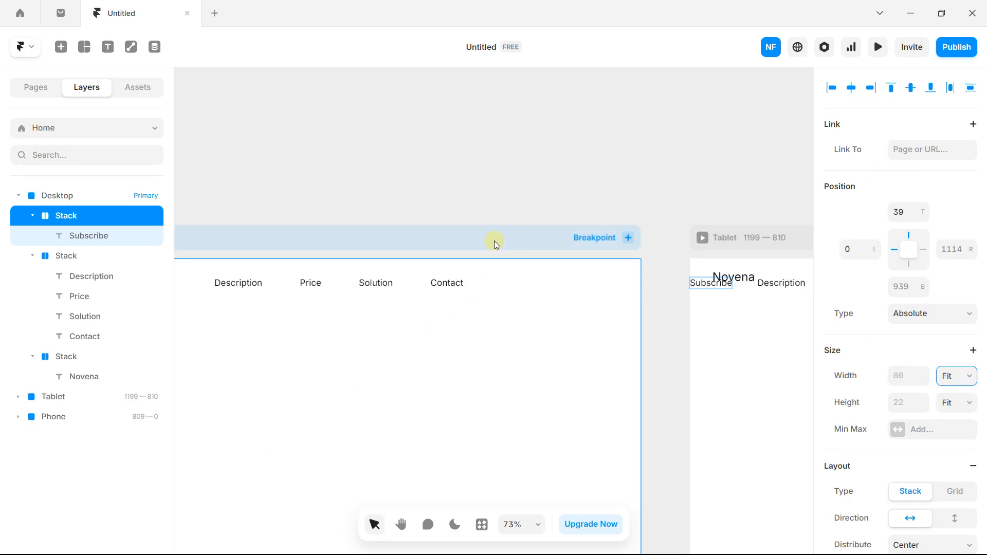
# Move the Subscribe stack to the far end of the link line, about 1055 px from the Desktop frame's left edge.
pyautogui.moveTo(359, 174); pyautogui.dragTo(548, 117)
pyautogui.click(71, 255)
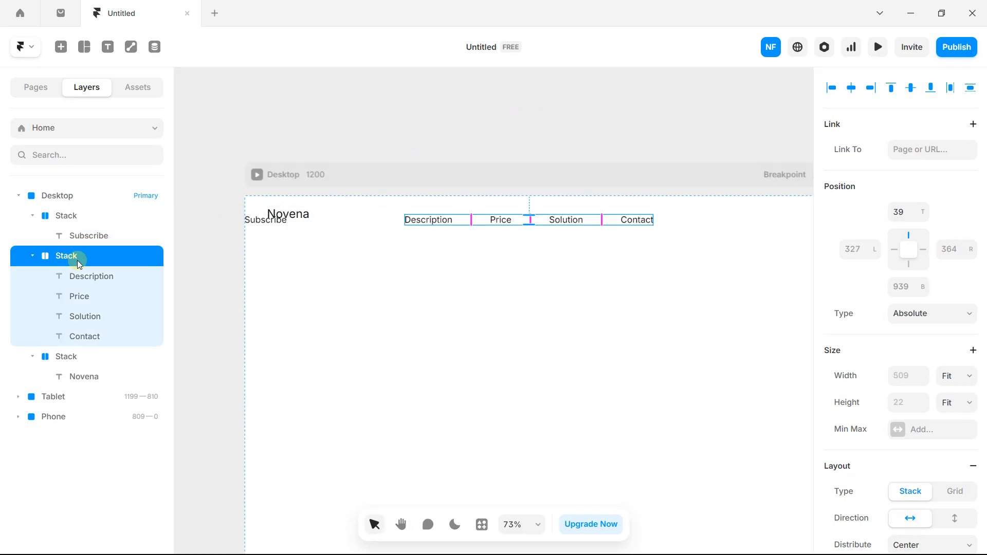
pyautogui.click(66, 216)
pyautogui.moveTo(257, 227); pyautogui.dragTo(772, 227)
pyautogui.hscroll(5, 591, 247)
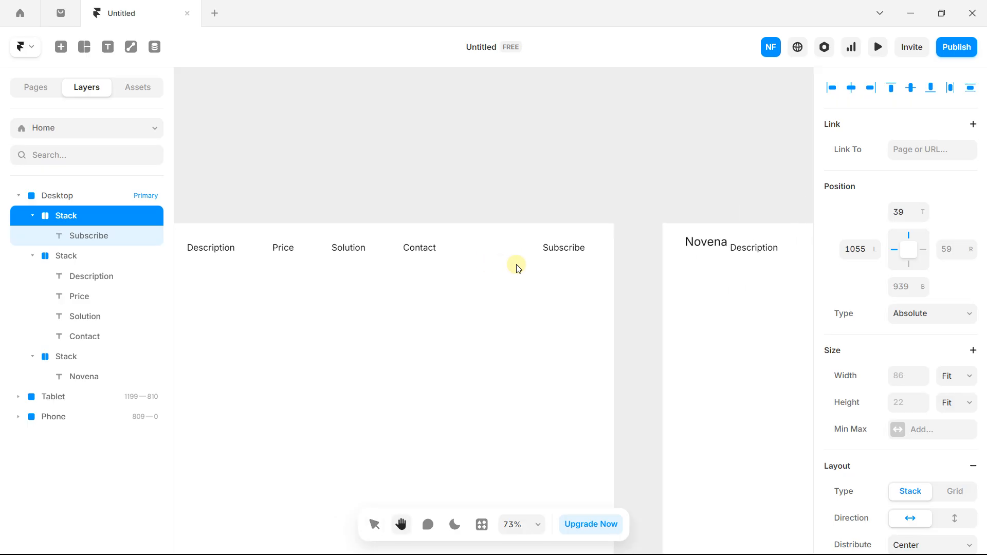
# Switch the Subscribe stack to separate padding values per side and add a solid border to it.
pyautogui.scroll(3, 516, 263)
pyautogui.scroll(3, 623, 251)
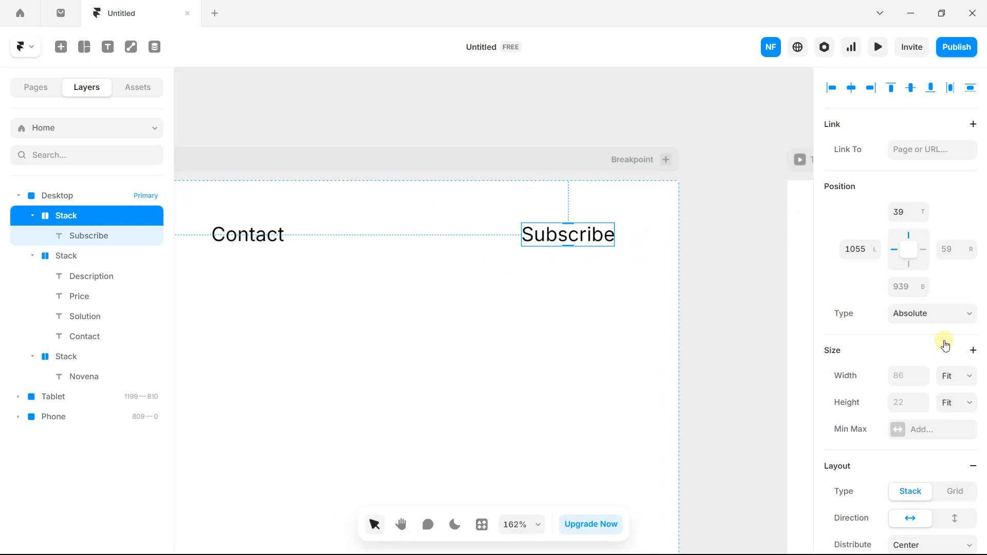
pyautogui.scroll(-7, 951, 406)
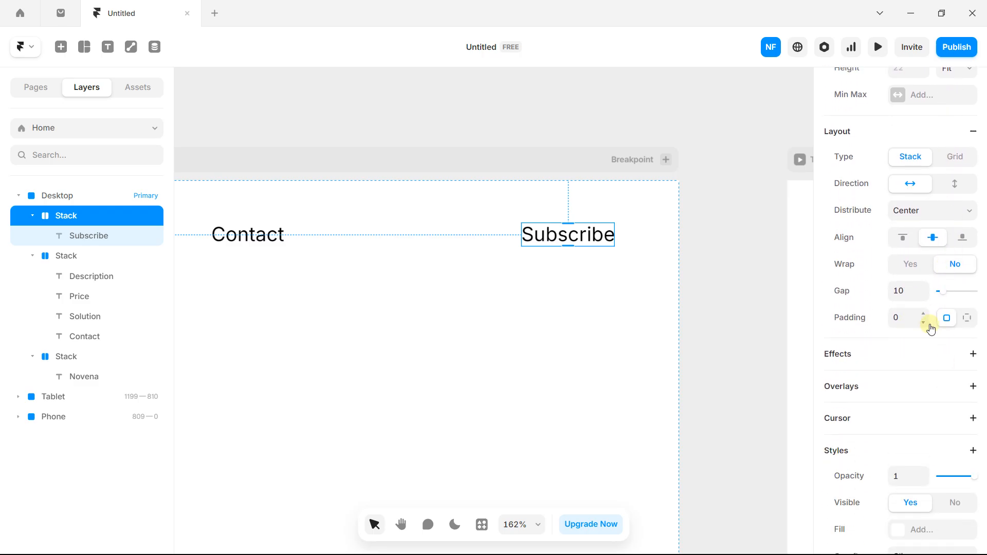
pyautogui.click(965, 318)
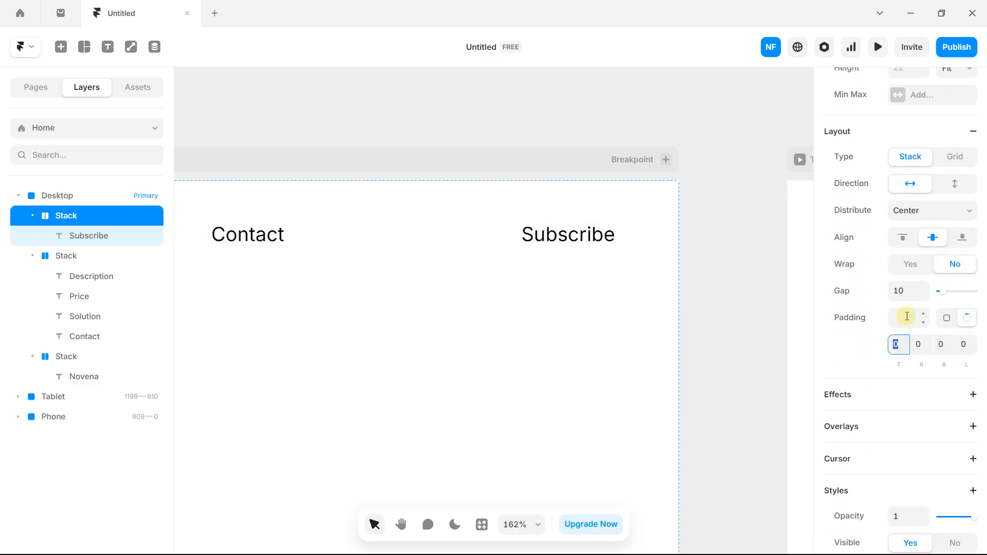
pyautogui.scroll(-6, 884, 344)
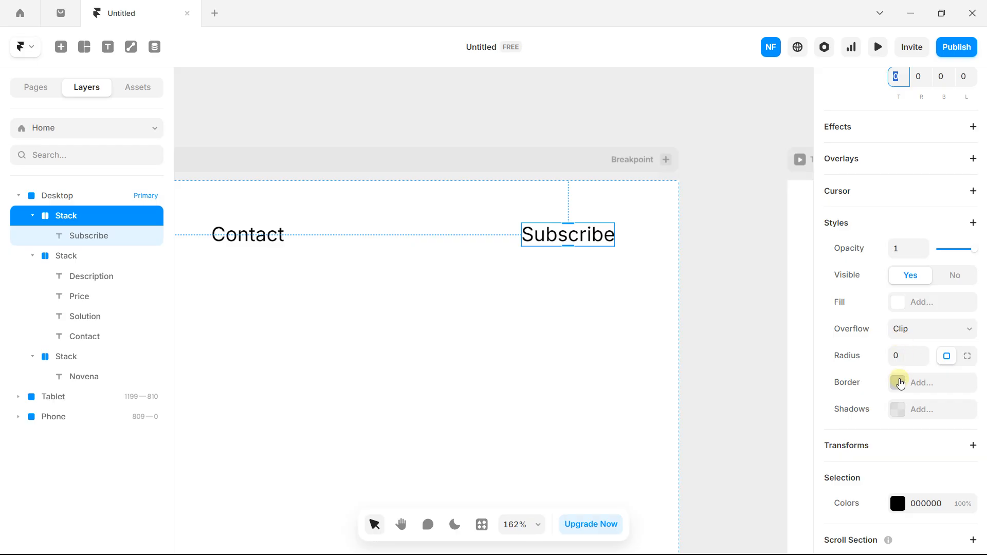
pyautogui.click(900, 384)
pyautogui.click(898, 383)
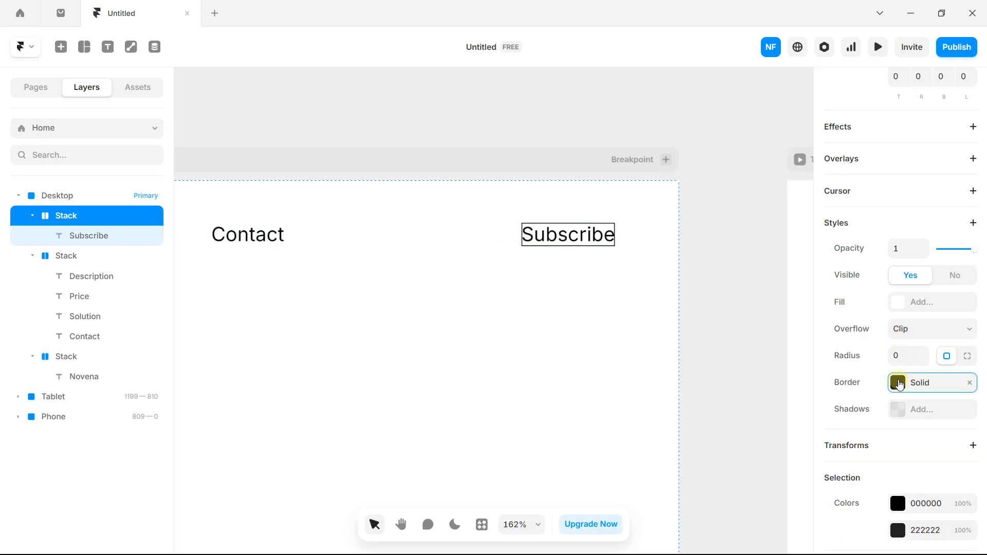
# Give the Subscribe stack an orange solid fill, FF7B00.
pyautogui.click(900, 304)
pyautogui.click(789, 350)
pyautogui.moveTo(776, 319); pyautogui.dragTo(745, 316)
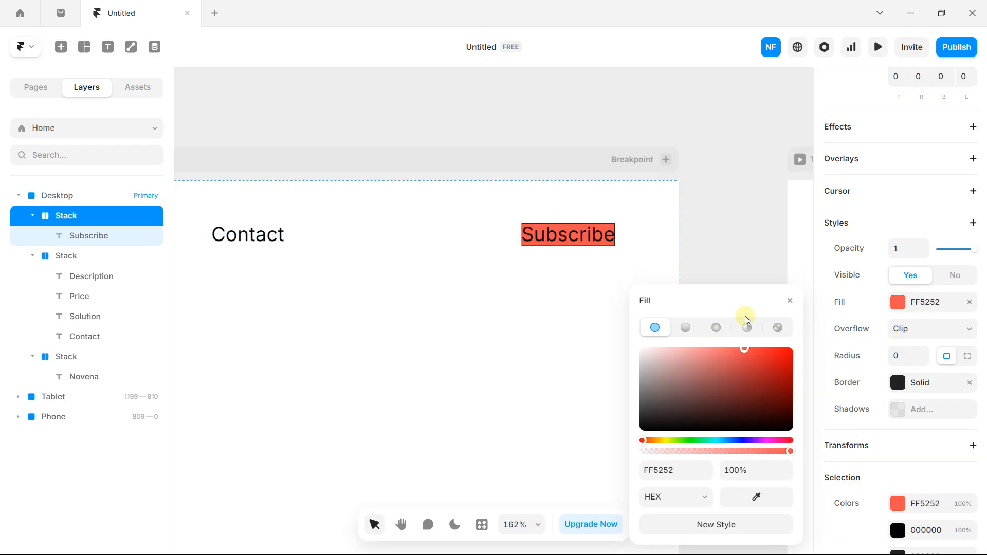
pyautogui.moveTo(666, 442); pyautogui.dragTo(653, 440)
pyautogui.click(791, 349)
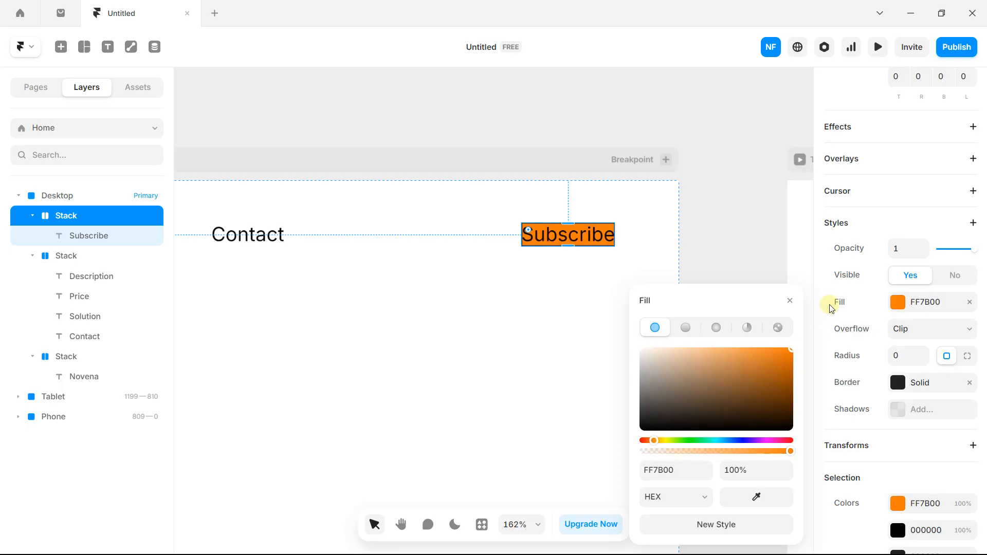
pyautogui.click(871, 250)
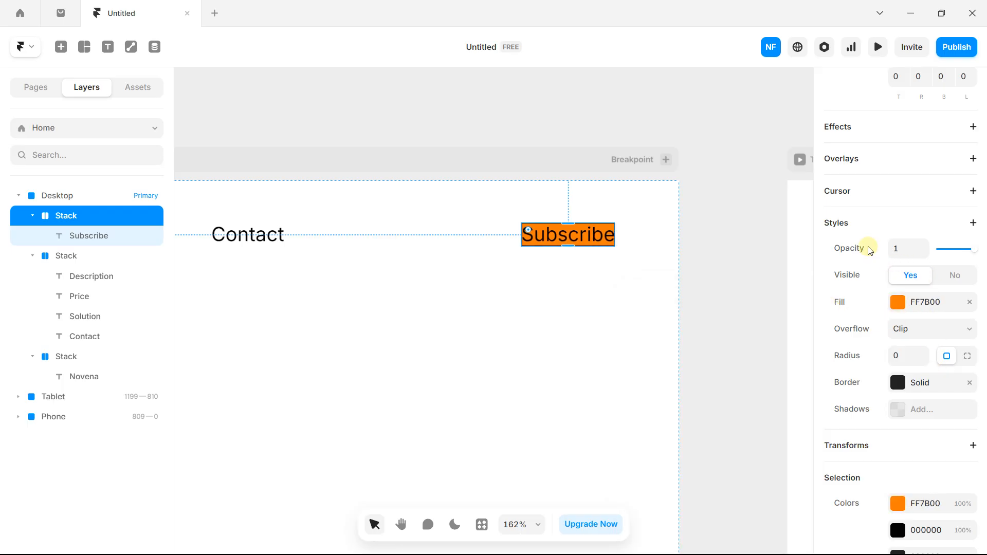
# Pad the Subscribe stack by about 11 at its top and bottom and 25 on its sides, and remove its border.
pyautogui.moveTo(568, 224); pyautogui.dragTo(536, 245)
pyautogui.scroll(-2, 915, 341)
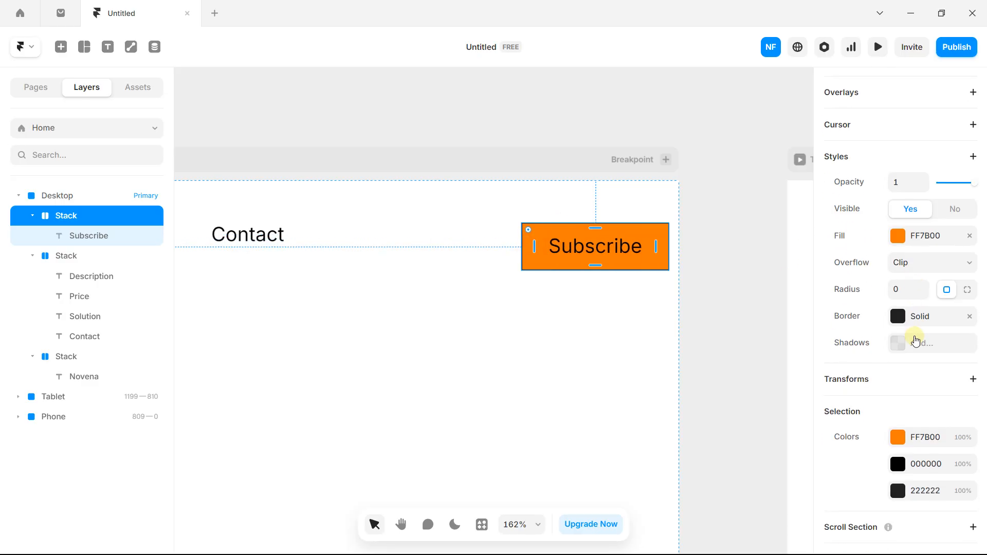
pyautogui.click(966, 317)
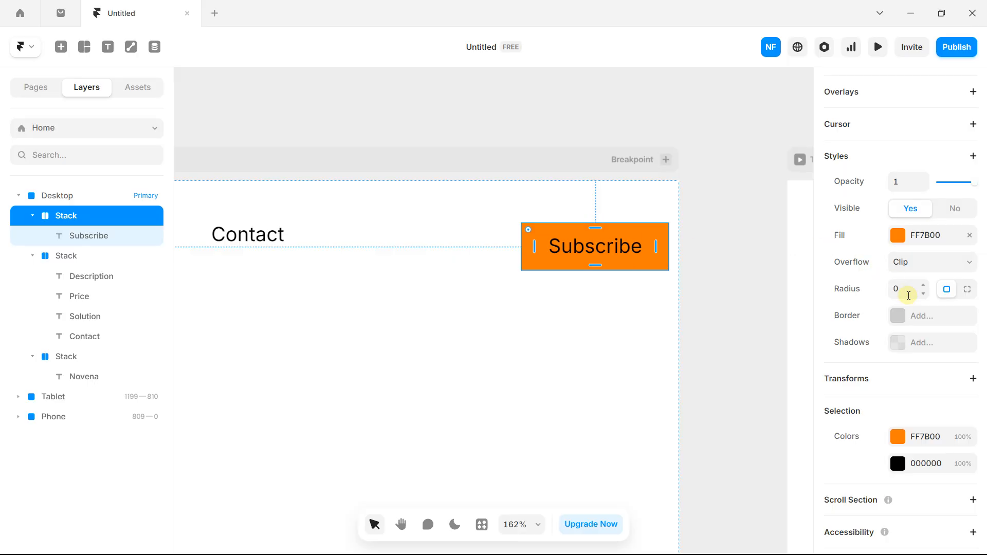
# Move the orange Subscribe stack closer to the Contact link, away from the Desktop frame's edge.
pyautogui.scroll(3, 934, 302)
pyautogui.scroll(3, 935, 303)
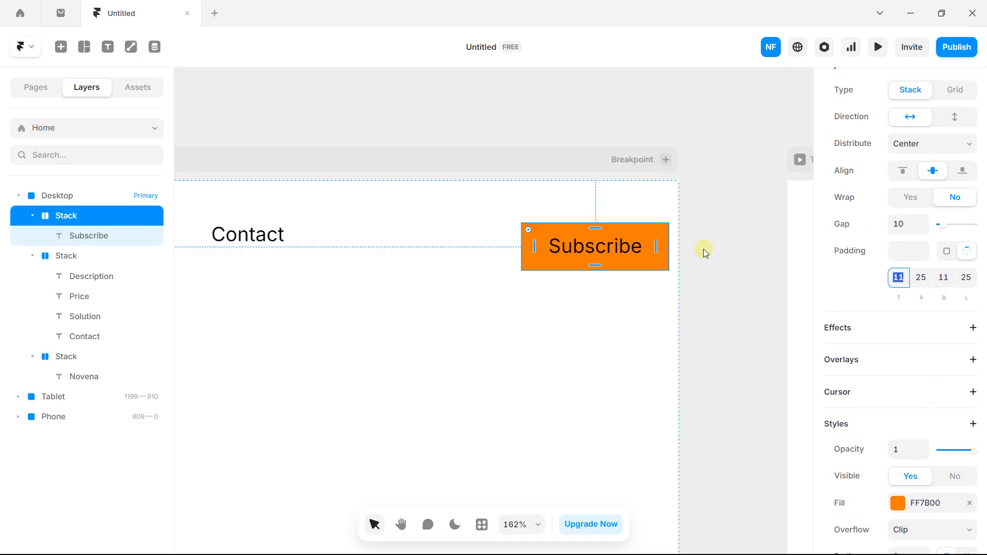
pyautogui.moveTo(646, 231); pyautogui.dragTo(591, 227)
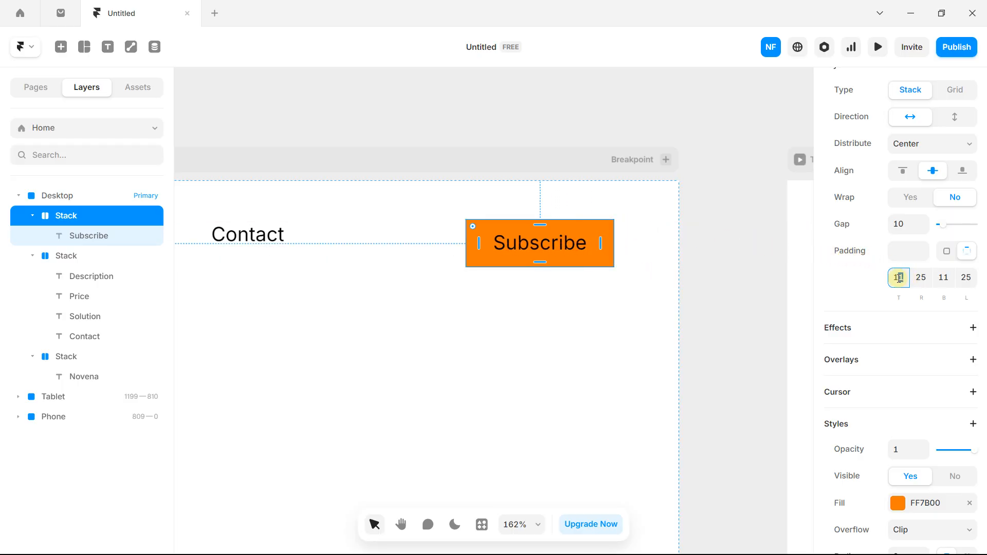
# Set the Subscribe stack's padding to 10 at the top and bottom and 40 on the left and right.
pyautogui.press('capslock')
pyautogui.press('Return')
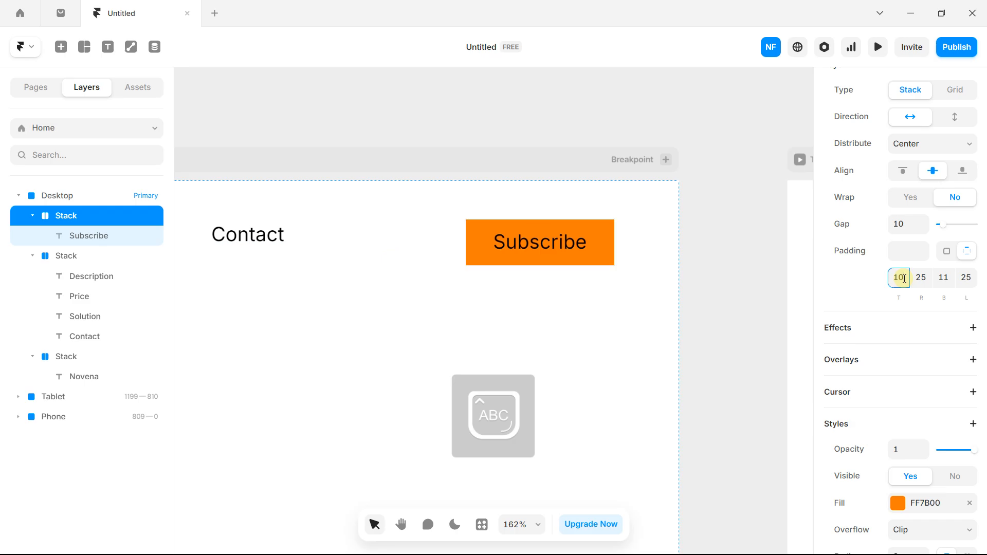
pyautogui.write('10')
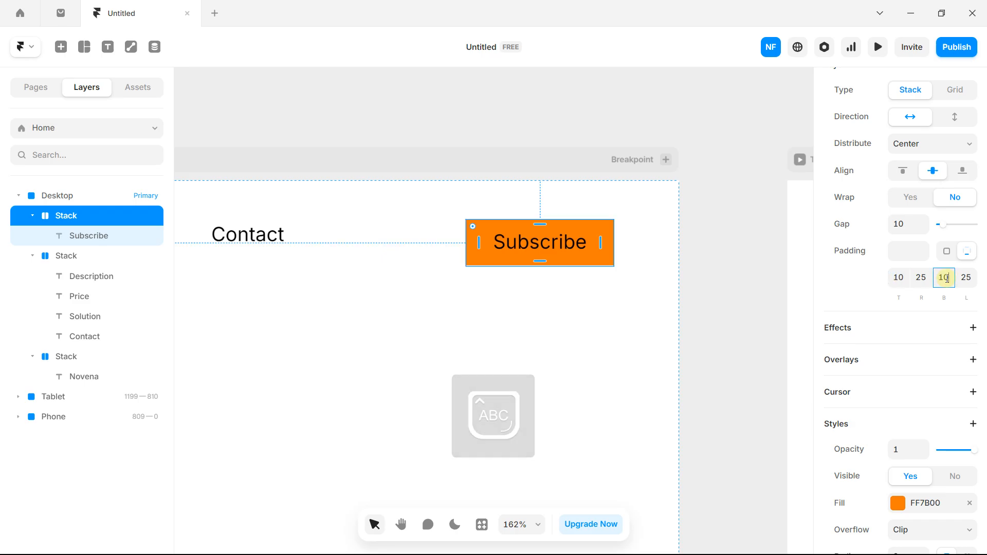
pyautogui.click(920, 278)
pyautogui.write('40')
pyautogui.press('Return')
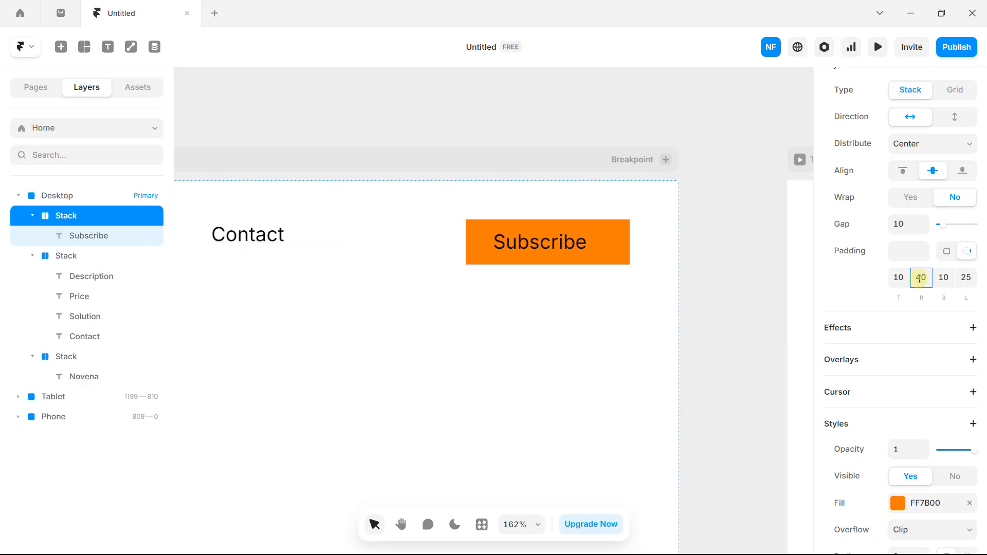
pyautogui.click(974, 277)
pyautogui.write('40')
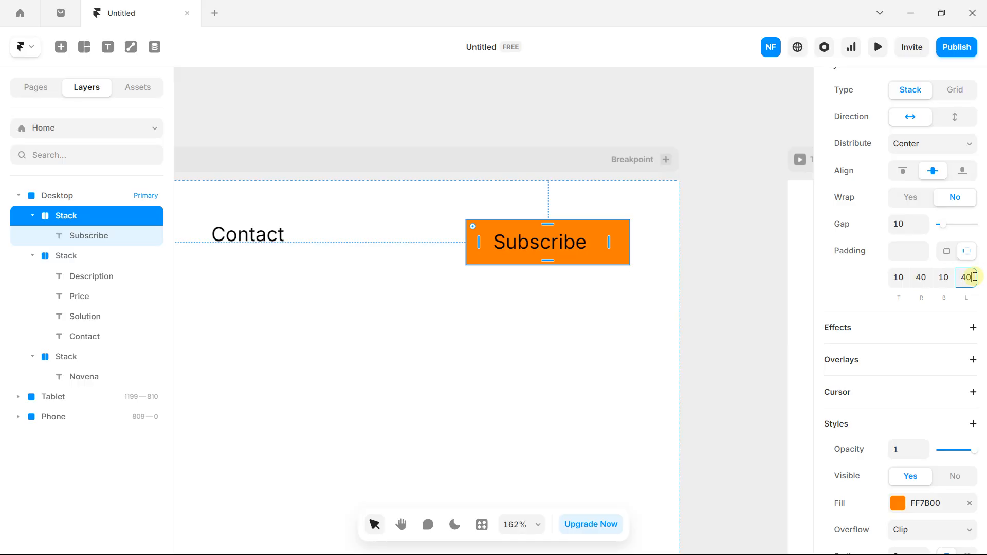
pyautogui.press('Return')
# Change the Subscribe text colour to white, FFFFFF.
pyautogui.scroll(-5, 537, 296)
pyautogui.scroll(8, 538, 301)
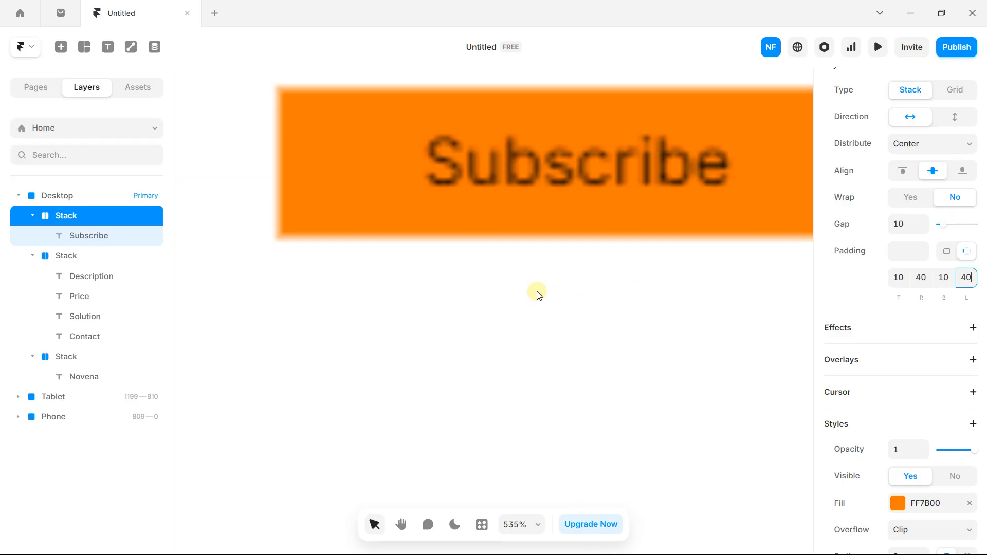
pyautogui.scroll(-3, 586, 257)
pyautogui.moveTo(586, 257); pyautogui.dragTo(461, 257)
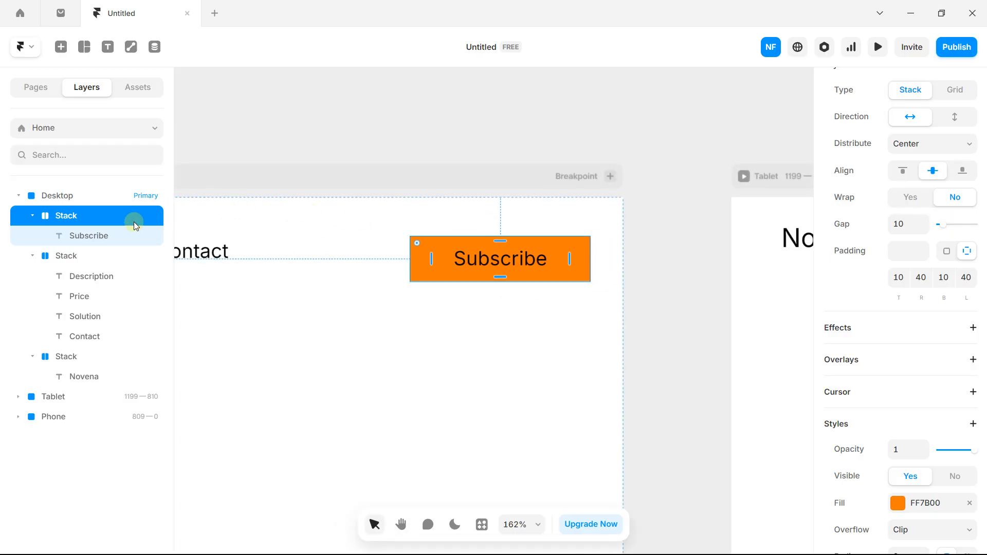
pyautogui.click(105, 234)
pyautogui.click(911, 215)
pyautogui.moveTo(696, 287); pyautogui.dragTo(610, 174)
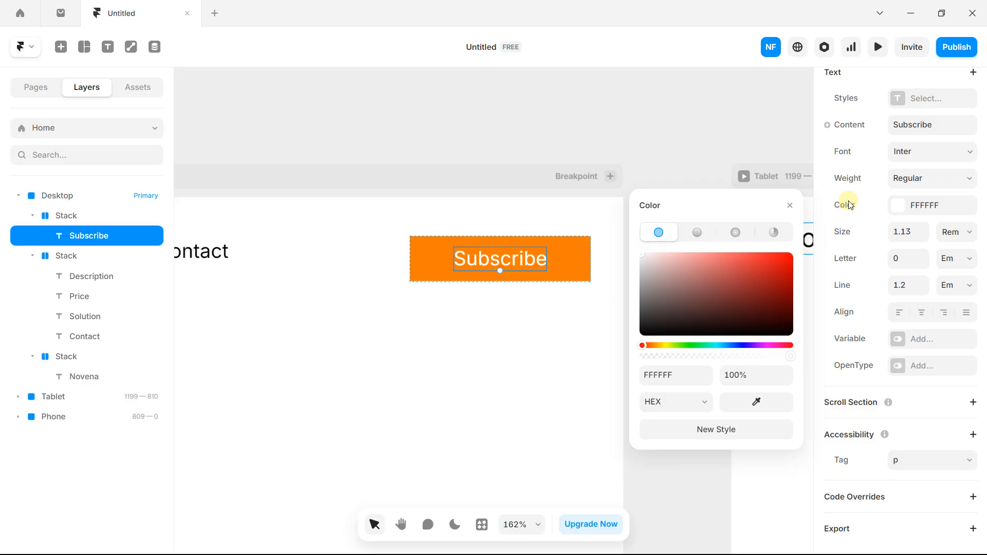
pyautogui.click(469, 155)
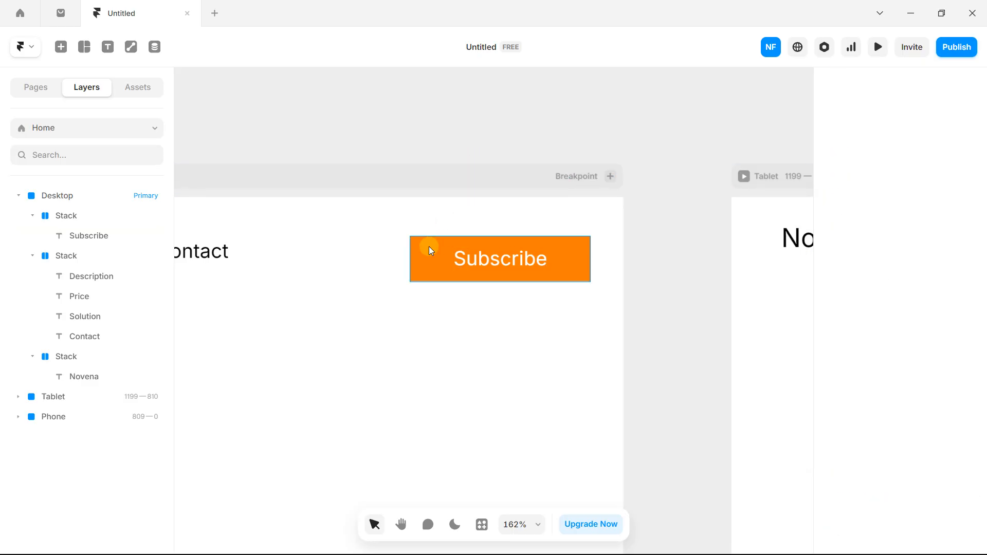
# Round all corners of the orange Subscribe stack to a radius of about 8.
pyautogui.click(428, 246)
pyautogui.moveTo(415, 242); pyautogui.dragTo(418, 244)
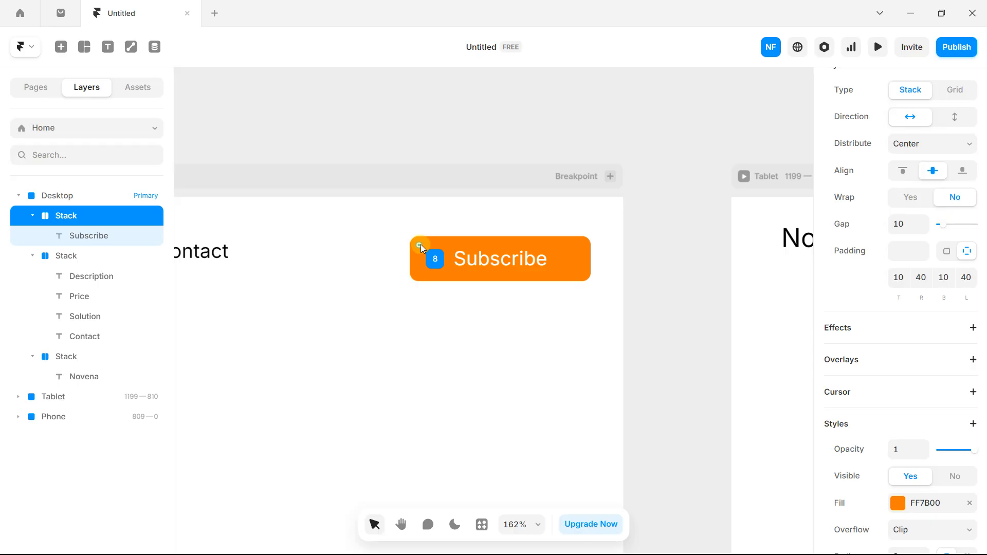
pyautogui.moveTo(423, 247); pyautogui.dragTo(423, 245)
pyautogui.click(426, 137)
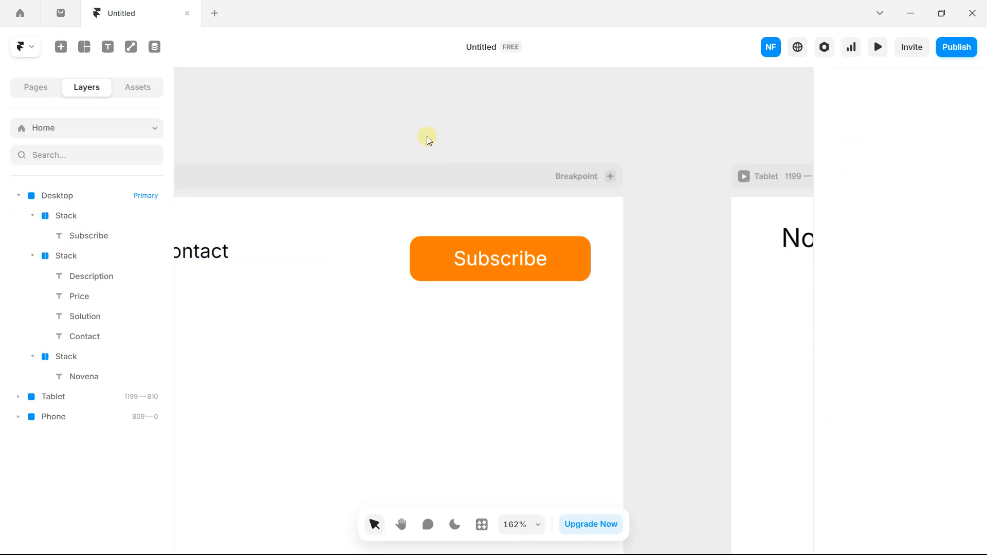
# Wrap the Subscribe, navigation link and Novena stacks of the Desktop frame together in one new stack.
pyautogui.scroll(-2, 430, 153)
pyautogui.moveTo(345, 174); pyautogui.dragTo(584, 145)
pyautogui.scroll(-3, 580, 147)
pyautogui.moveTo(460, 118); pyautogui.dragTo(555, 128)
pyautogui.scroll(-2, 555, 127)
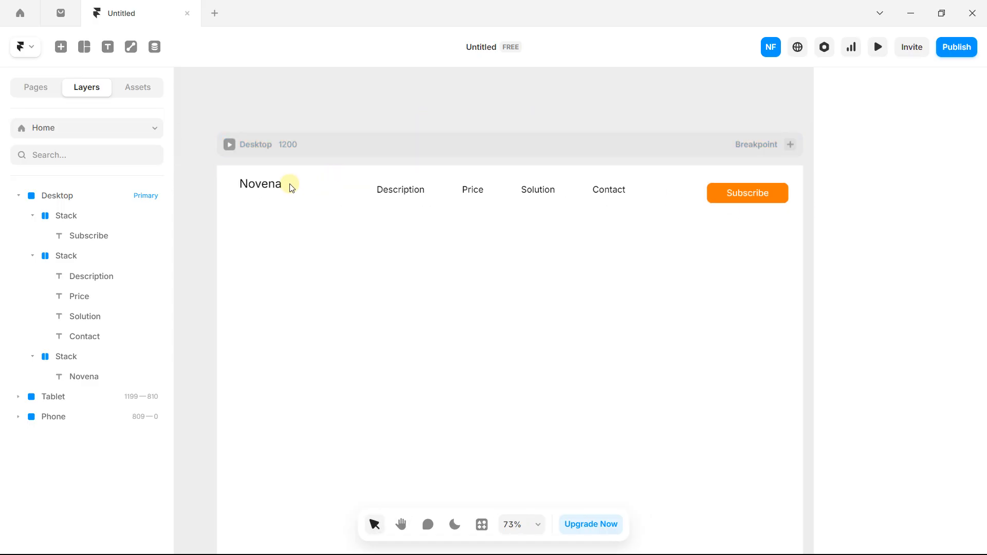
pyautogui.click(68, 217)
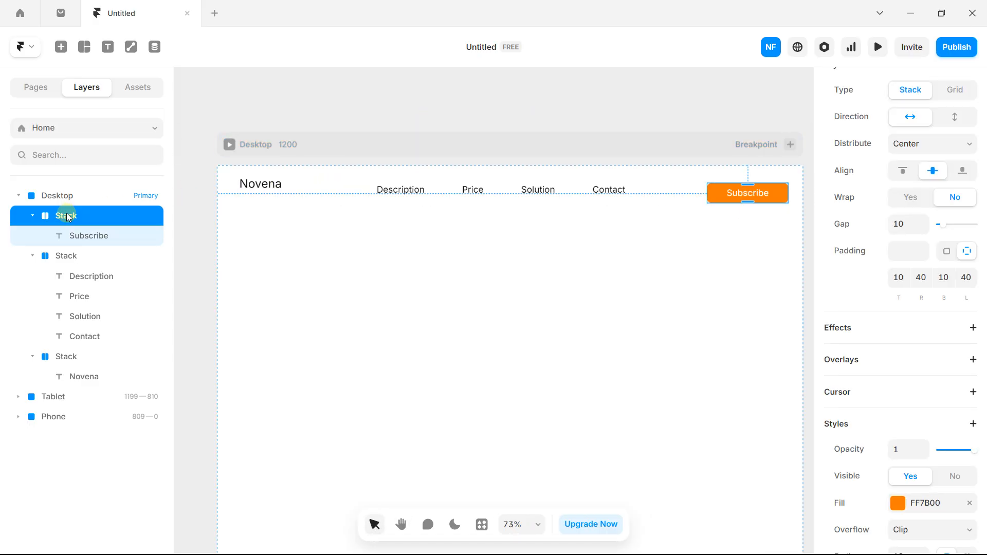
pyautogui.keyDown('shift'); pyautogui.click(66, 255); pyautogui.keyUp('shift')
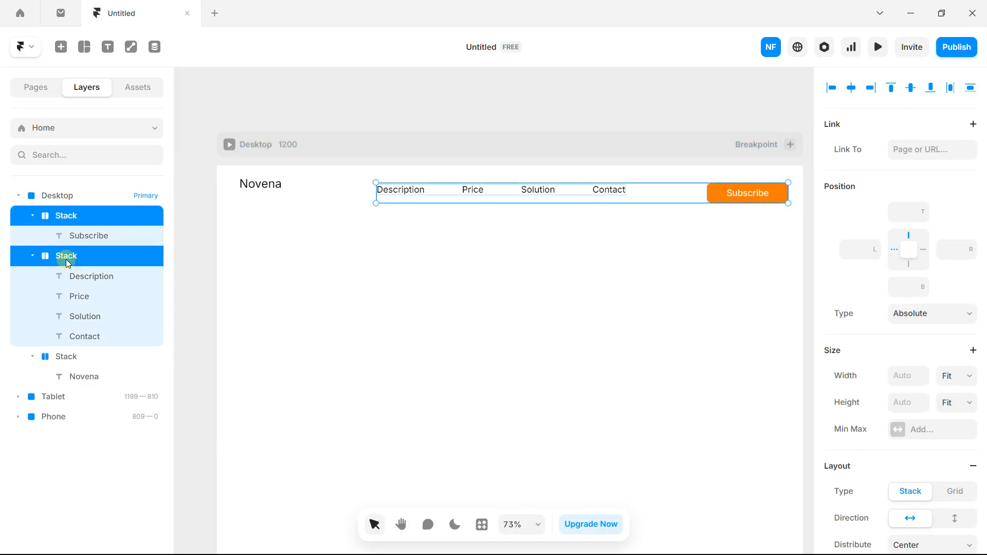
pyautogui.keyDown('shift'); pyautogui.click(59, 358); pyautogui.keyUp('shift')
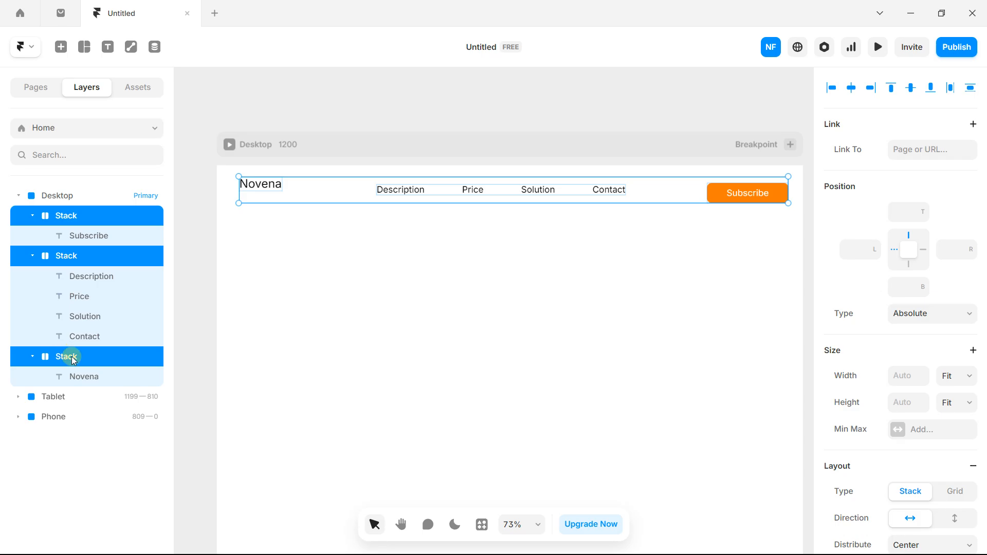
pyautogui.rightClick(73, 360)
pyautogui.click(126, 363)
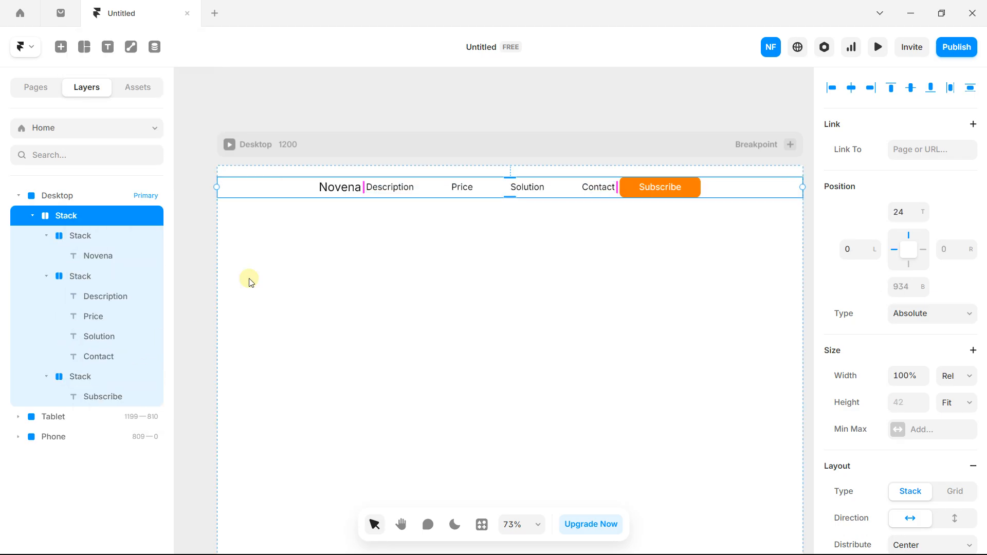
# Widen the header stack's gap to spread out Novena, the links and Subscribe, and set the link stack's gap to 70.
pyautogui.moveTo(363, 187); pyautogui.dragTo(445, 184)
pyautogui.scroll(2, 379, 167)
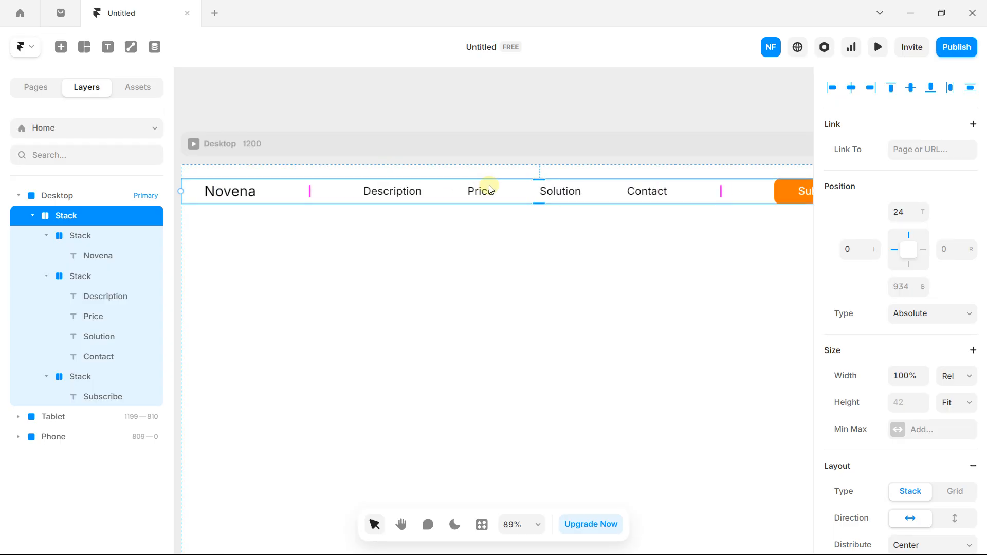
pyautogui.click(505, 191)
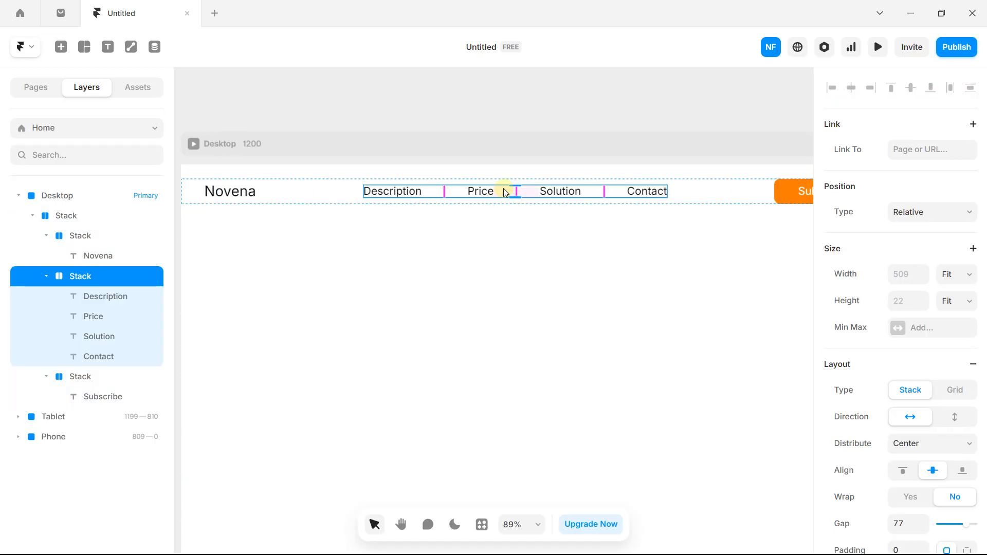
pyautogui.moveTo(515, 188)
pyautogui.mouseDown()
pyautogui.moveTo(534, 189)
pyautogui.moveTo(510, 188)
pyautogui.mouseUp()
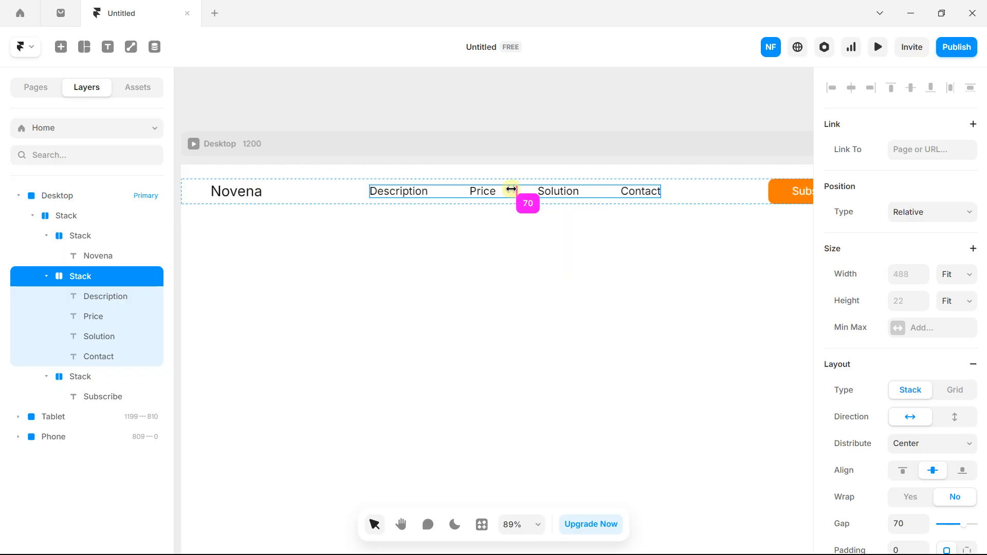
pyautogui.scroll(-2, 452, 226)
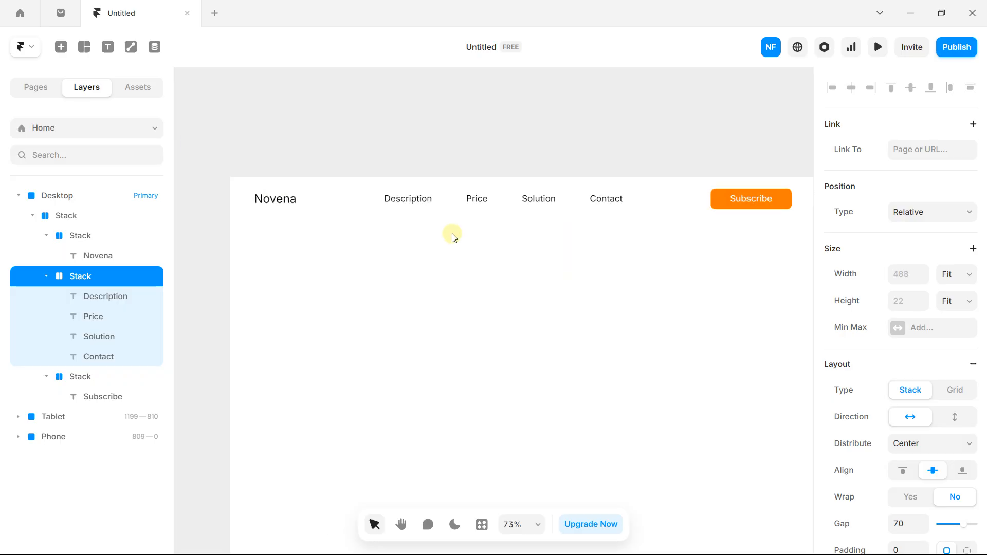
pyautogui.moveTo(339, 197); pyautogui.dragTo(339, 197)
pyautogui.click(334, 250)
# Create a new component named Menu from the Desktop frame's outer header stack.
pyautogui.scroll(-2, 331, 250)
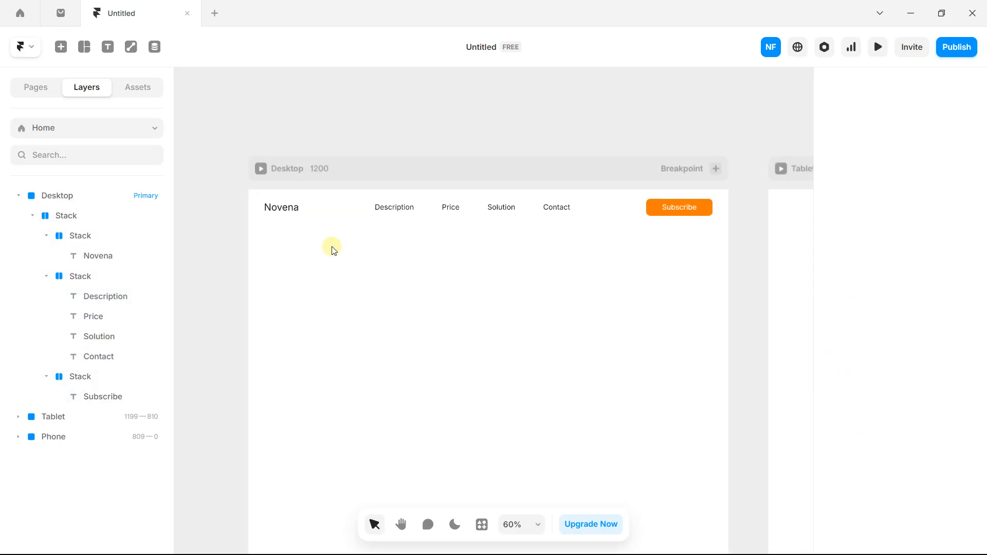
pyautogui.scroll(-3, 398, 212)
pyautogui.moveTo(395, 248); pyautogui.dragTo(344, 194)
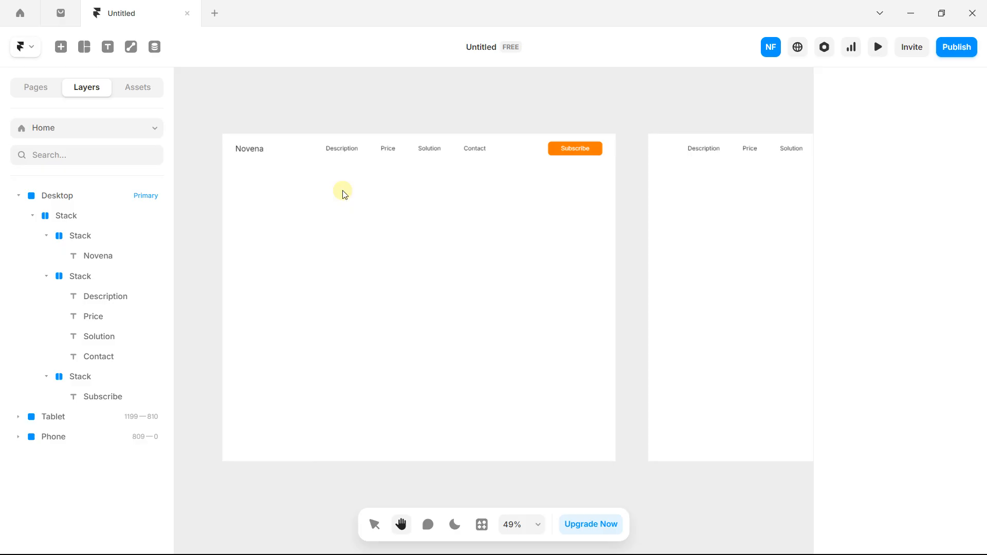
pyautogui.scroll(-2, 344, 194)
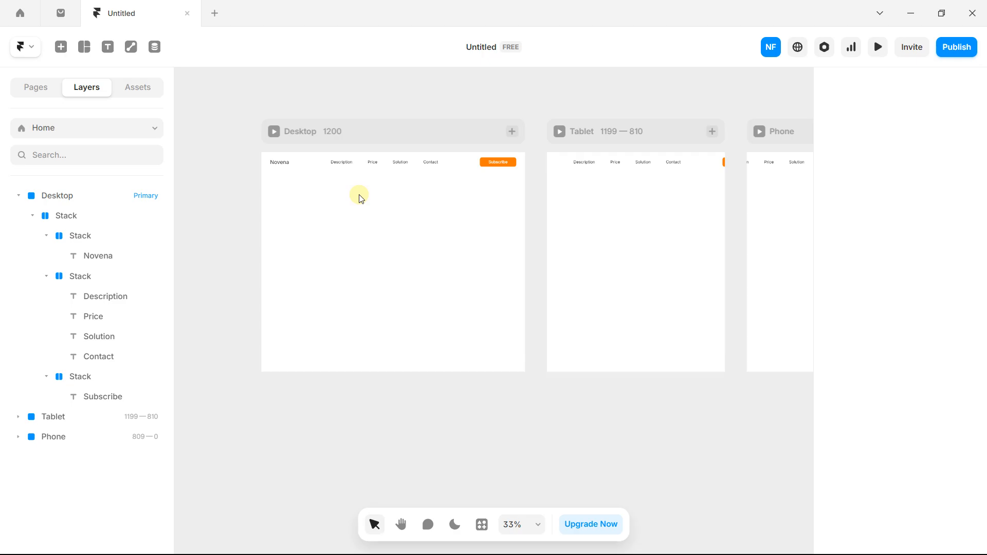
pyautogui.click(75, 215)
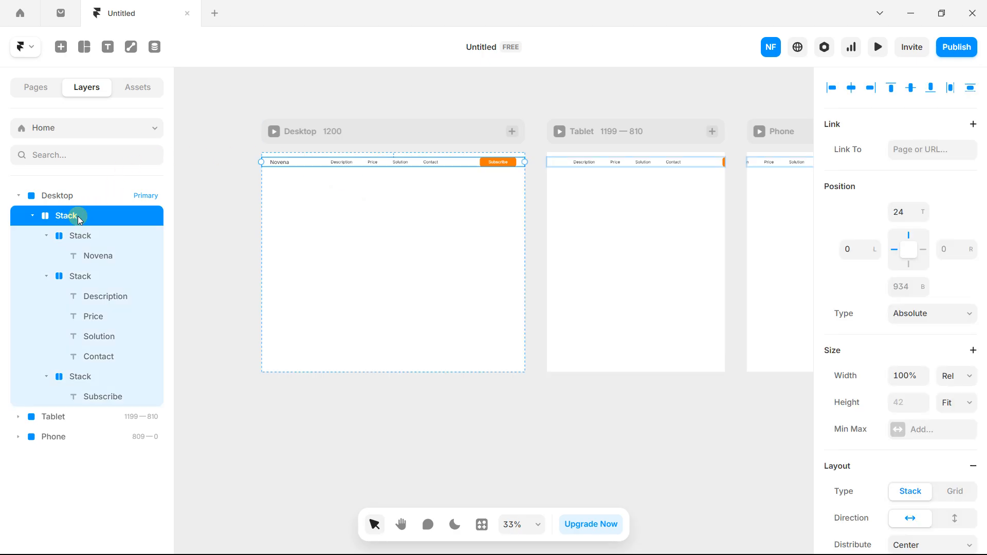
pyautogui.rightClick(62, 216)
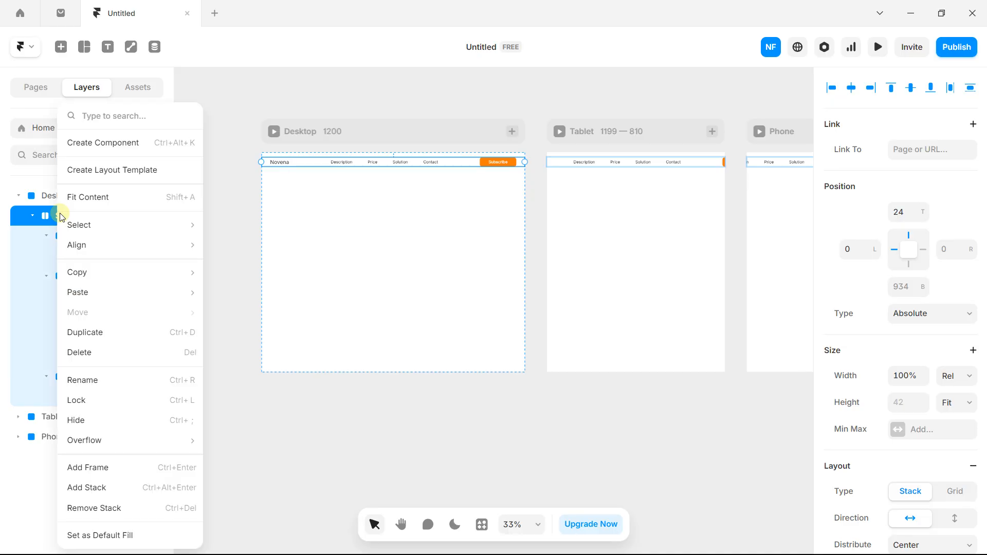
pyautogui.click(100, 148)
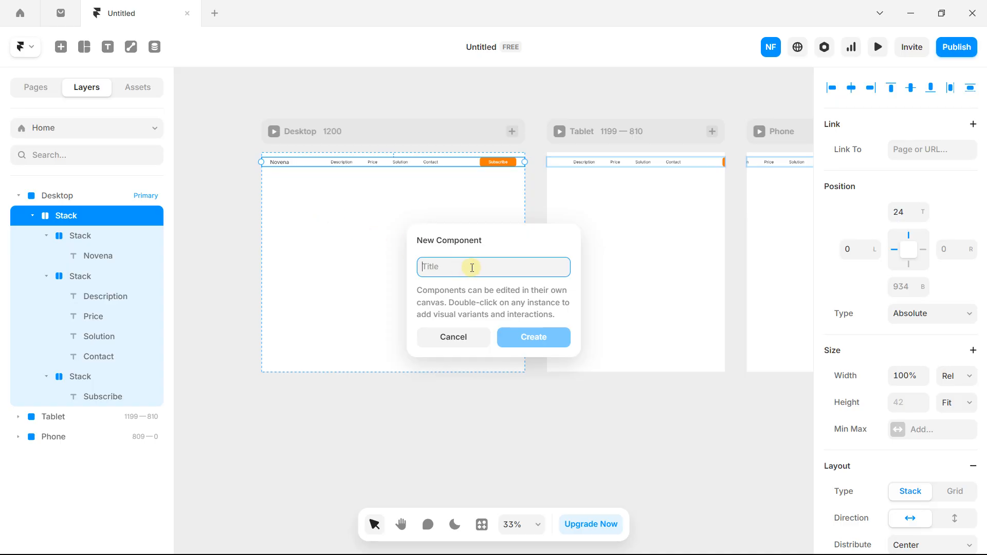
pyautogui.write('Menu')
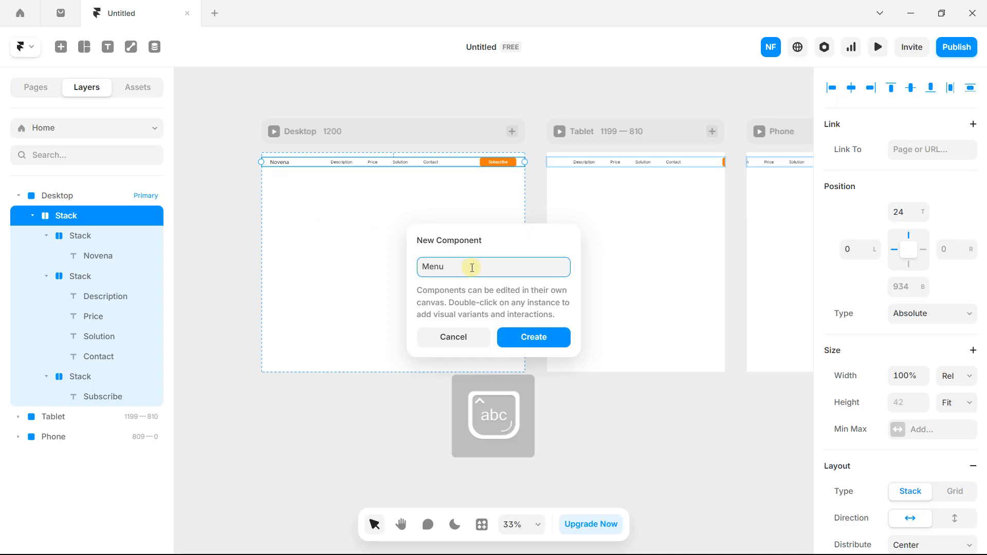
pyautogui.click(534, 338)
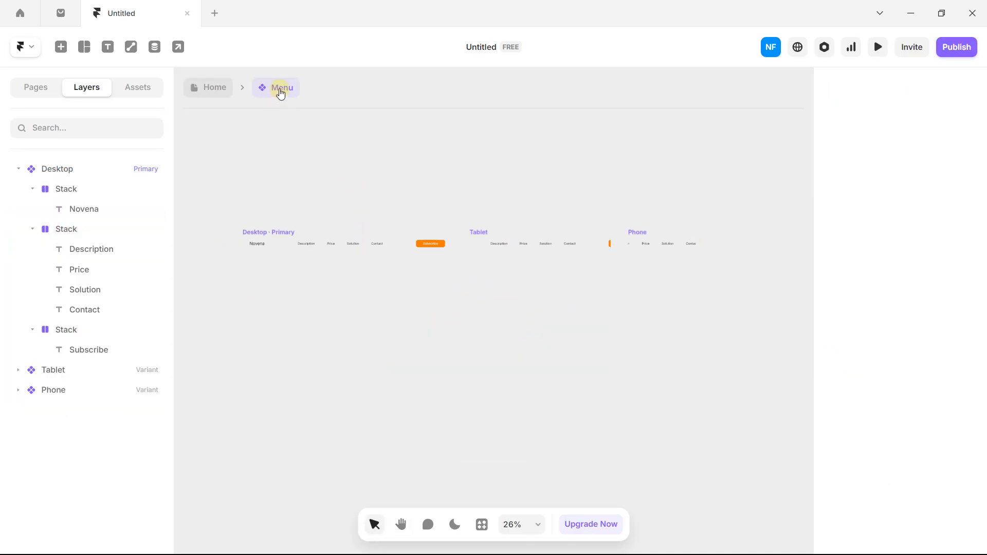
# Give the Menu component's primary Desktop variant a white fill, FFFFFF.
pyautogui.click(260, 226)
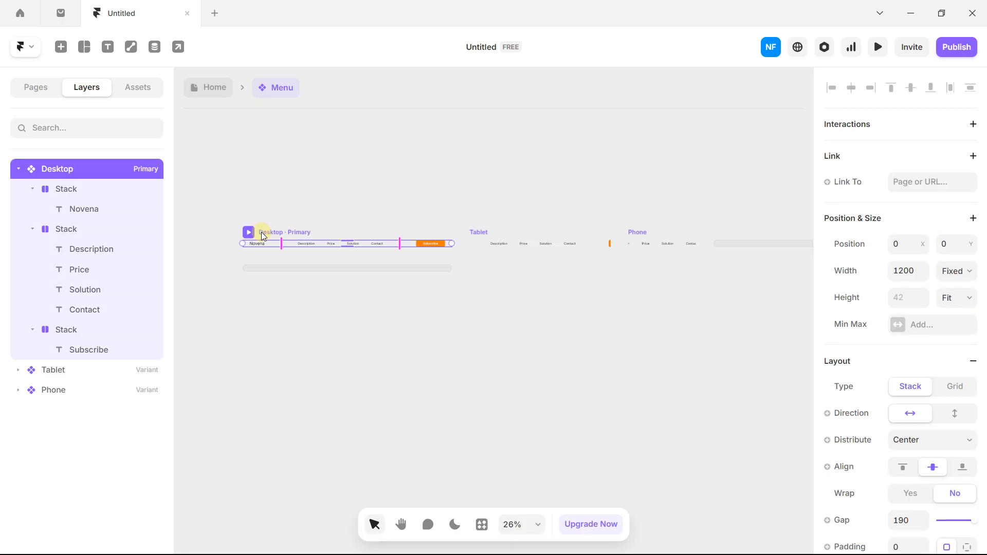
pyautogui.scroll(5, 266, 232)
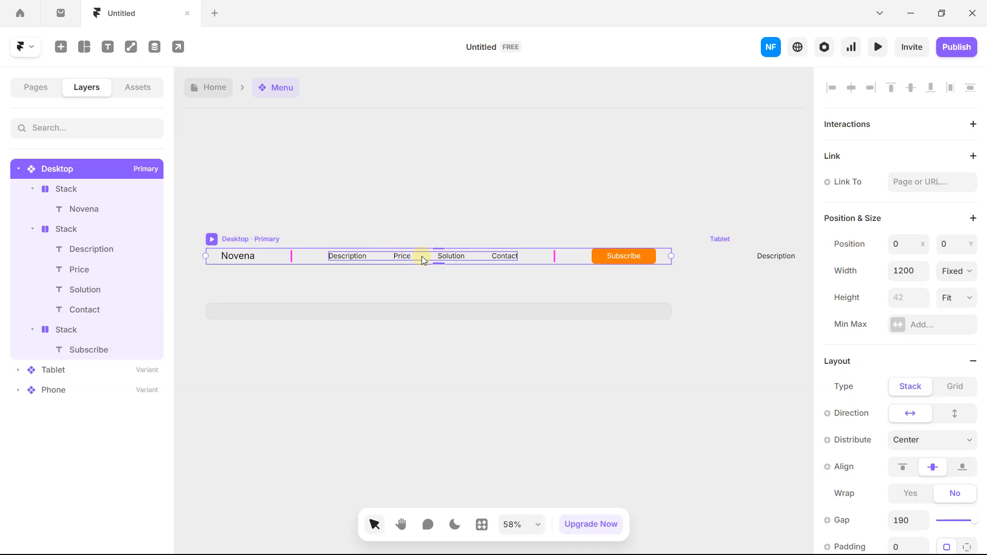
pyautogui.scroll(-4, 925, 260)
pyautogui.scroll(-6, 925, 267)
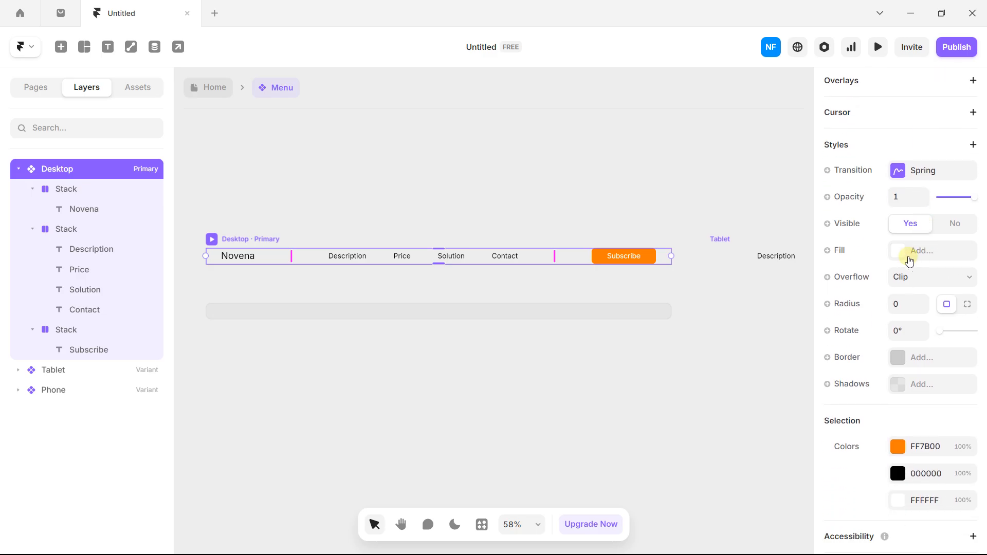
pyautogui.click(909, 261)
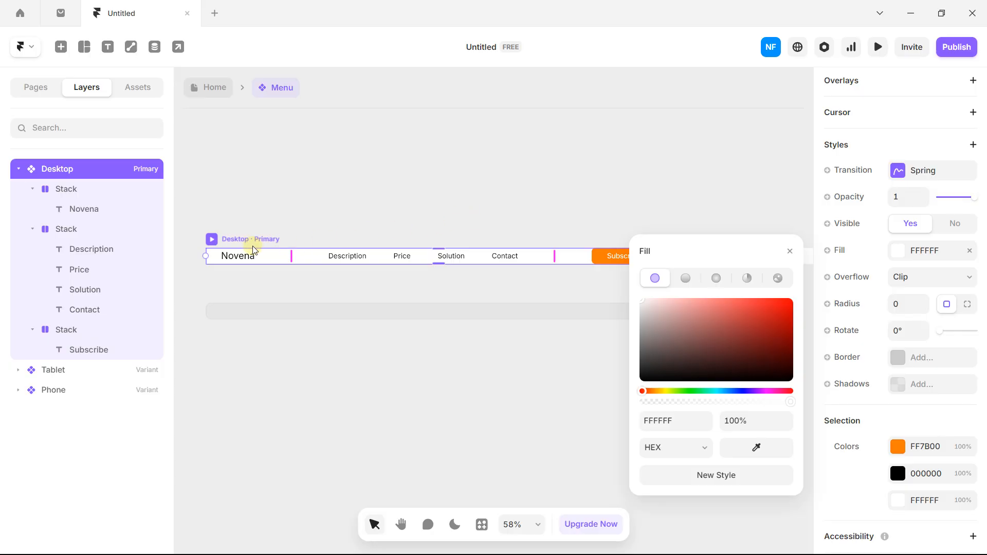
pyautogui.click(790, 251)
# Set the Desktop variant's top and bottom padding to 26 each in the Menu component.
pyautogui.scroll(8, 956, 272)
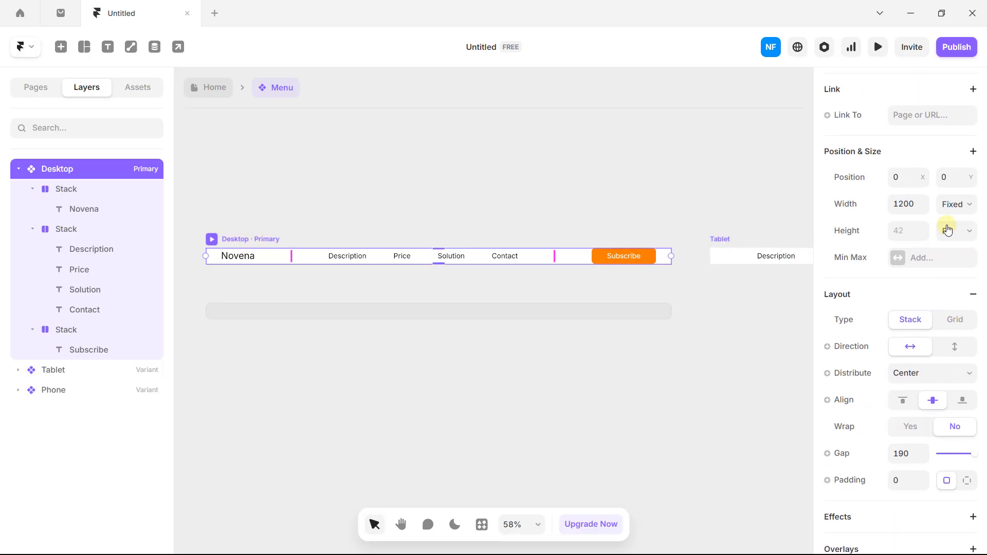
pyautogui.moveTo(431, 262); pyautogui.dragTo(431, 278)
pyautogui.scroll(-1, 904, 326)
pyautogui.scroll(-5, 904, 327)
pyautogui.click(903, 240)
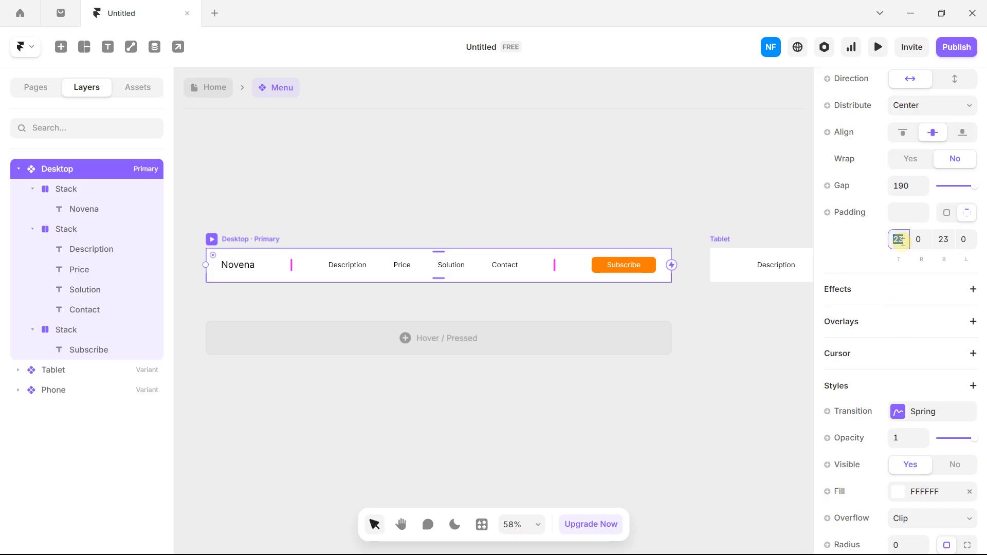
pyautogui.press('capslock')
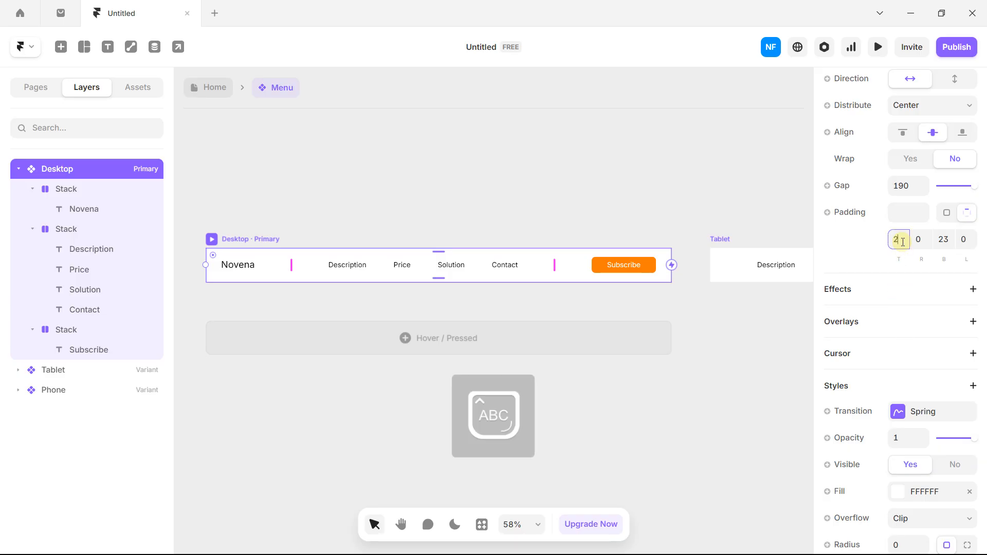
pyautogui.write('26')
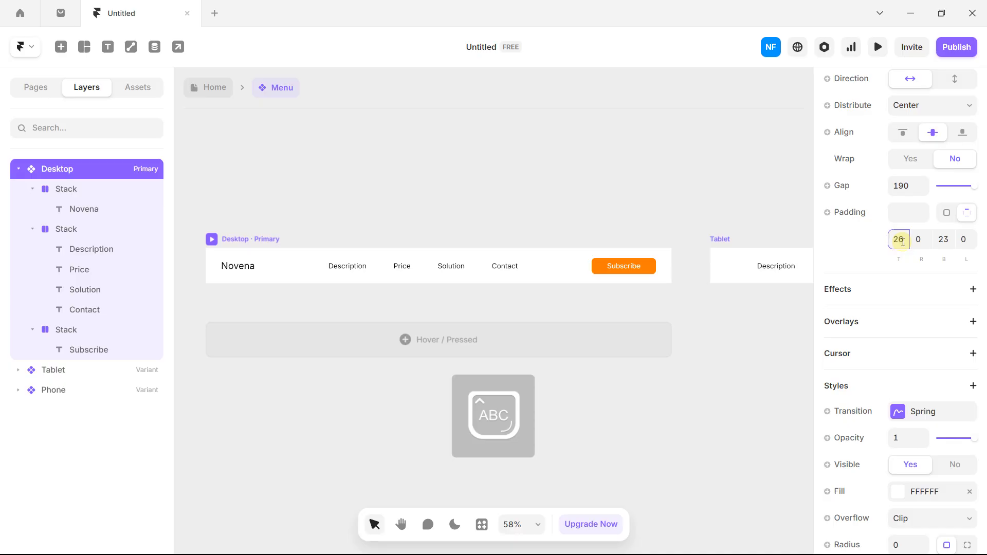
pyautogui.click(942, 239)
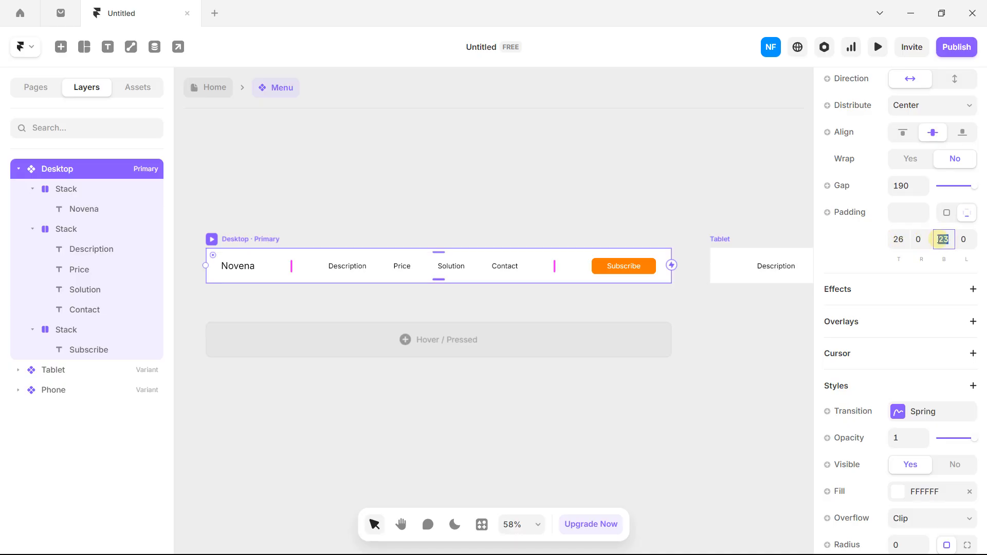
pyautogui.write('26')
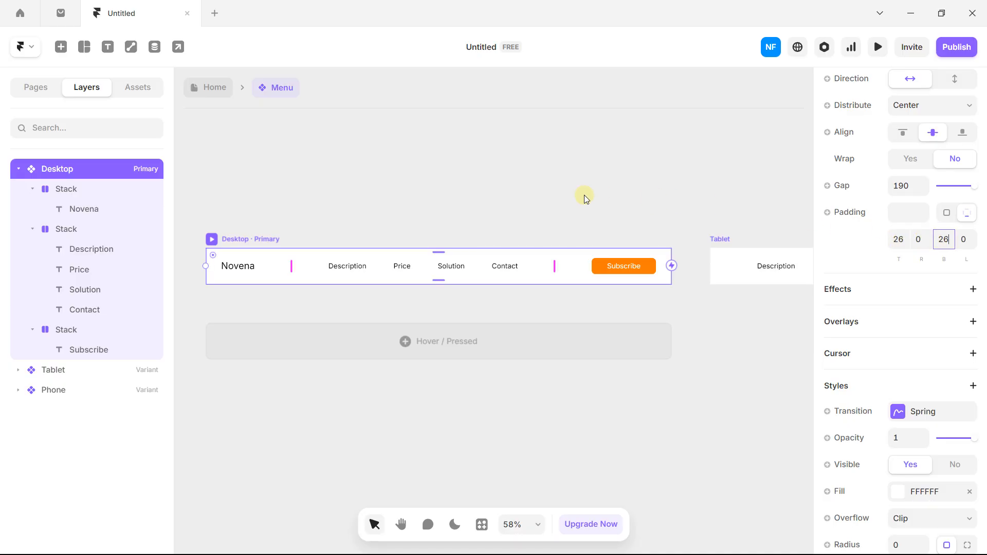
pyautogui.click(587, 190)
# Select the Menu component's Tablet variant and examine how its header content fits the width.
pyautogui.scroll(-2, 533, 191)
pyautogui.scroll(-2, 533, 190)
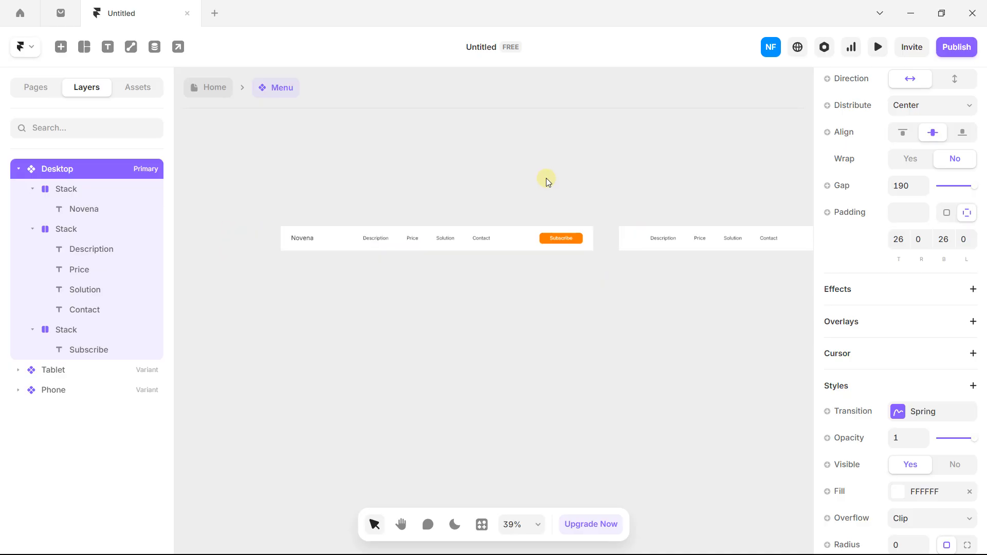
pyautogui.scroll(-2, 409, 209)
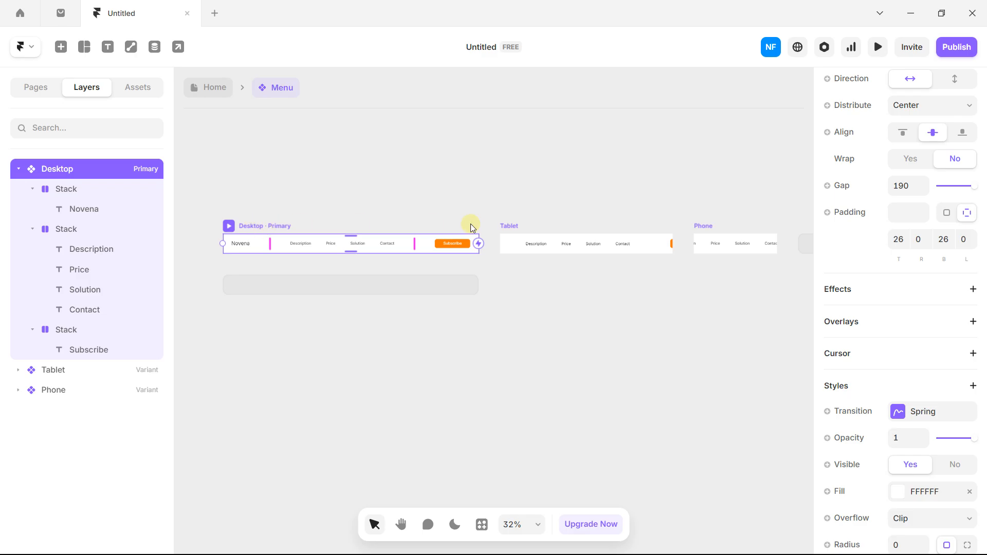
pyautogui.click(581, 246)
pyautogui.scroll(8, 582, 248)
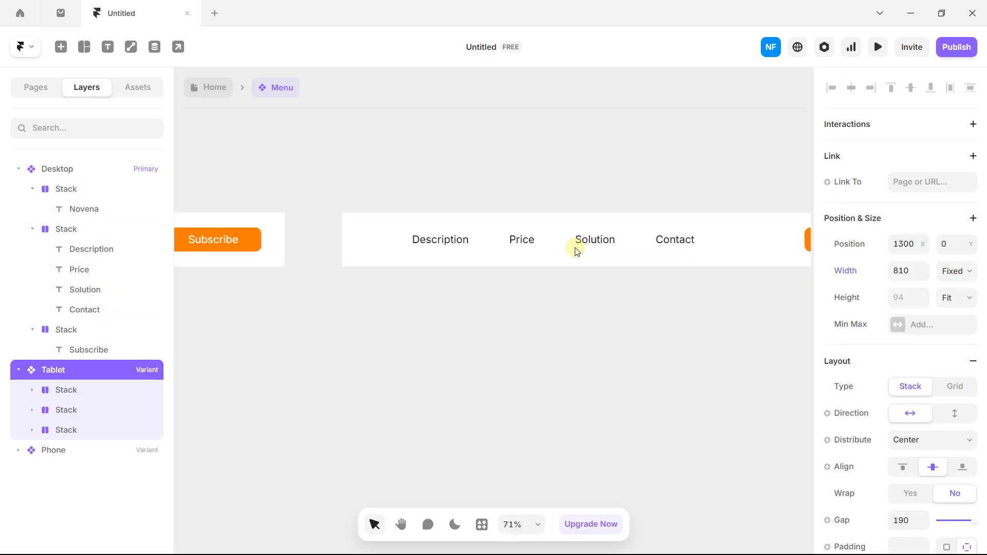
pyautogui.scroll(2, 393, 231)
pyautogui.moveTo(479, 175); pyautogui.dragTo(353, 183)
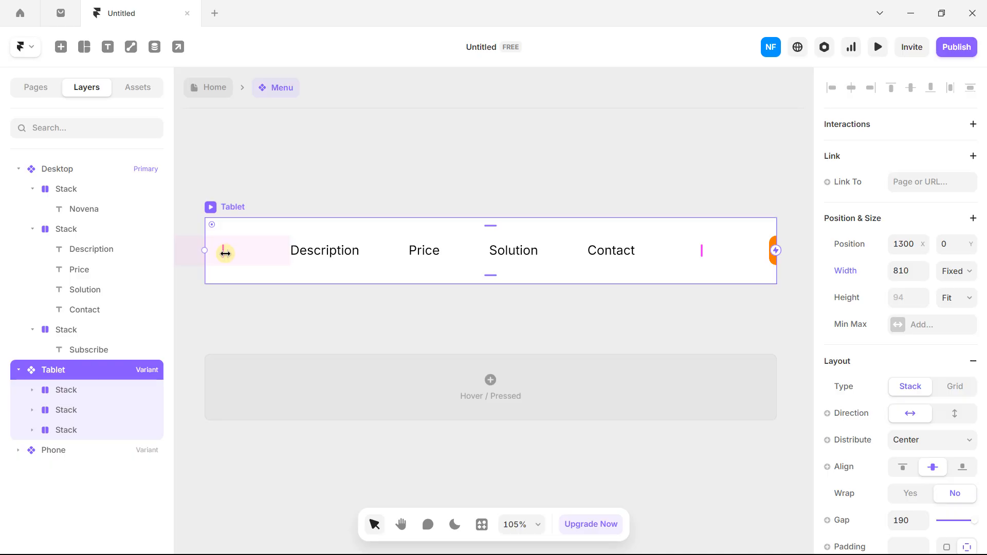
# Return to the Home page and reopen the Menu component from the project's component assets.
pyautogui.click(220, 91)
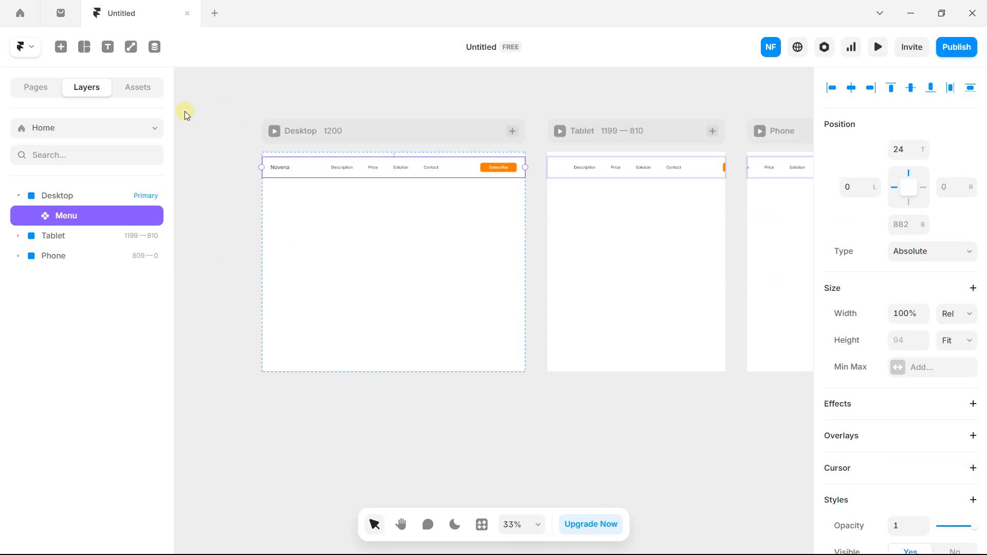
pyautogui.click(243, 83)
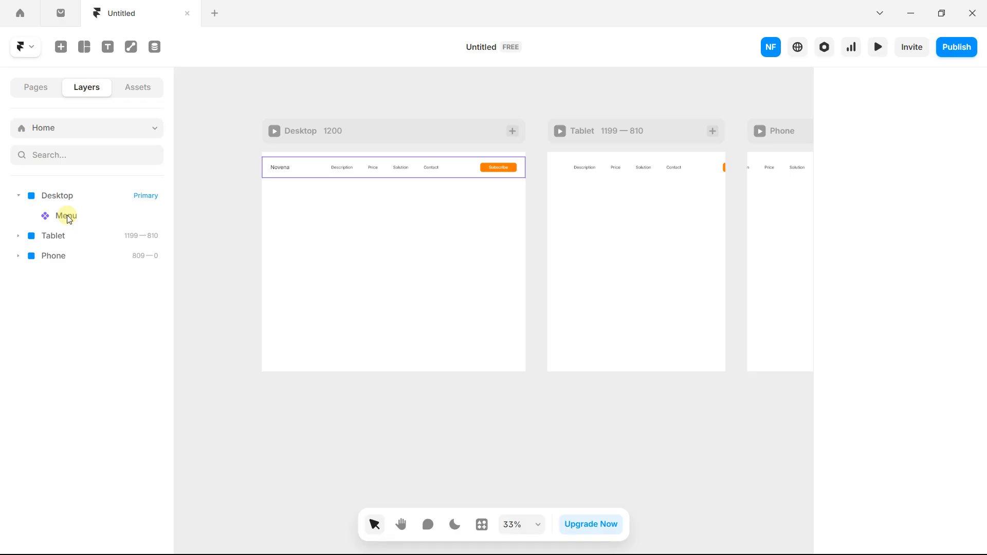
pyautogui.click(80, 218)
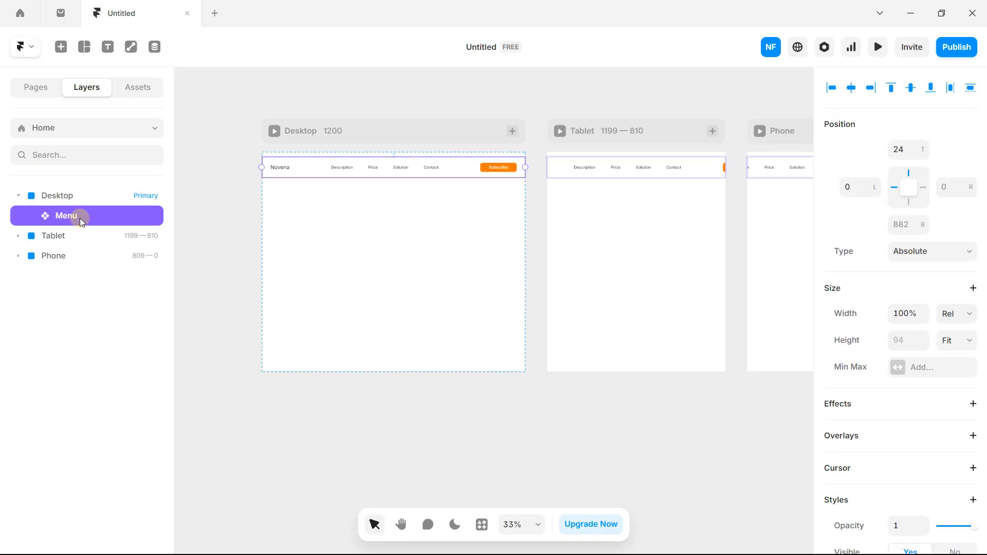
pyautogui.click(134, 95)
pyautogui.click(16, 229)
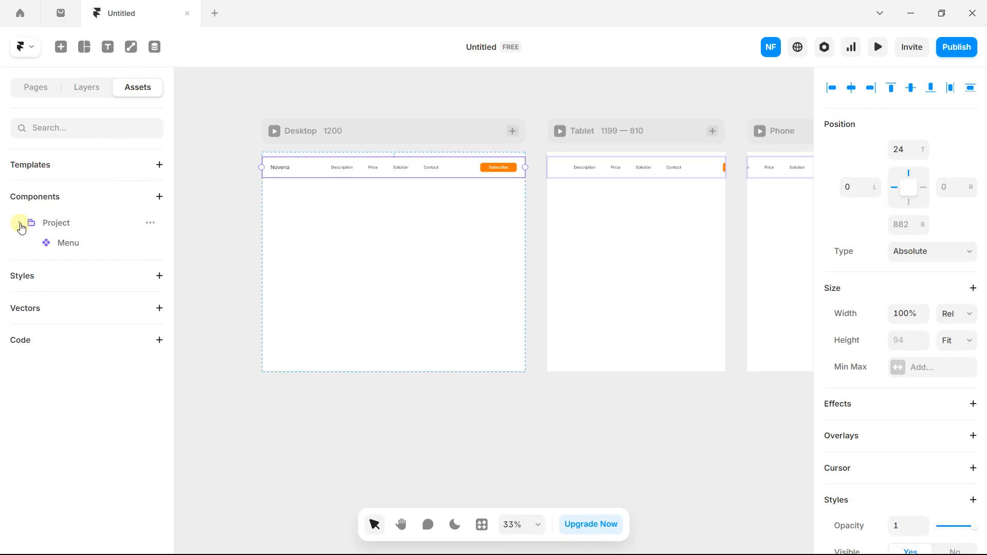
pyautogui.click(62, 242)
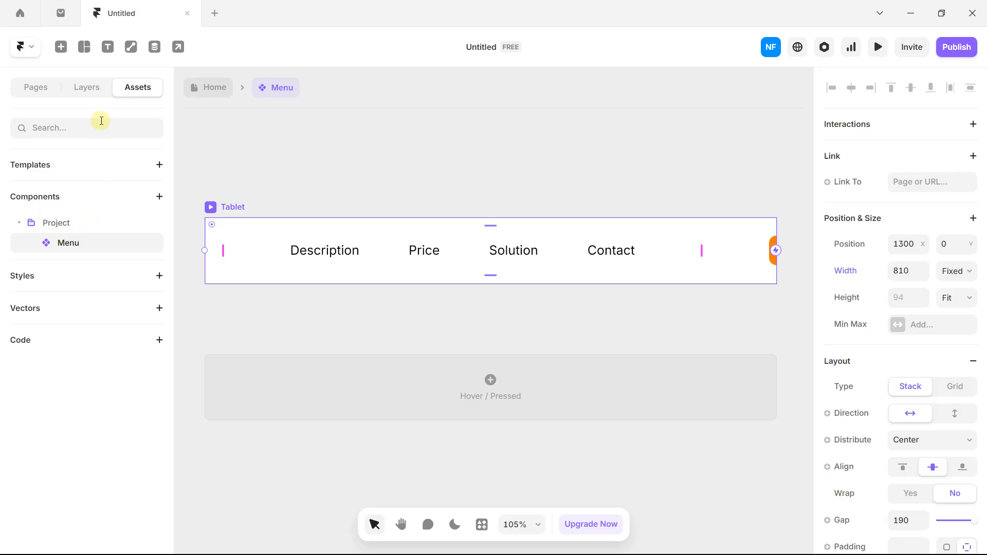
# Examine the layer structure and available options of the Menu component's Tablet and Desktop variants.
pyautogui.click(90, 90)
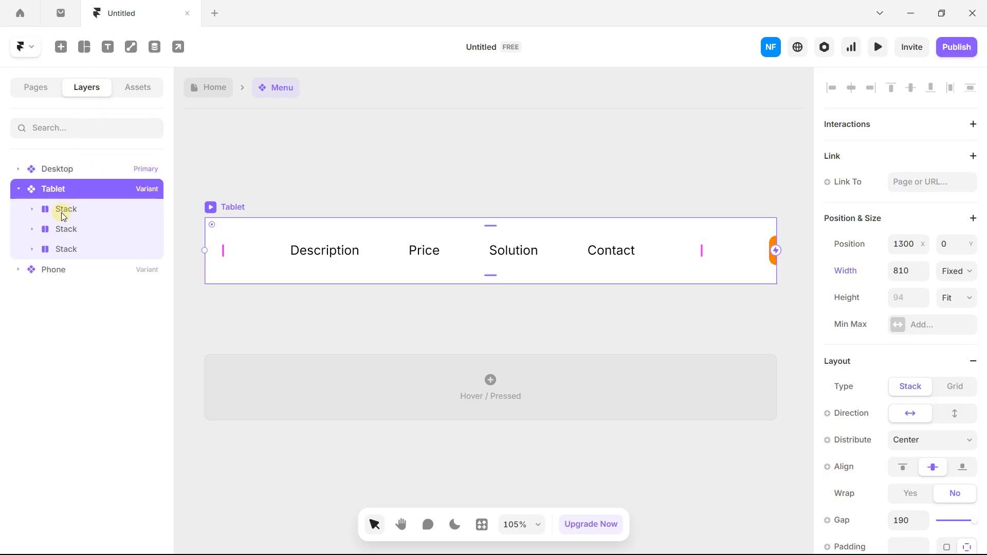
pyautogui.click(57, 190)
pyautogui.rightClick(61, 191)
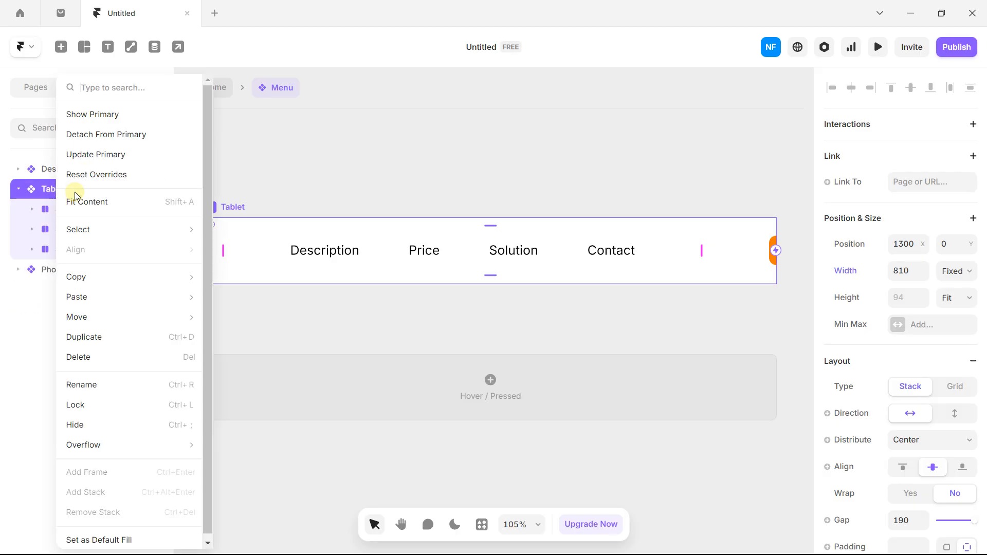
pyautogui.click(267, 173)
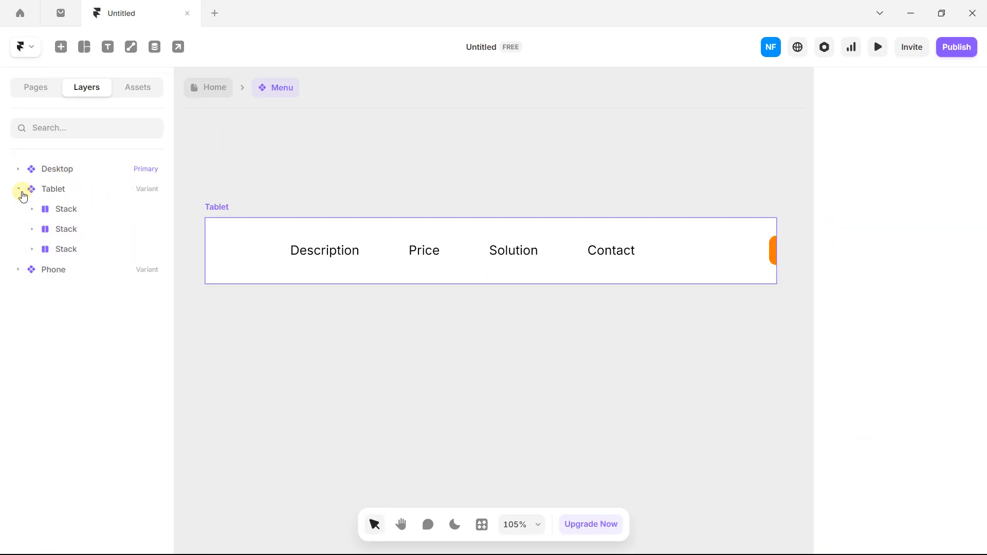
pyautogui.click(19, 169)
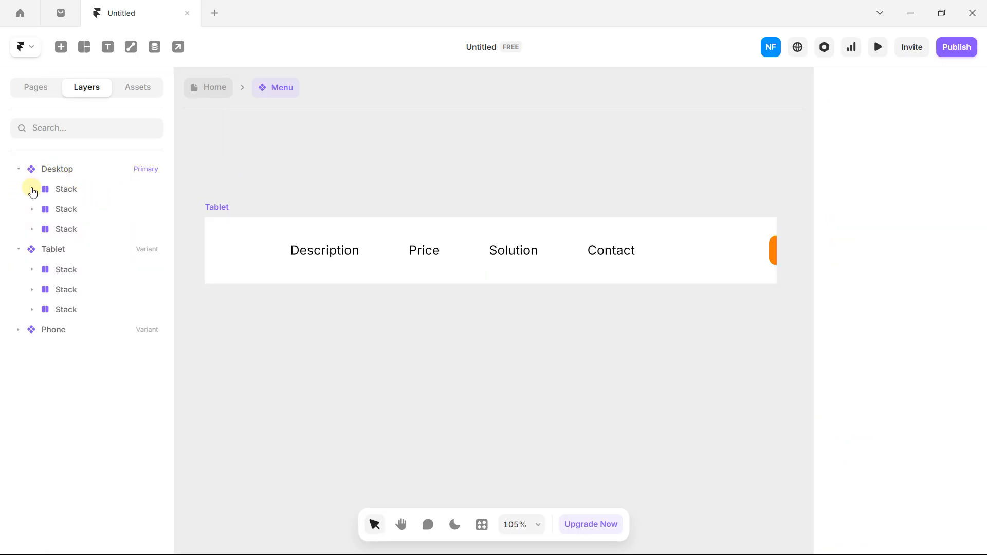
pyautogui.click(31, 188)
pyautogui.click(34, 187)
# Go back to the Home page and open the Desktop frame's Menu instance for editing.
pyautogui.click(200, 85)
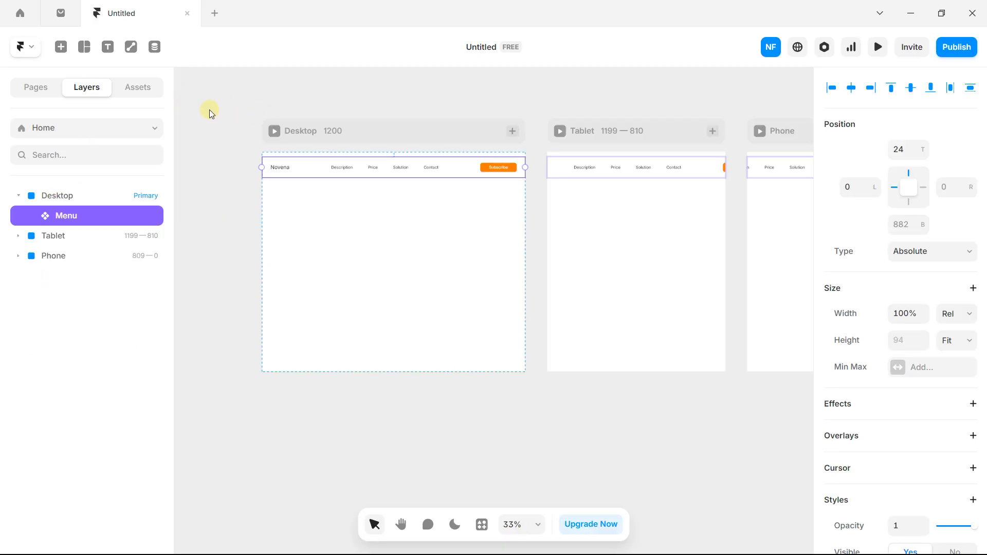
pyautogui.rightClick(65, 213)
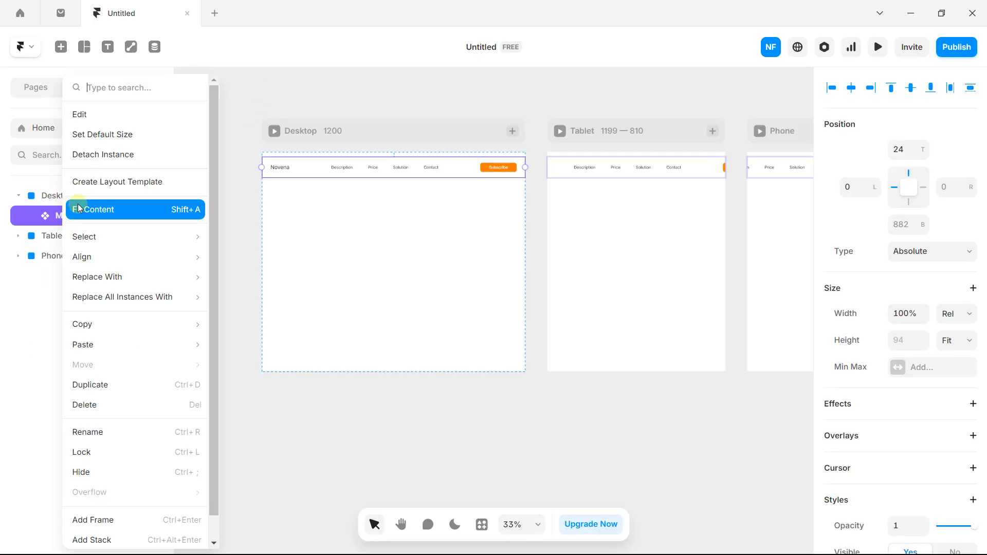
pyautogui.click(113, 119)
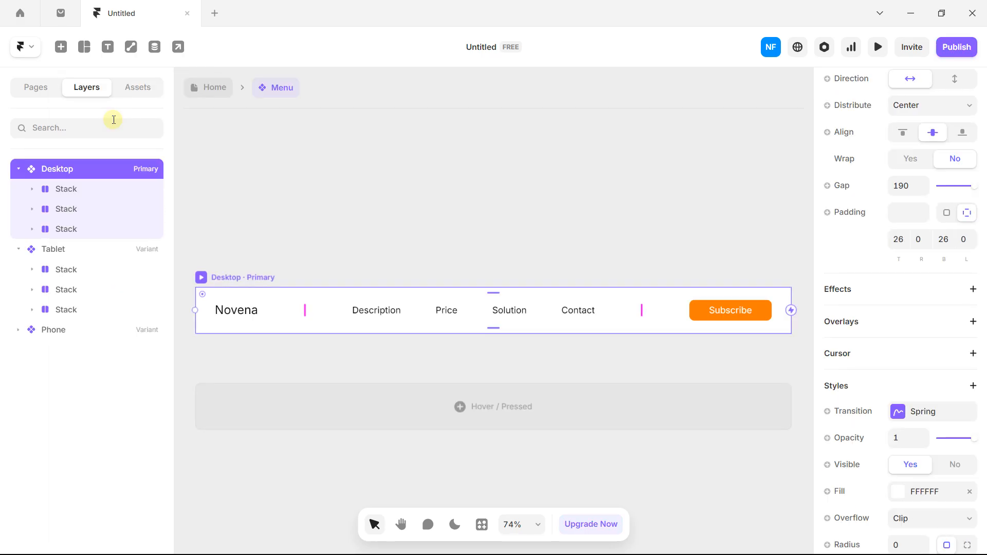
pyautogui.click(347, 246)
pyautogui.scroll(-3, 350, 238)
pyautogui.moveTo(634, 197); pyautogui.dragTo(303, 196)
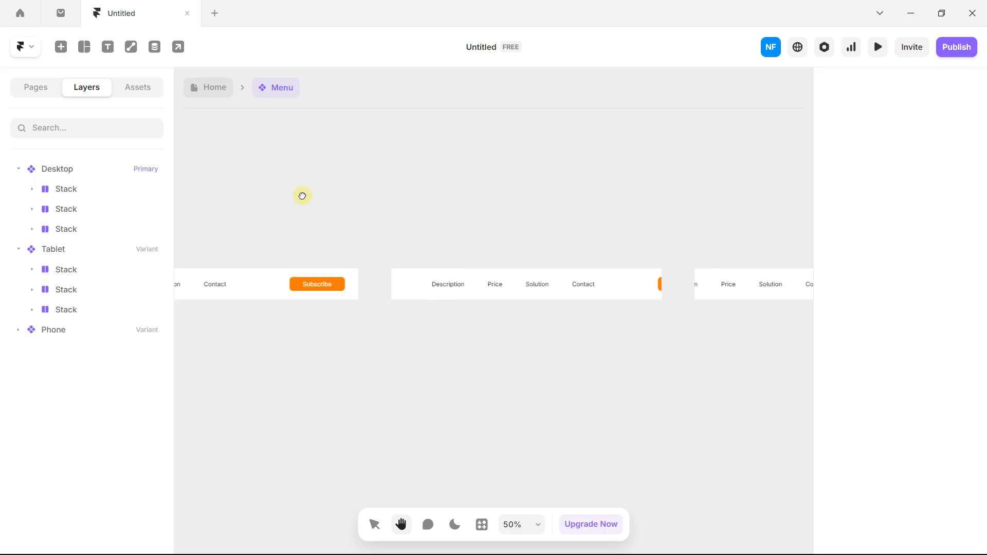
# Reduce the Menu component's Tablet variant gap to 23 and tighten the spacing between its navigation links.
pyautogui.scroll(2, 433, 225)
pyautogui.click(339, 267)
pyautogui.scroll(2, 464, 268)
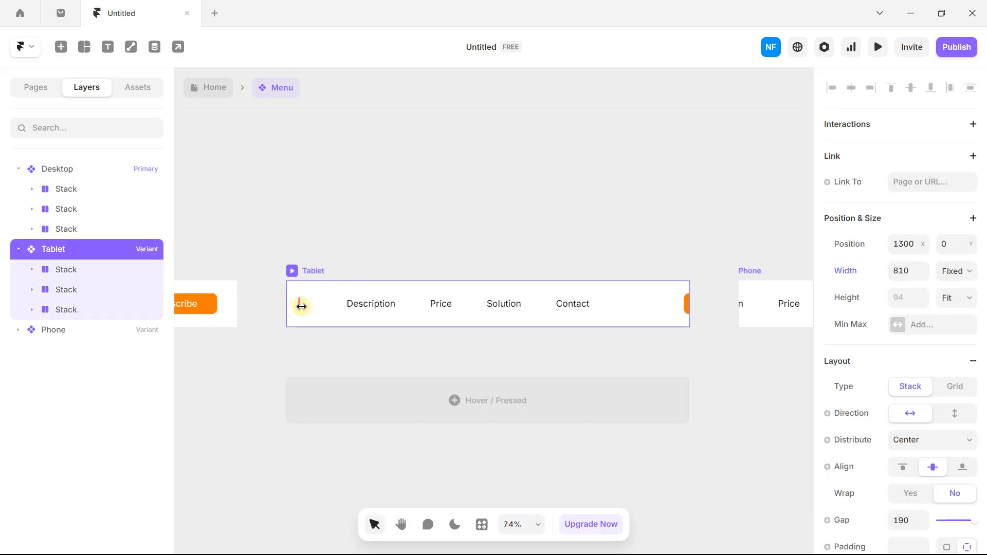
pyautogui.moveTo(301, 306); pyautogui.dragTo(213, 303)
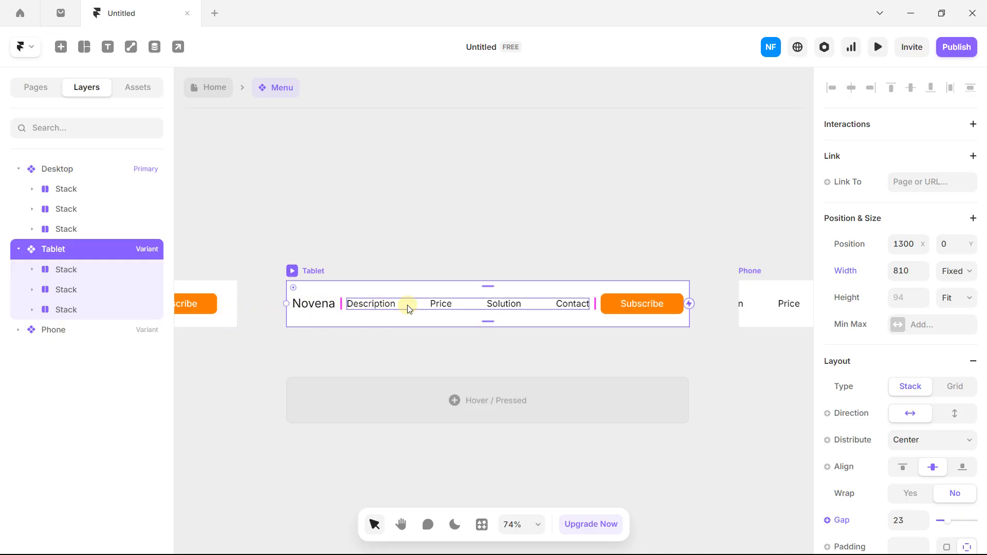
pyautogui.click(410, 309)
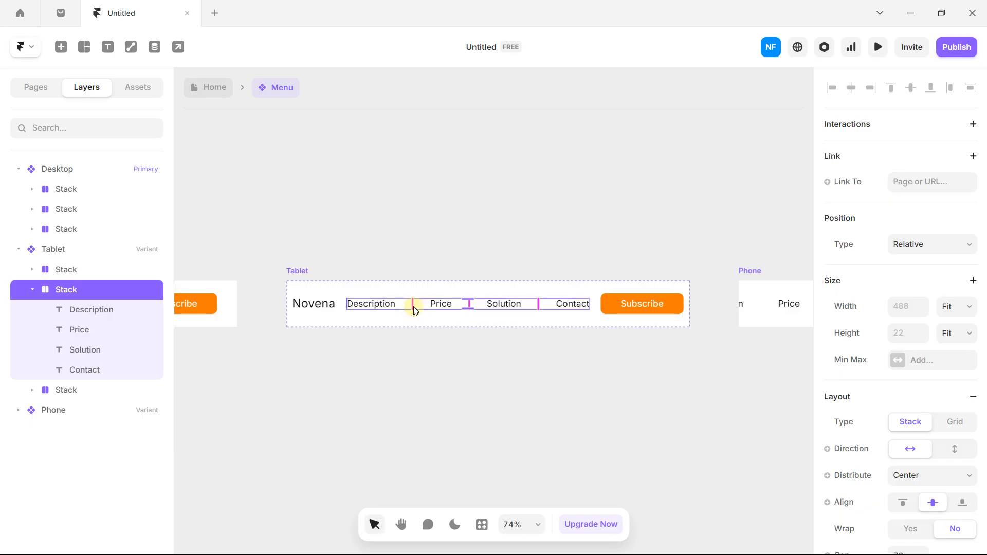
pyautogui.moveTo(414, 303); pyautogui.dragTo(397, 302)
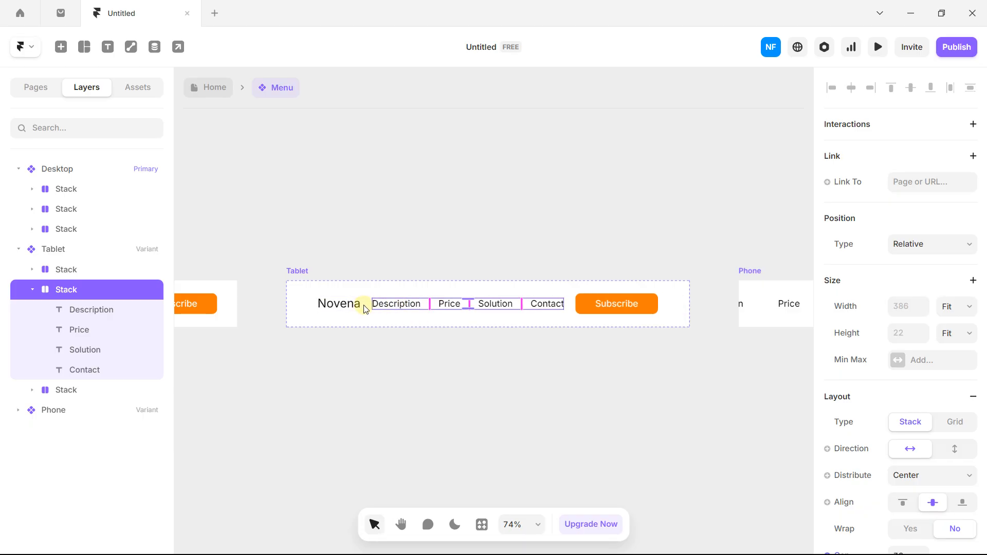
# Widen the spacing between the Tablet variant's logo, links and Subscribe button, setting the gap to 62.
pyautogui.click(309, 283)
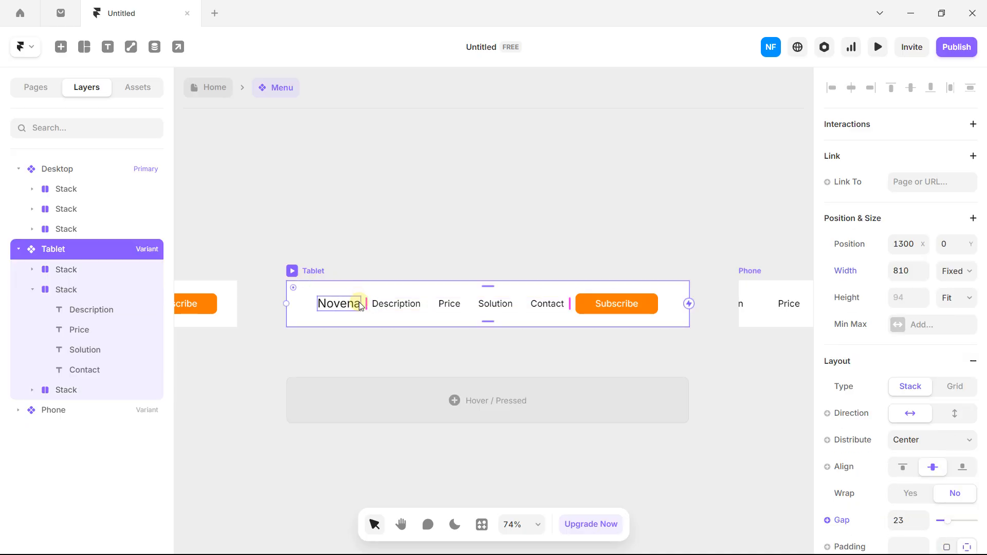
pyautogui.moveTo(363, 302); pyautogui.dragTo(386, 307)
pyautogui.scroll(-3, 922, 329)
pyautogui.click(913, 383)
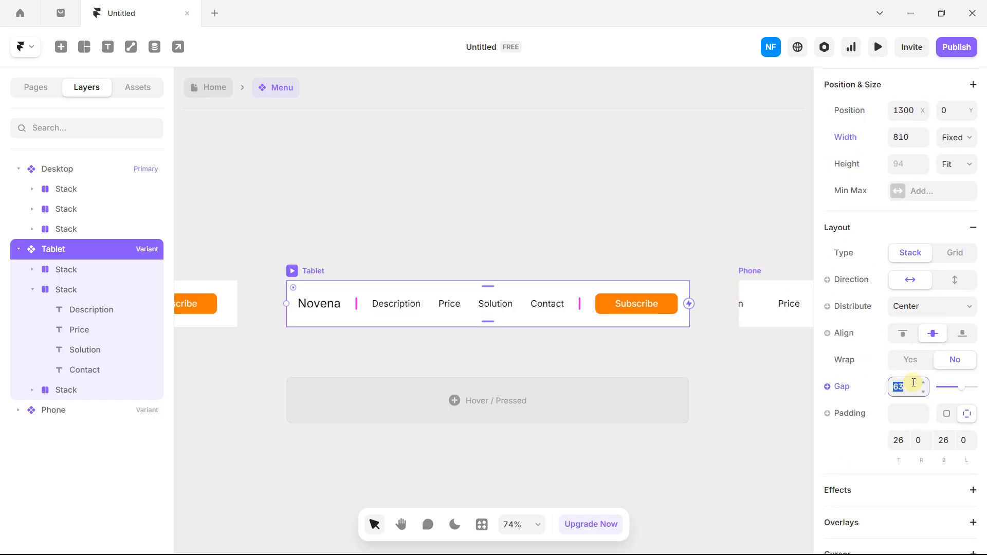
pyautogui.press('capslock')
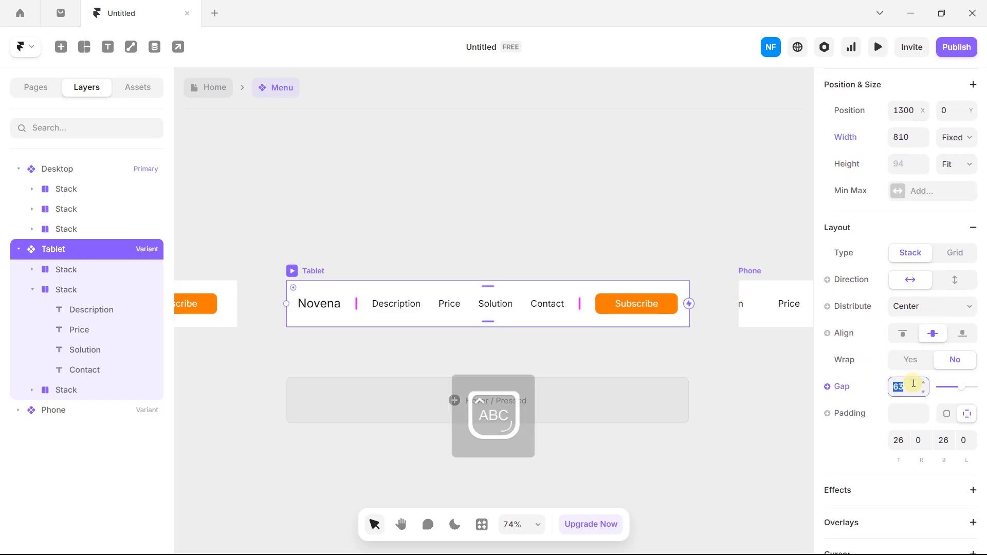
pyautogui.write('62')
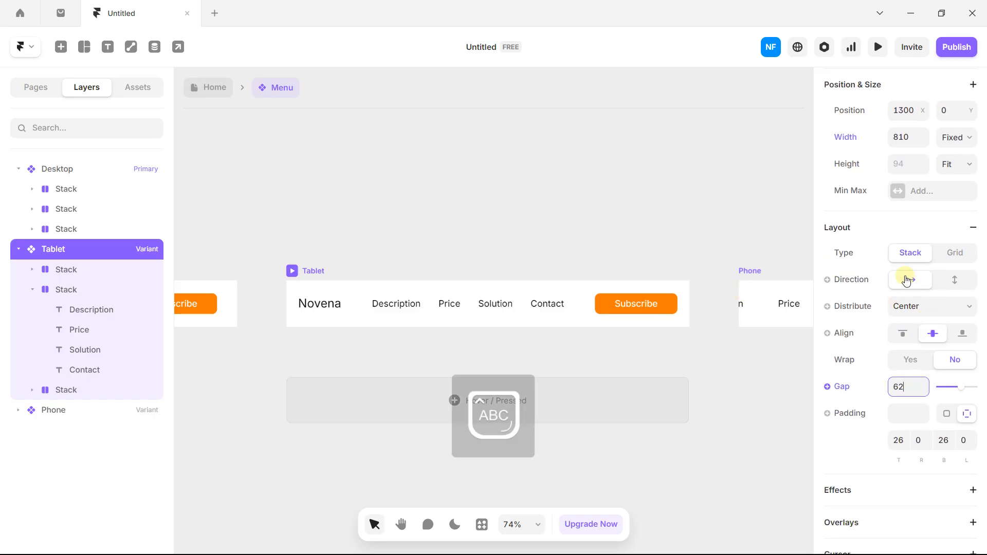
# Change the Phone variant's stack direction to vertical.
pyautogui.hscroll(6, 729, 202)
pyautogui.click(425, 266)
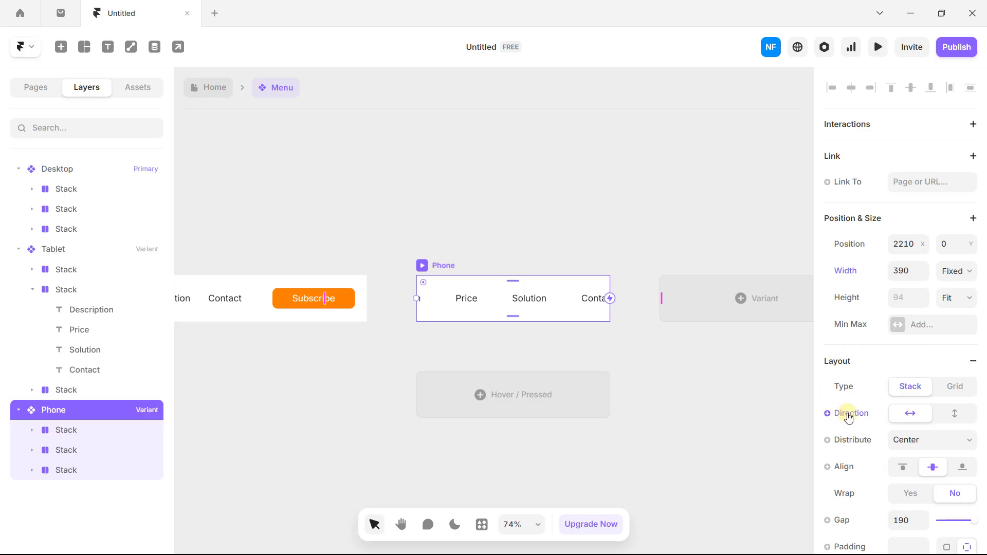
pyautogui.scroll(-1, 898, 409)
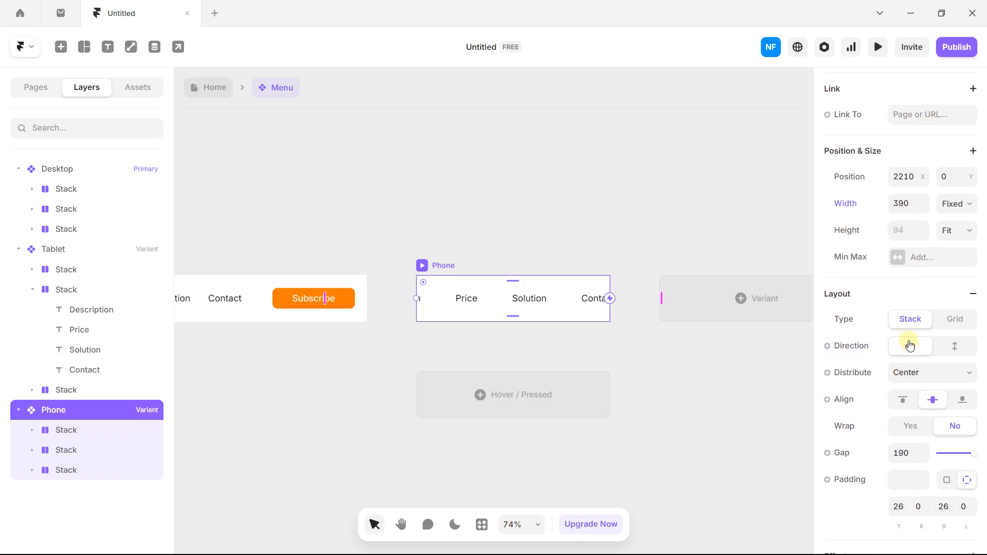
pyautogui.click(955, 345)
pyautogui.scroll(-3, 560, 322)
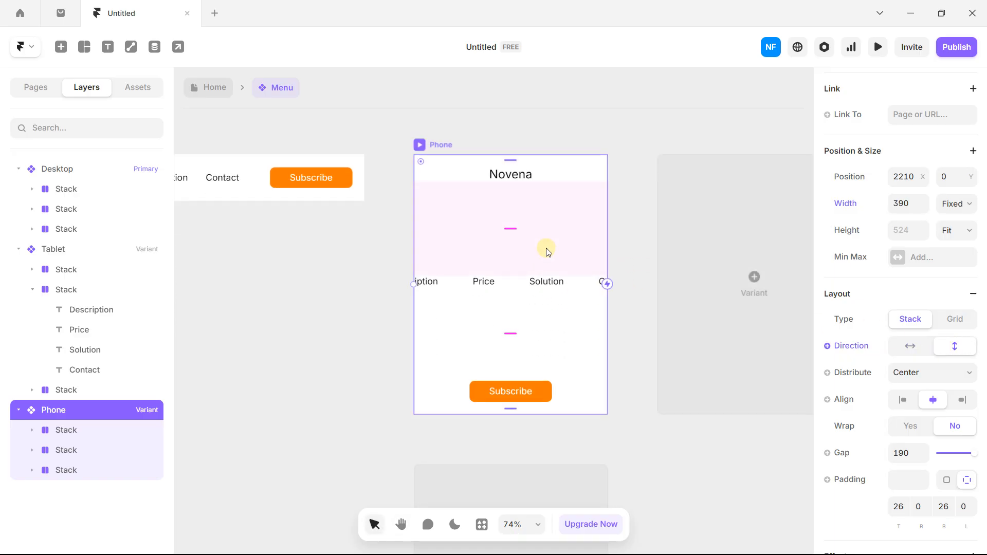
# Arrange the Phone variant's navigation link stack vertically.
pyautogui.click(510, 284)
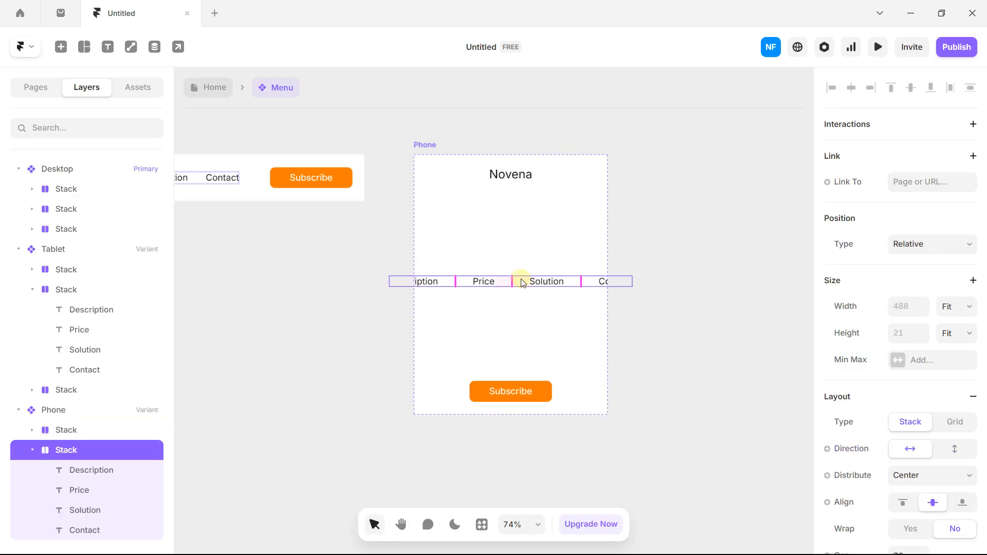
pyautogui.scroll(-1, 880, 279)
pyautogui.scroll(-2, 881, 279)
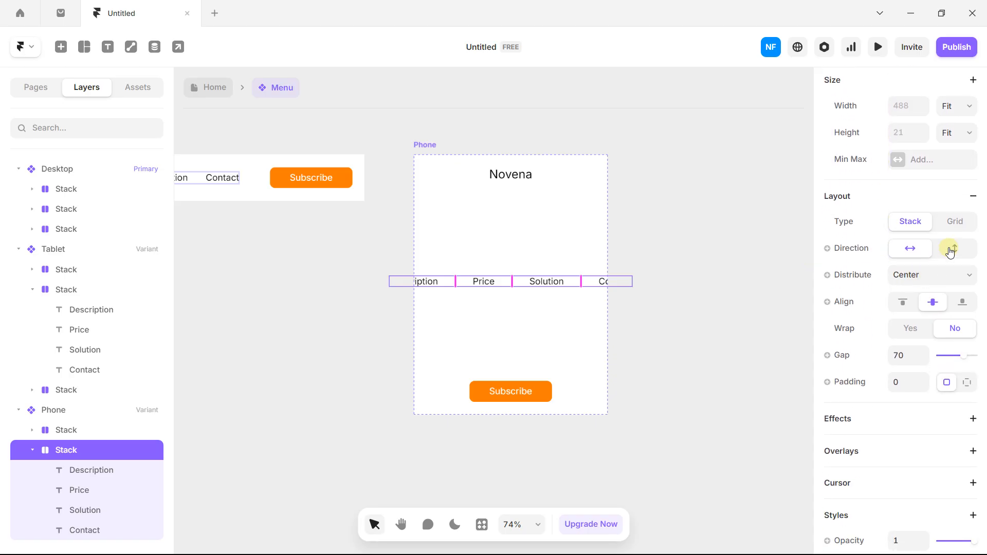
pyautogui.click(953, 249)
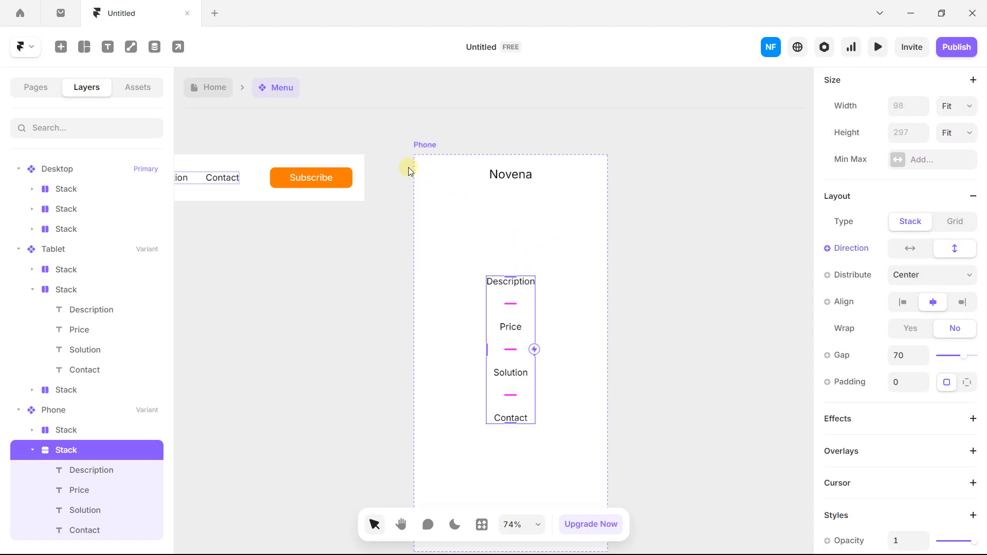
# Reduce the Phone variant's gap to 40 and the gap between its navigation links to 24.
pyautogui.click(418, 146)
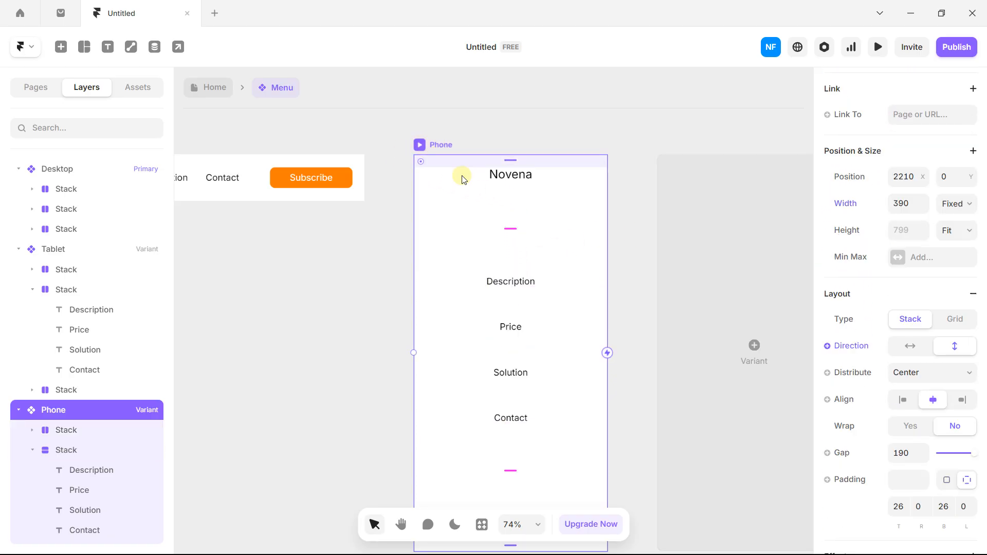
pyautogui.moveTo(509, 231); pyautogui.dragTo(512, 157)
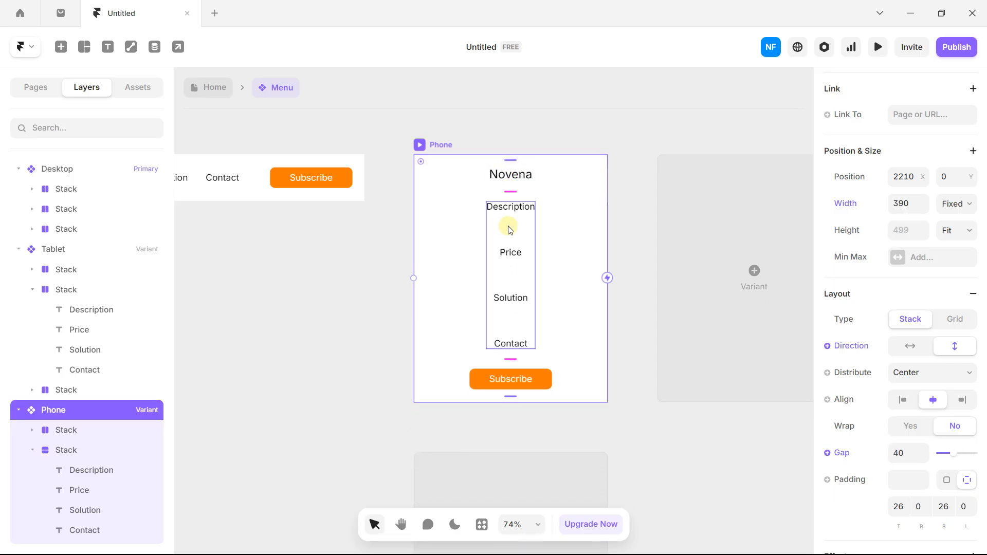
pyautogui.click(514, 232)
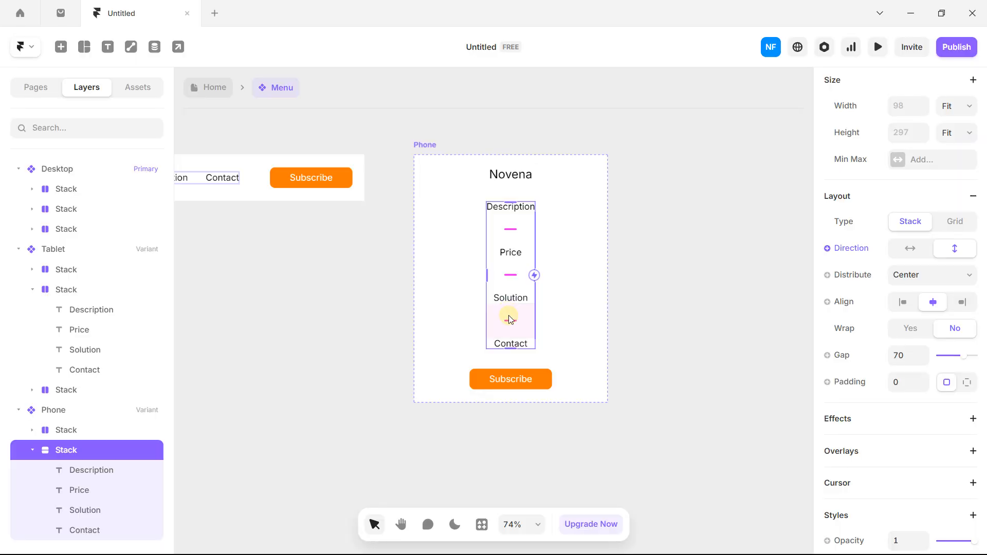
pyautogui.moveTo(509, 320); pyautogui.dragTo(509, 297)
# Set the gap between the Phone variant's logo, links and Subscribe button to 48.
pyautogui.click(436, 144)
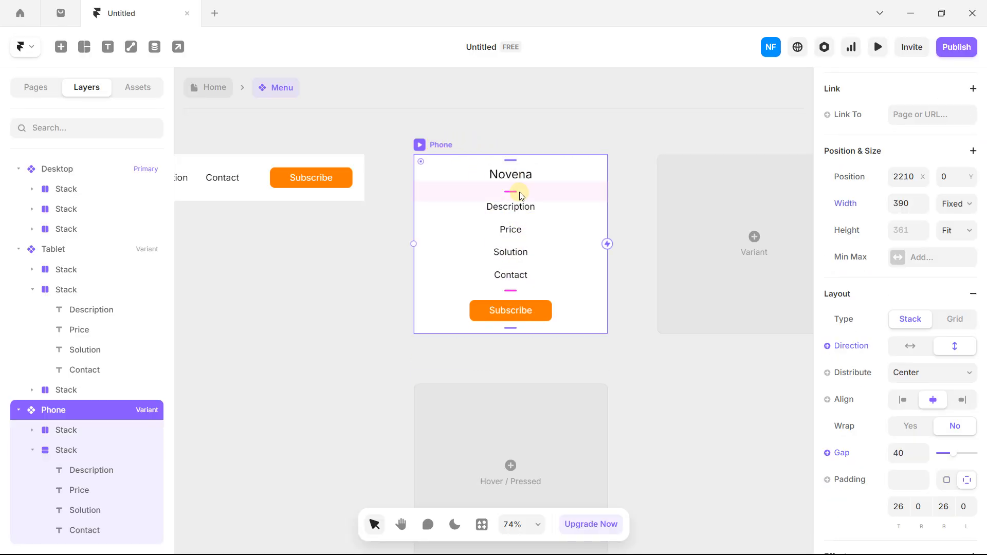
pyautogui.moveTo(513, 193); pyautogui.dragTo(513, 195)
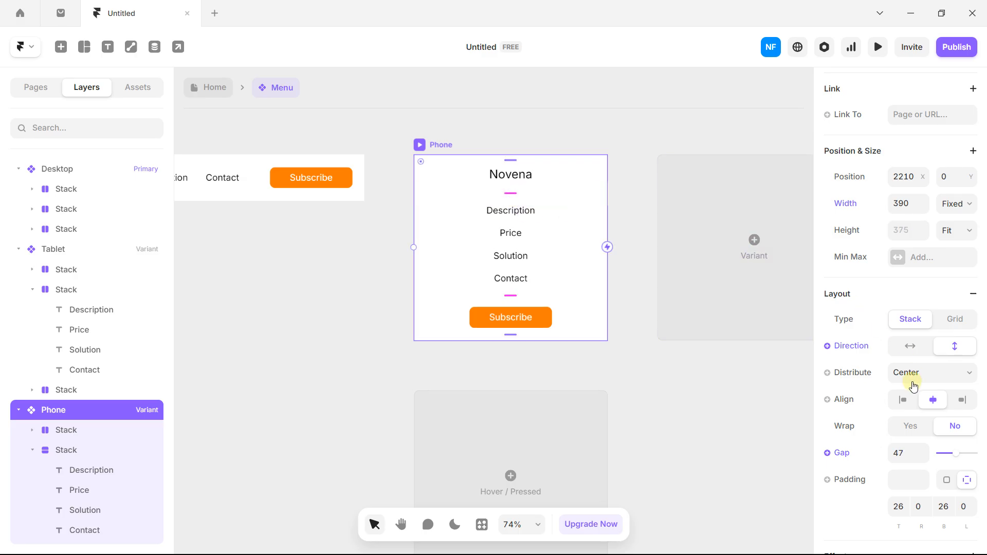
pyautogui.scroll(-1, 905, 383)
pyautogui.click(905, 386)
pyautogui.write('48')
pyautogui.press('Return')
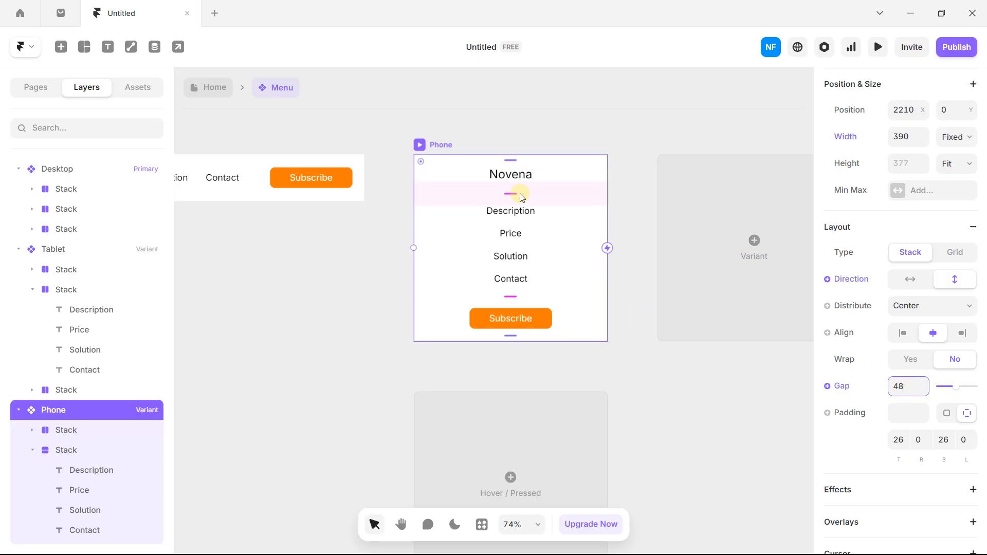
# Increase the gap between the Phone variant's navigation links to 28.
pyautogui.click(527, 234)
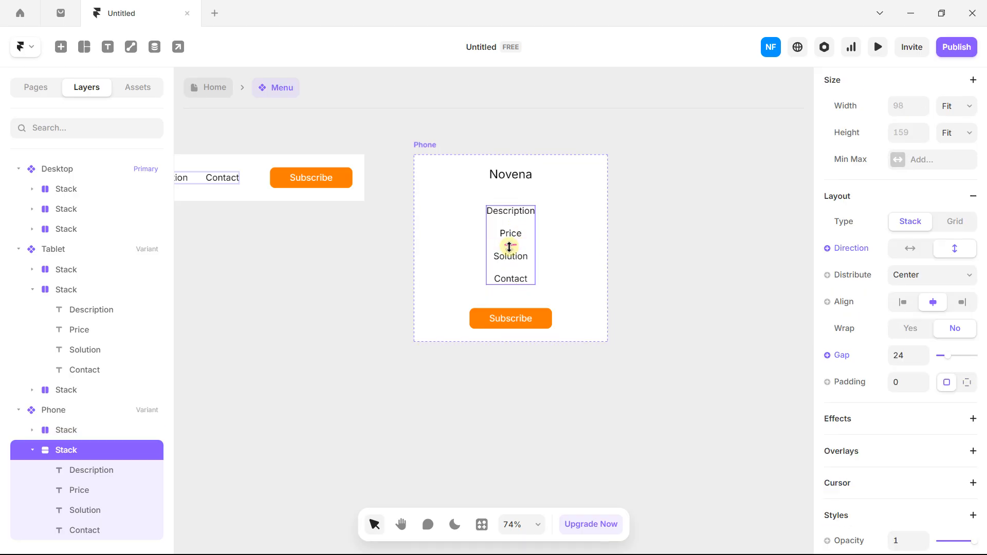
pyautogui.moveTo(509, 247); pyautogui.dragTo(509, 248)
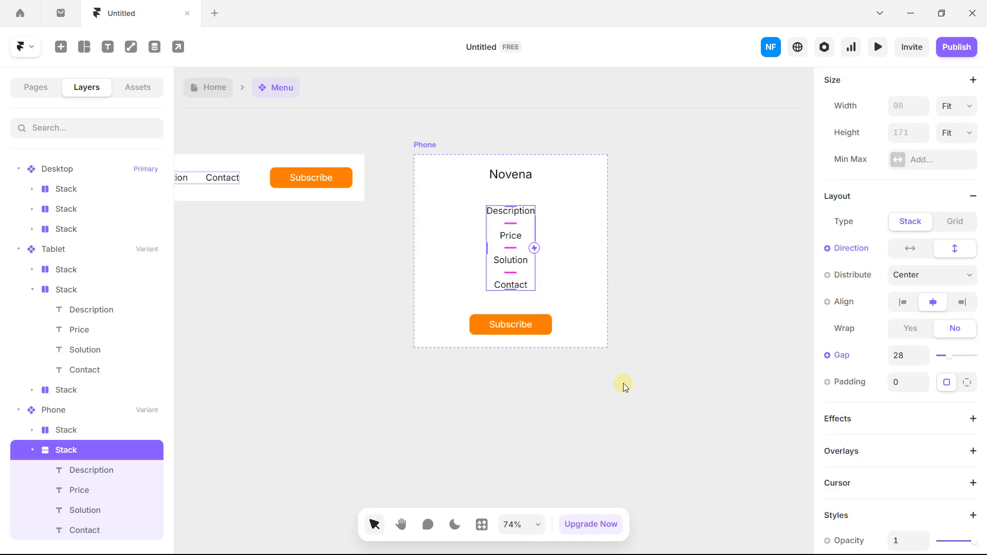
pyautogui.click(624, 366)
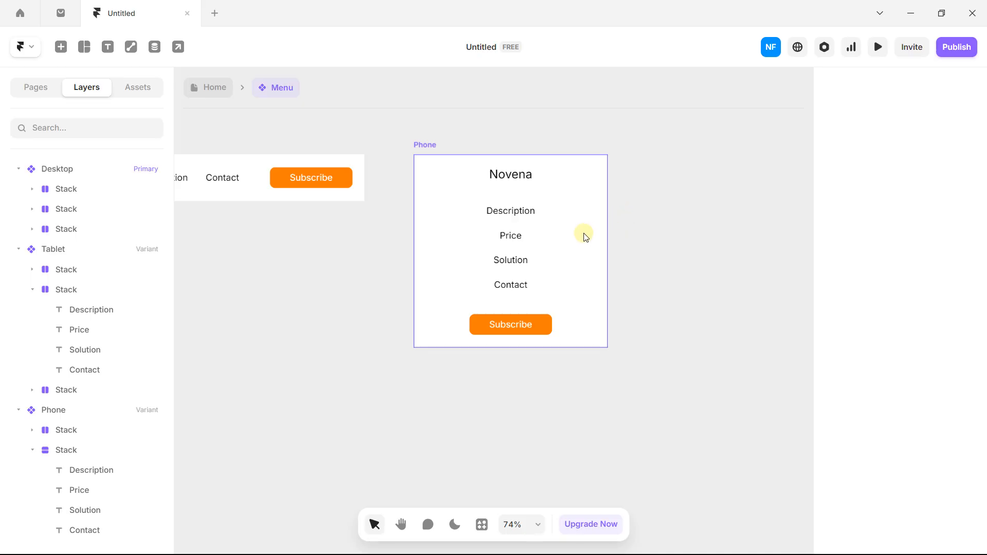
# Review the three Menu variants side by side and return to the Home page.
pyautogui.scroll(-5, 585, 235)
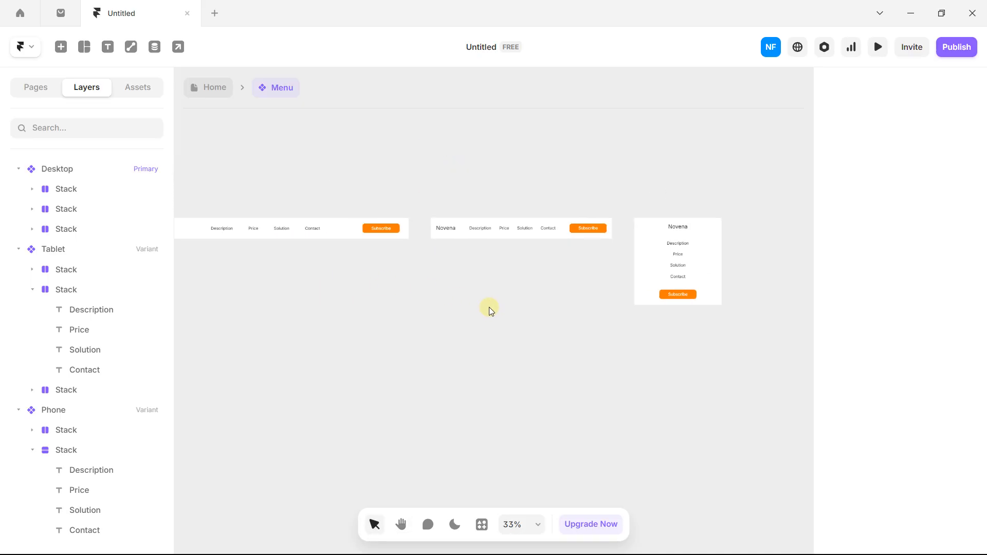
pyautogui.scroll(-2, 425, 150)
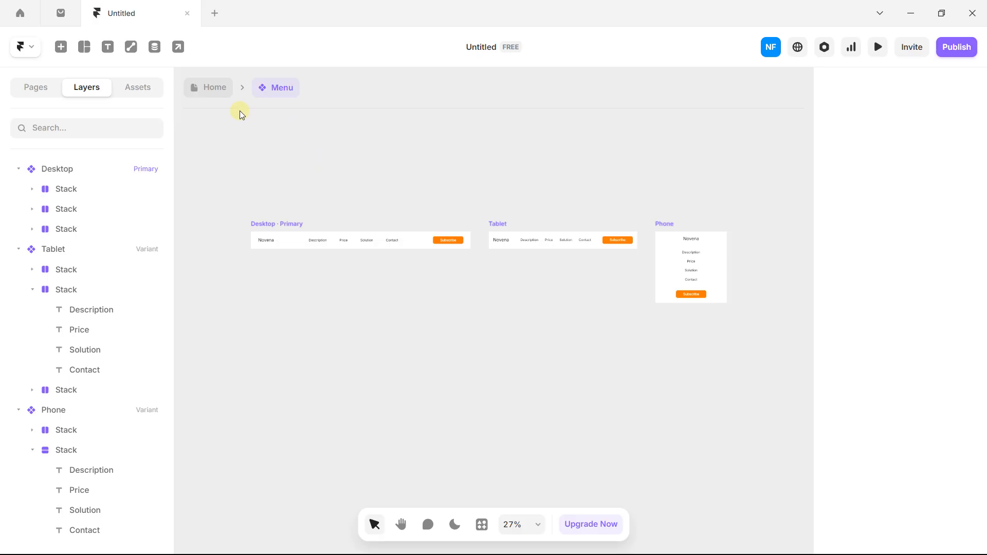
pyautogui.click(219, 94)
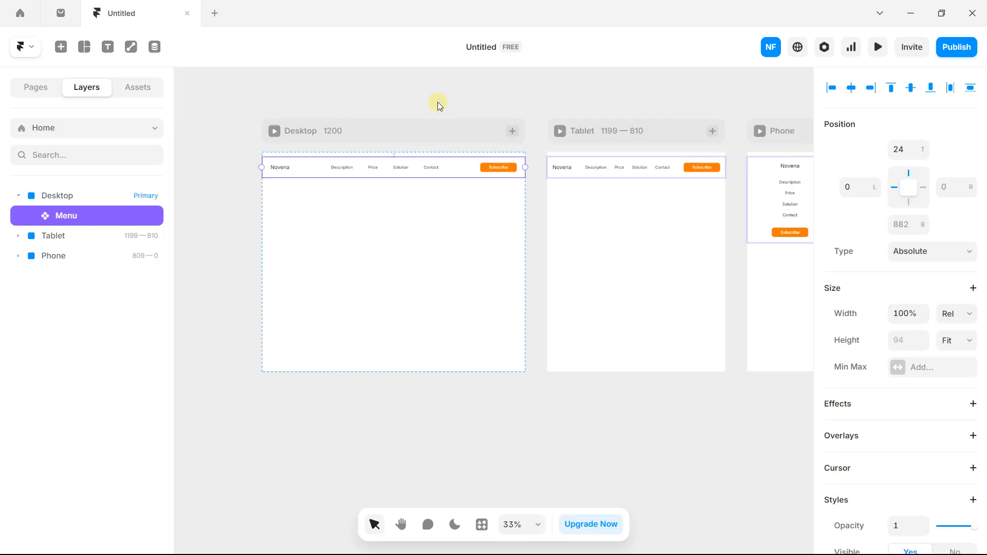
pyautogui.click(376, 95)
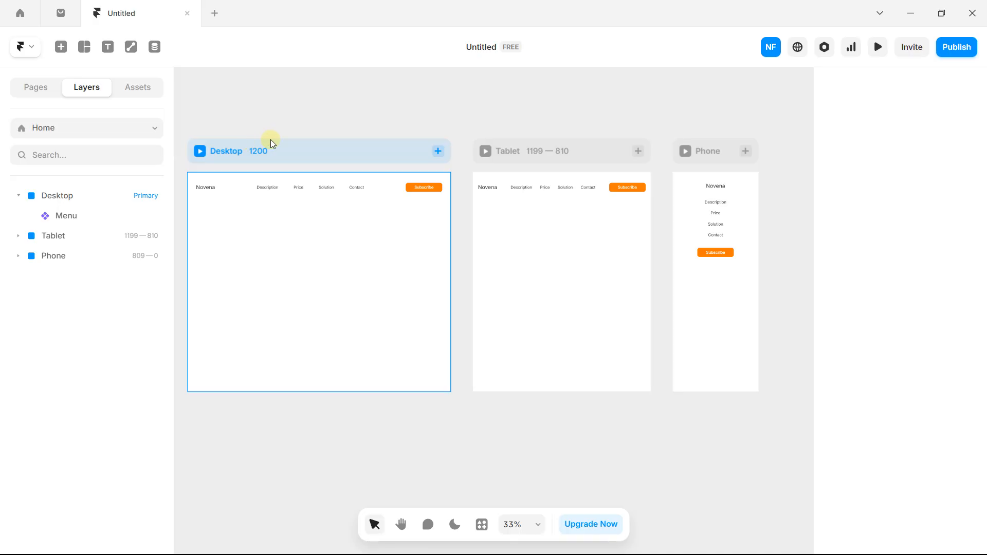
# Set the Desktop breakpoint's height to Fit Content.
pyautogui.click(256, 152)
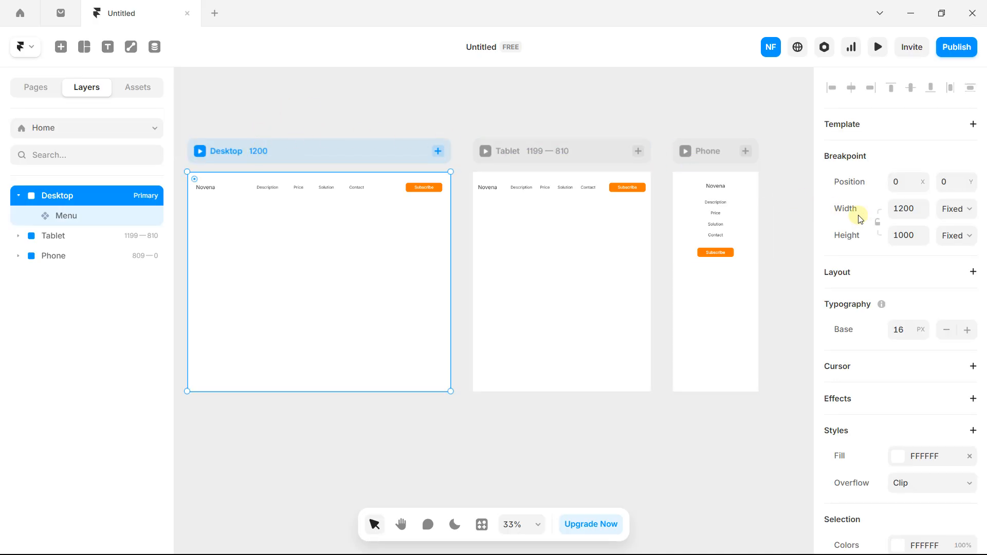
pyautogui.click(951, 242)
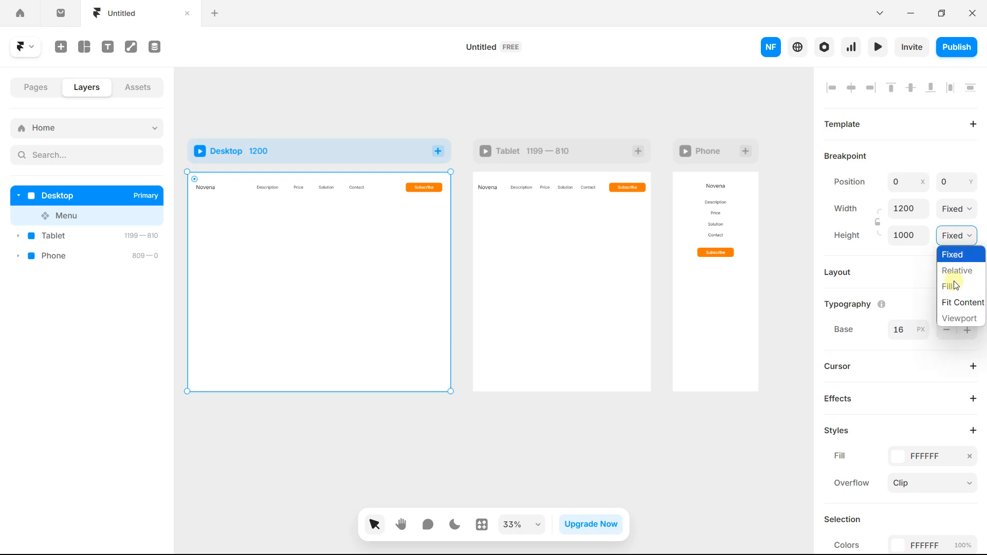
pyautogui.click(952, 303)
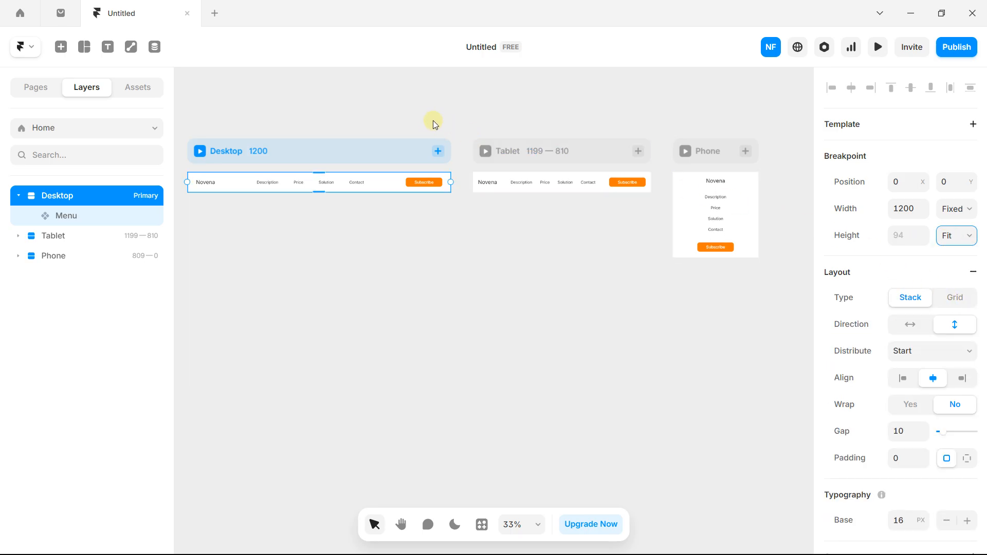
pyautogui.click(288, 113)
# Check the size and layout settings of the Desktop, Tablet and Phone breakpoints.
pyautogui.click(244, 155)
pyautogui.click(576, 149)
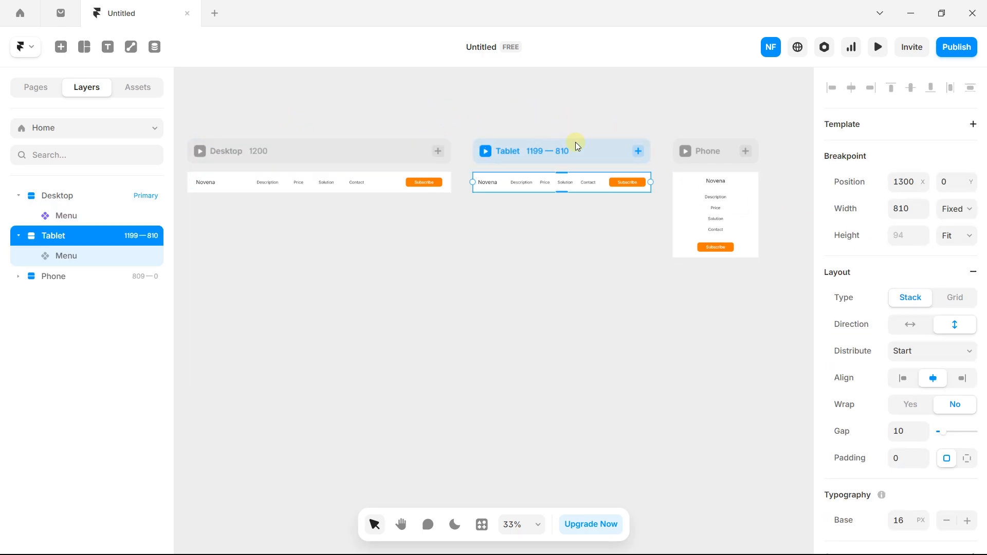
pyautogui.click(711, 154)
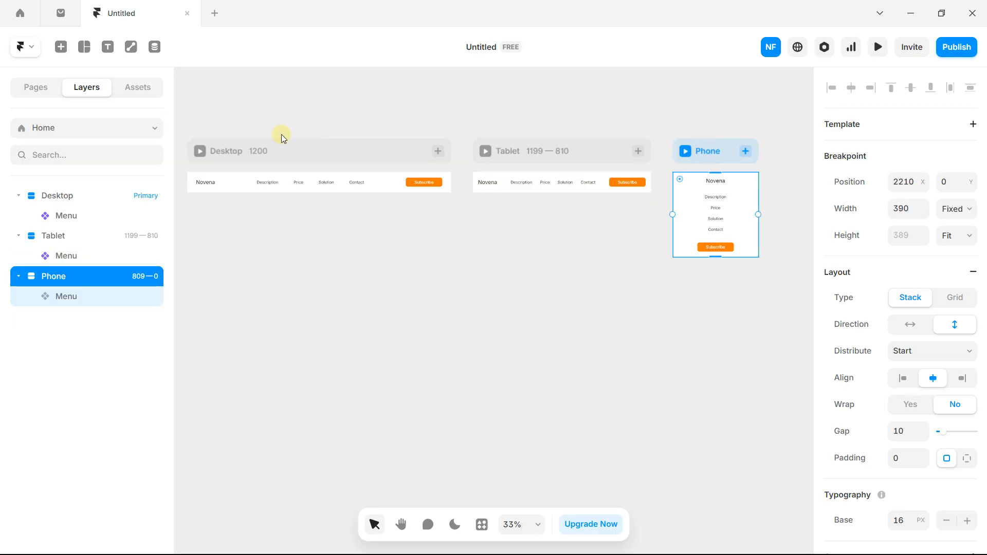
pyautogui.click(374, 113)
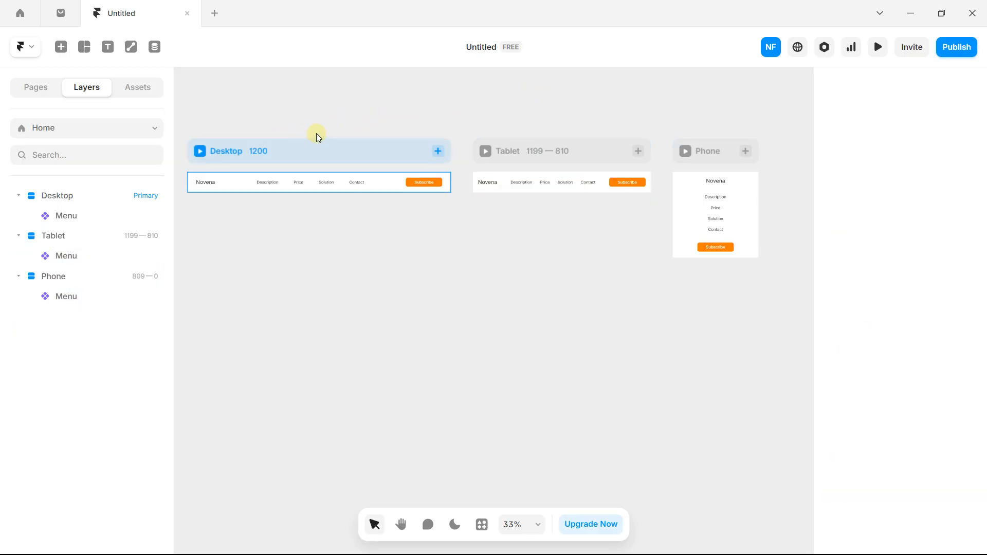
# Preview the Home page and resize the preview down to a 320 by 679 Phone view to check the menu's responsiveness.
pyautogui.click(876, 47)
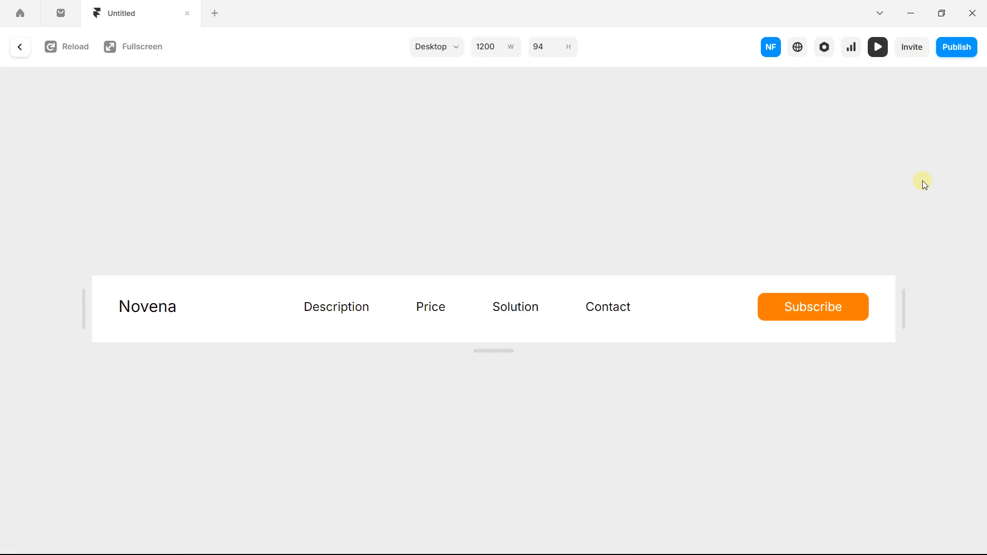
pyautogui.moveTo(906, 285); pyautogui.dragTo(525, 264)
pyautogui.scroll(-5, 524, 298)
pyautogui.scroll(2, 524, 297)
pyautogui.moveTo(504, 350); pyautogui.dragTo(551, 544)
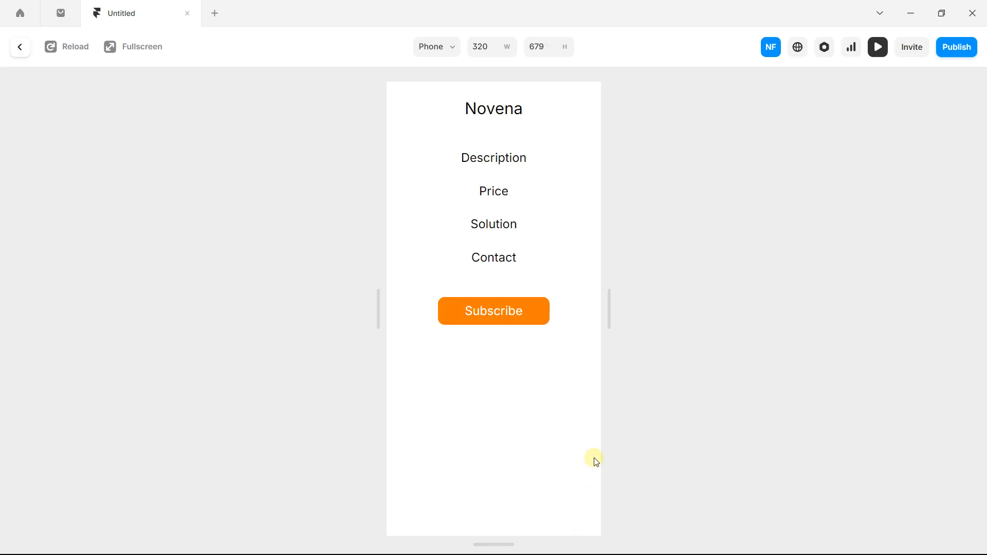
# Widen the preview to the 1425 by 679 Desktop view and return to the canvas.
pyautogui.moveTo(609, 295); pyautogui.dragTo(982, 276)
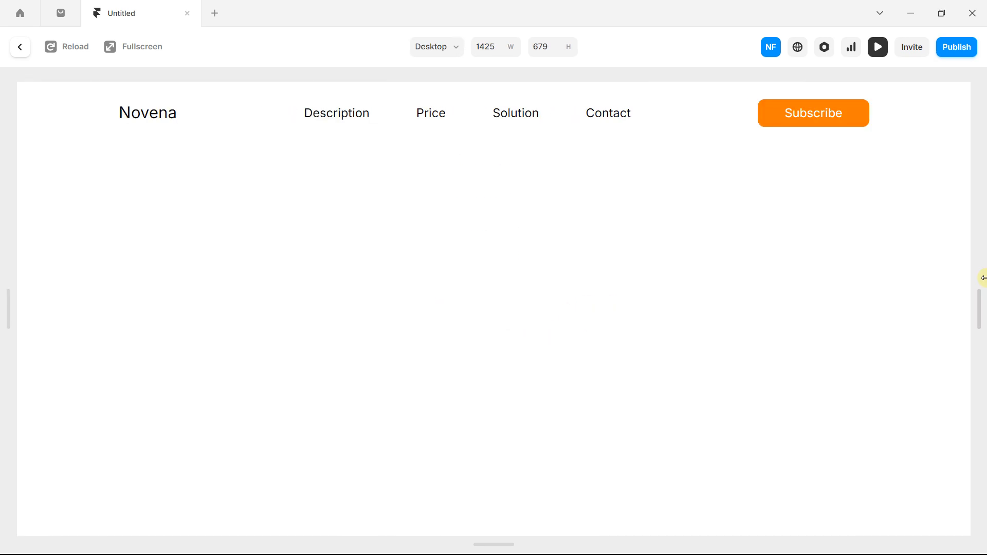
pyautogui.click(18, 48)
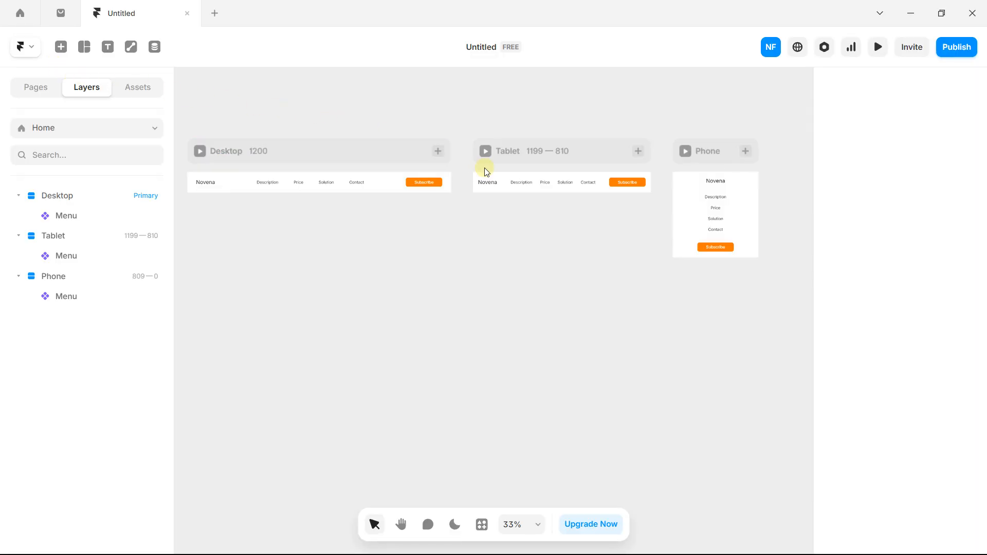
# Try a base typography size of 18 px on the Desktop breakpoint and set it back to 16 px.
pyautogui.click(255, 156)
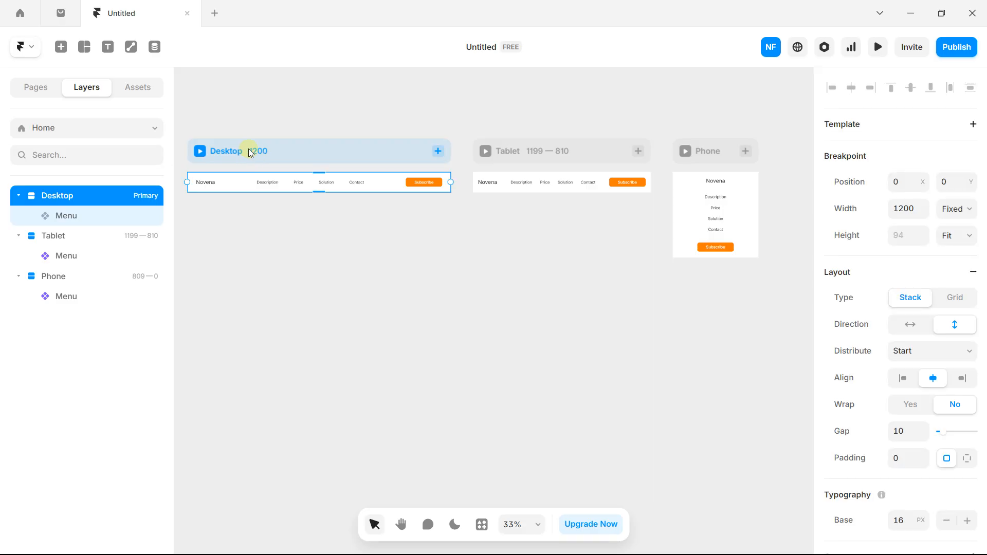
pyautogui.scroll(-3, 939, 256)
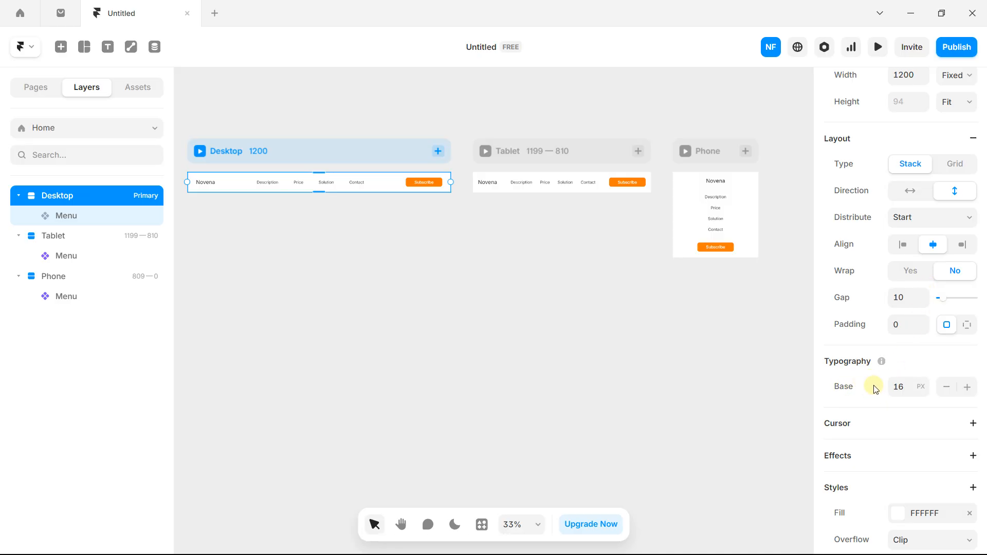
pyautogui.scroll(5, 336, 192)
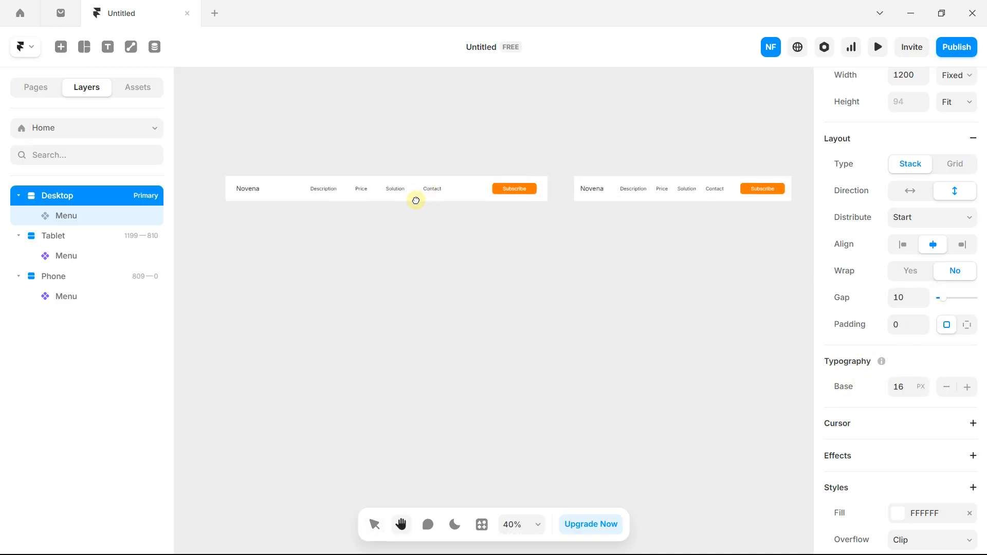
pyautogui.click(923, 387)
pyautogui.click(923, 387)
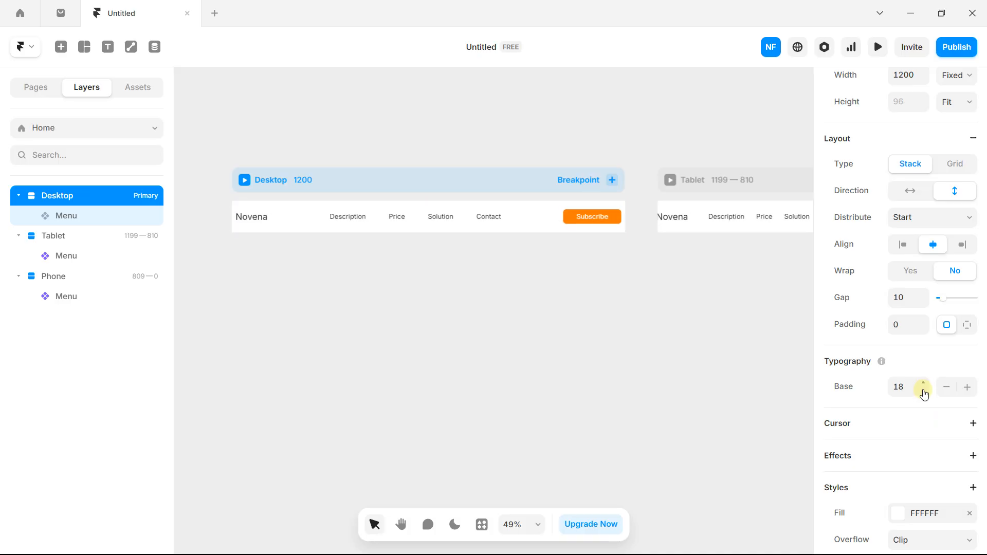
pyautogui.click(924, 397)
pyautogui.click(923, 397)
# Set the Tablet breakpoint's base typography size to 14 px.
pyautogui.moveTo(656, 264); pyautogui.dragTo(286, 300)
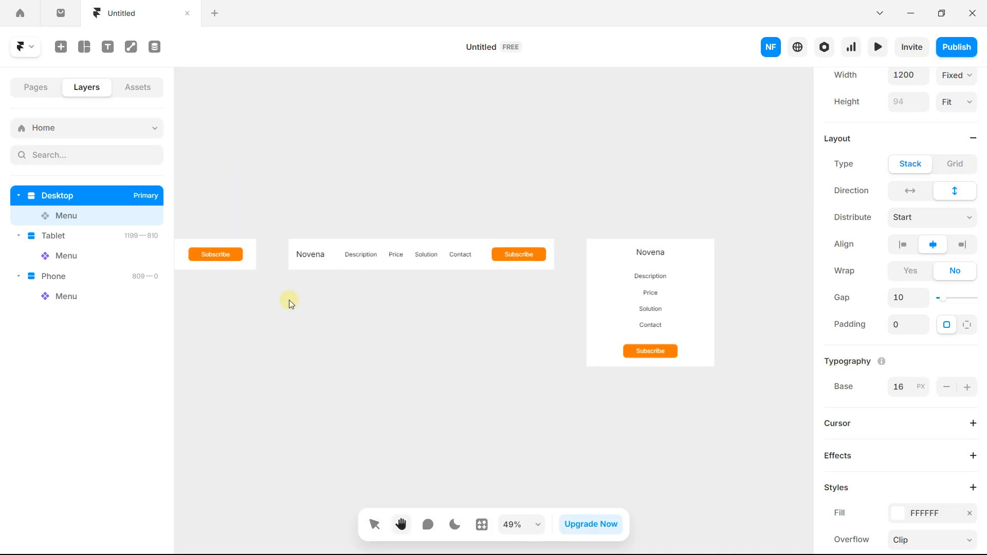
pyautogui.click(325, 221)
pyautogui.scroll(-3, 910, 308)
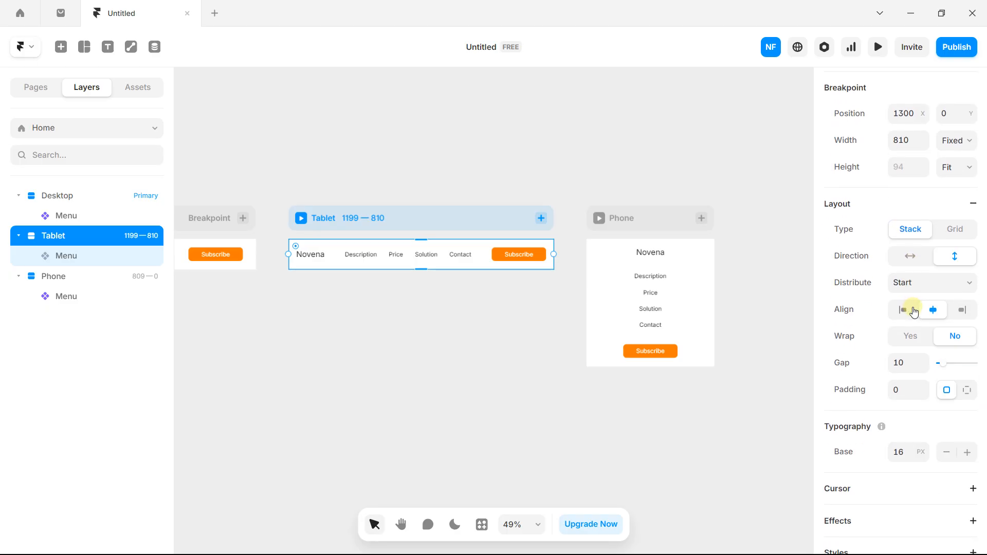
pyautogui.click(924, 392)
pyautogui.click(923, 395)
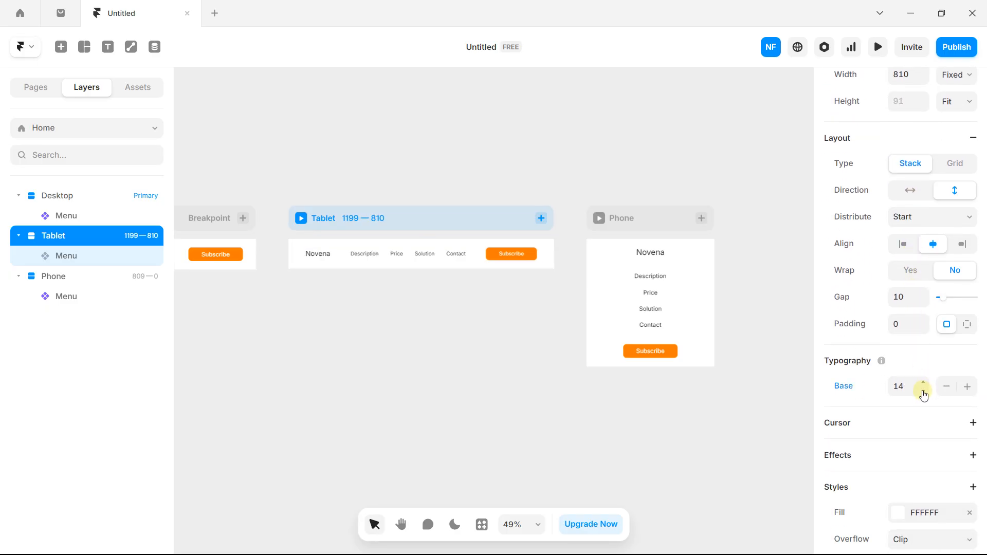
# Set the Phone breakpoint's base typography size to 12 px and deselect the breakpoint.
pyautogui.click(652, 215)
pyautogui.scroll(-1, 918, 367)
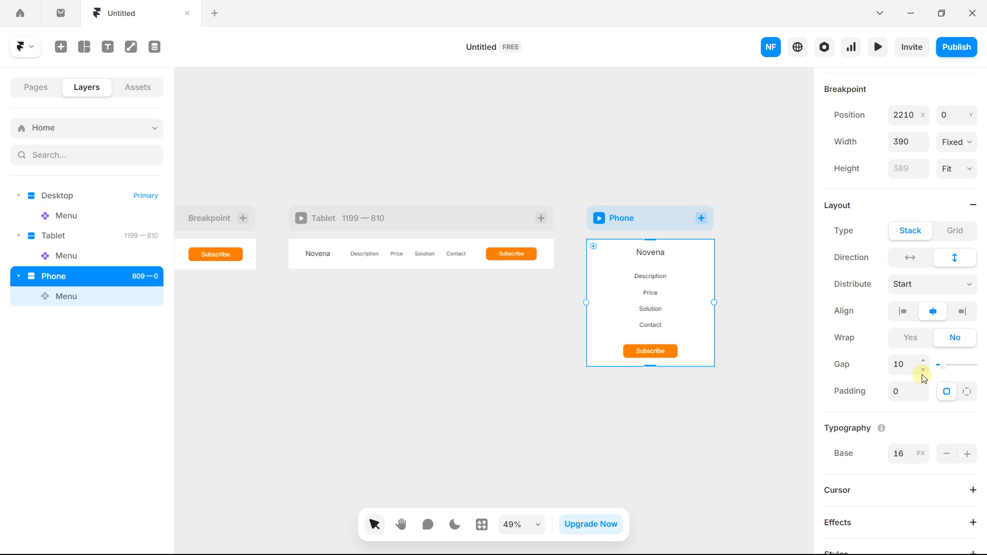
pyautogui.click(924, 459)
pyautogui.click(924, 460)
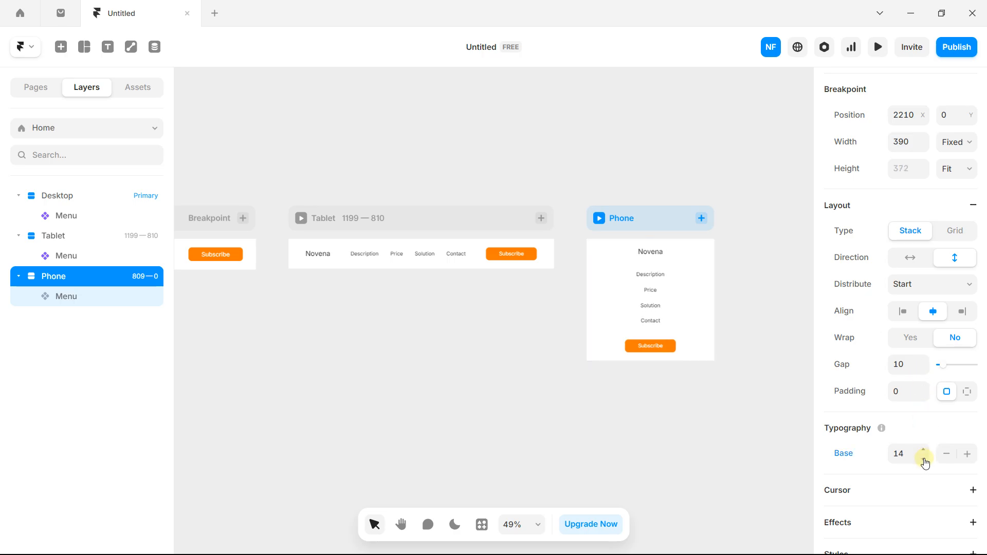
pyautogui.click(924, 461)
pyautogui.click(925, 461)
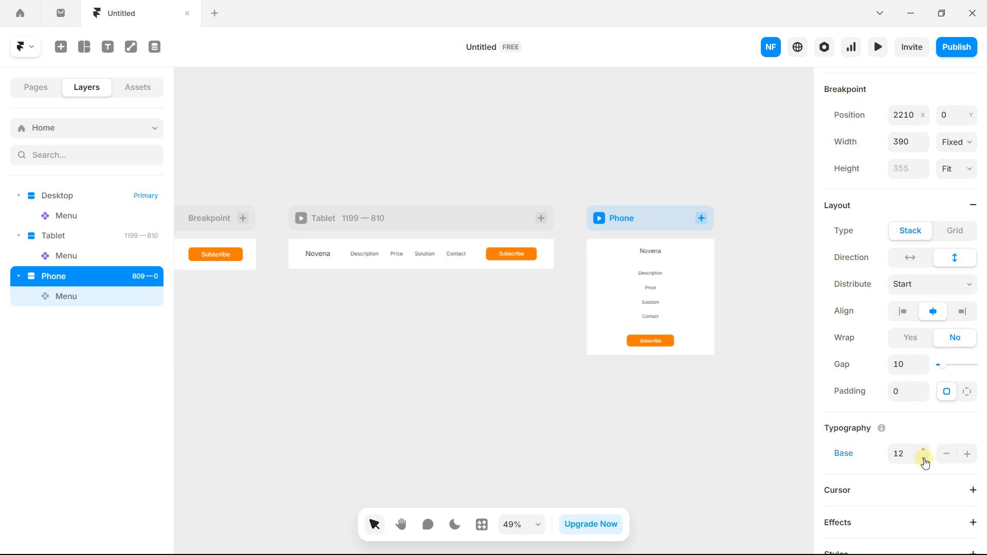
pyautogui.click(728, 265)
# Preview the Home page from 320 px Phone width up to 1425 px Desktop width at 679 px height, and return to the canvas.
pyautogui.scroll(-3, 642, 151)
pyautogui.moveTo(533, 136); pyautogui.dragTo(637, 154)
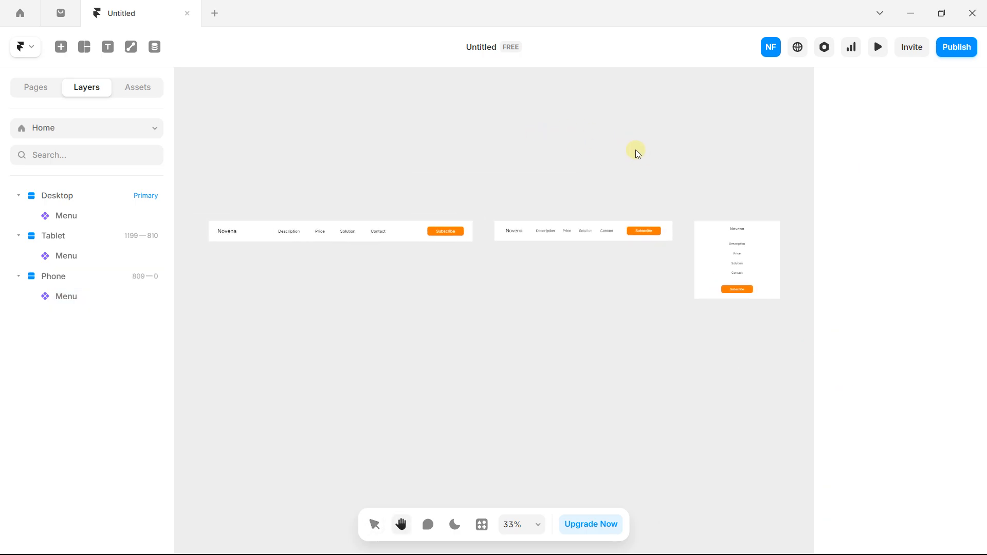
pyautogui.click(878, 47)
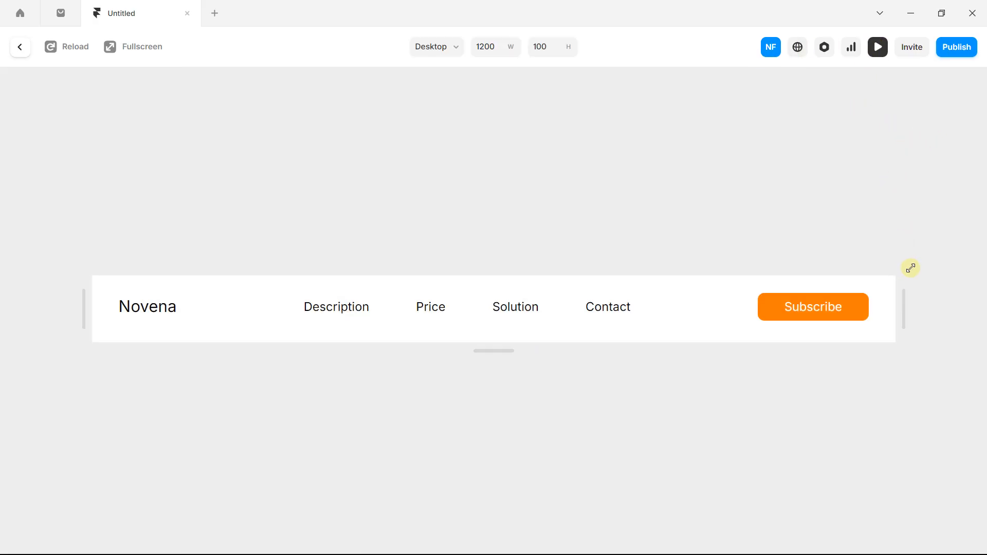
pyautogui.moveTo(905, 282); pyautogui.dragTo(546, 279)
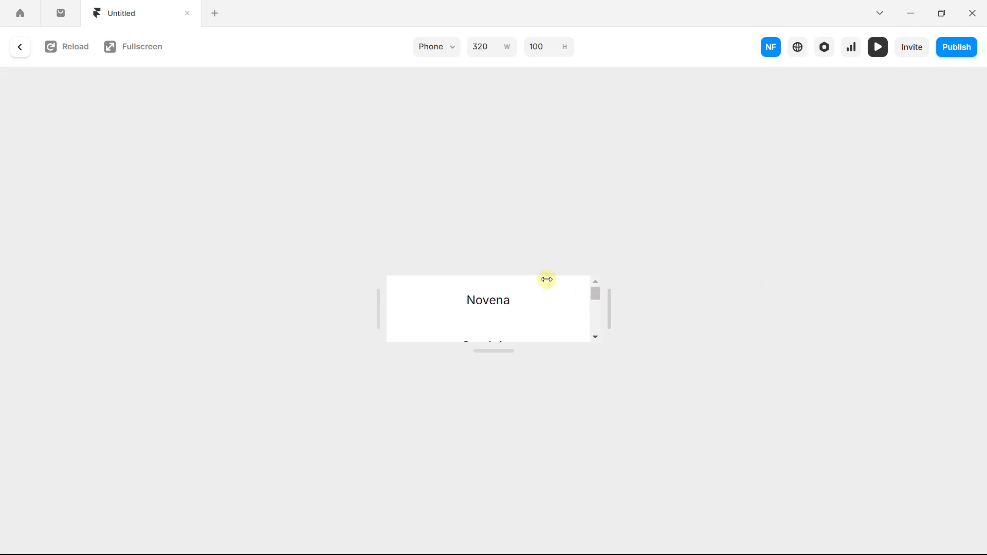
pyautogui.moveTo(560, 346); pyautogui.dragTo(571, 549)
pyautogui.moveTo(609, 293); pyautogui.dragTo(722, 282)
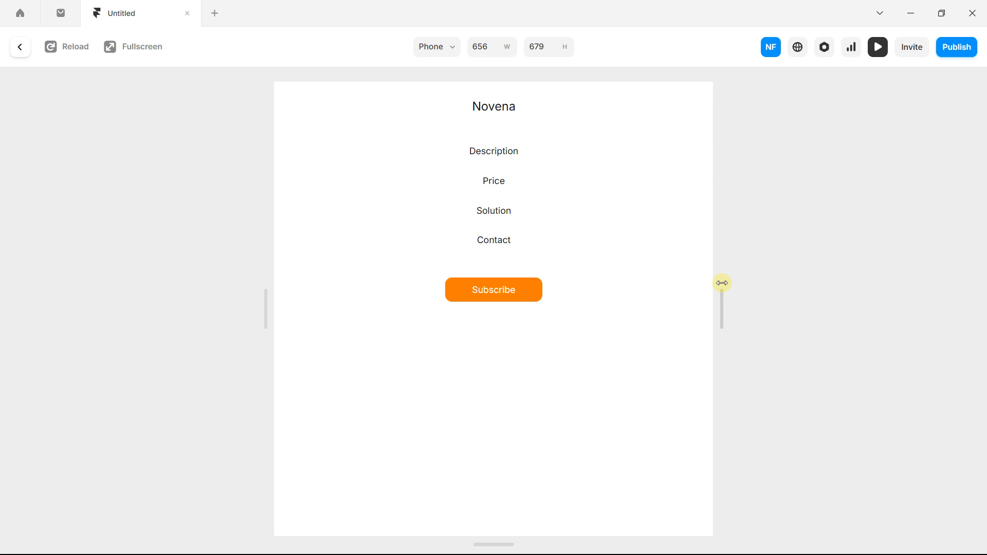
pyautogui.moveTo(722, 283); pyautogui.dragTo(980, 253)
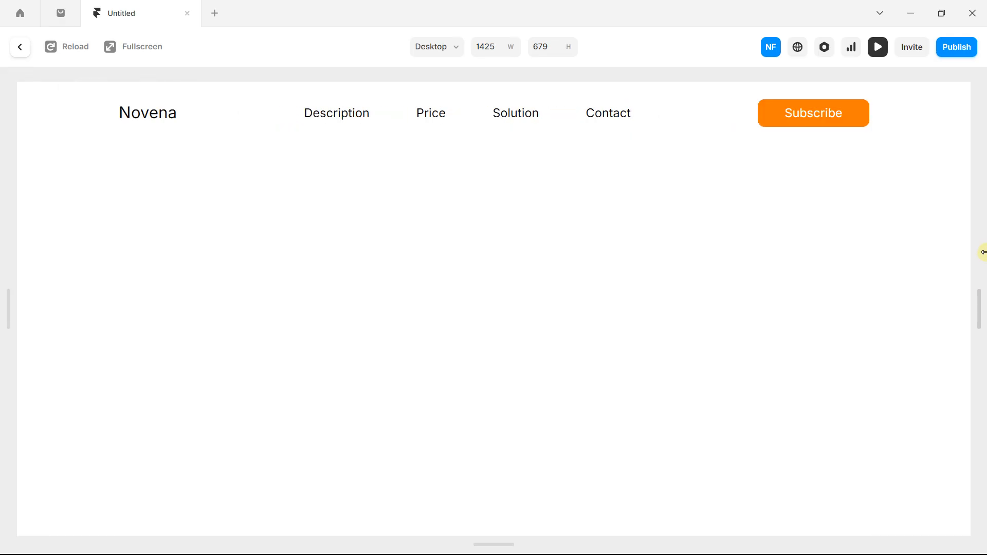
pyautogui.click(20, 49)
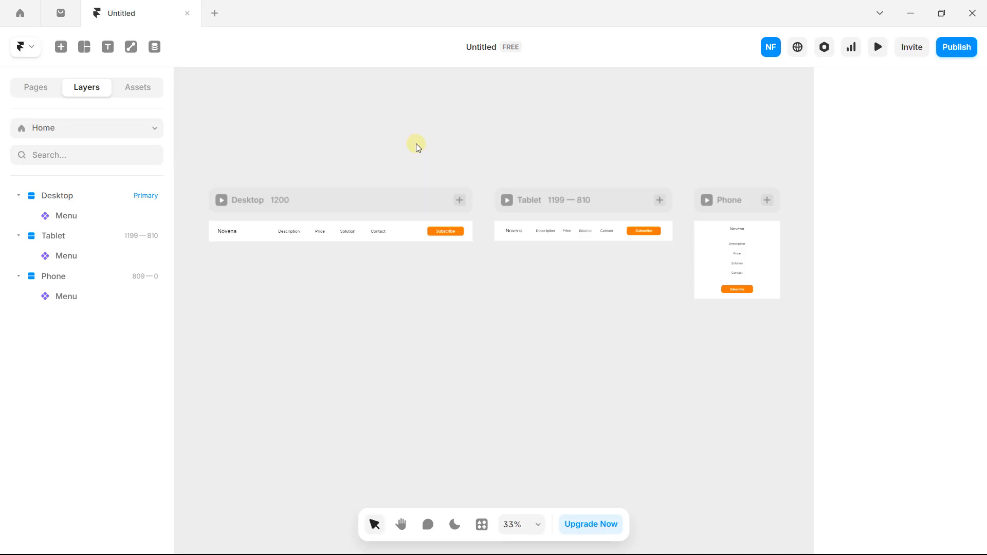
pyautogui.press('capslock')
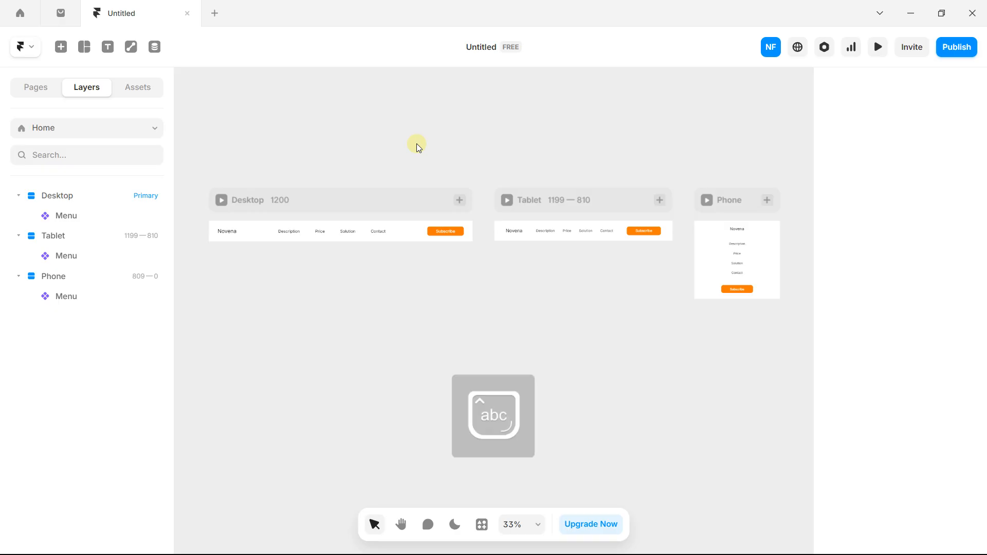
pyautogui.scroll(-2, 419, 141)
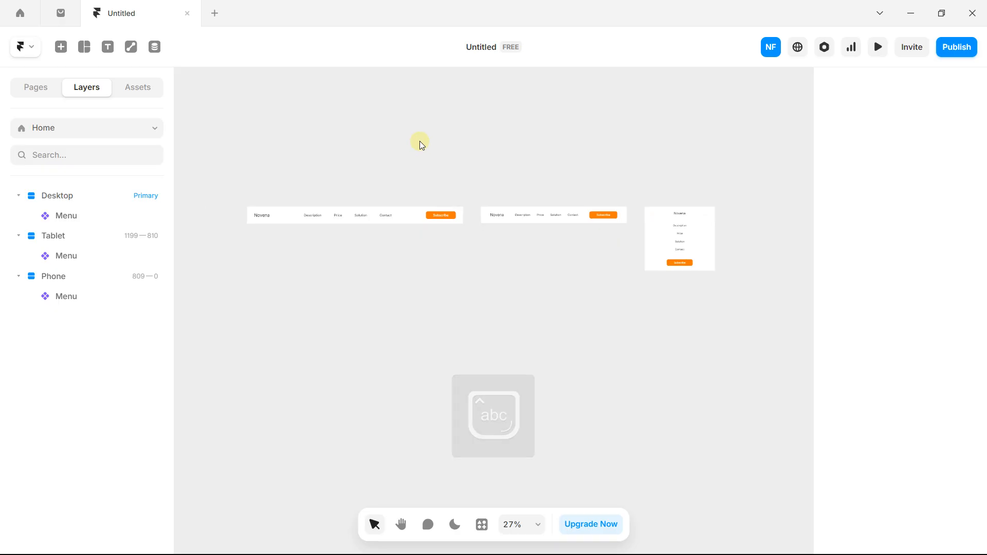
pyautogui.scroll(2, 323, 193)
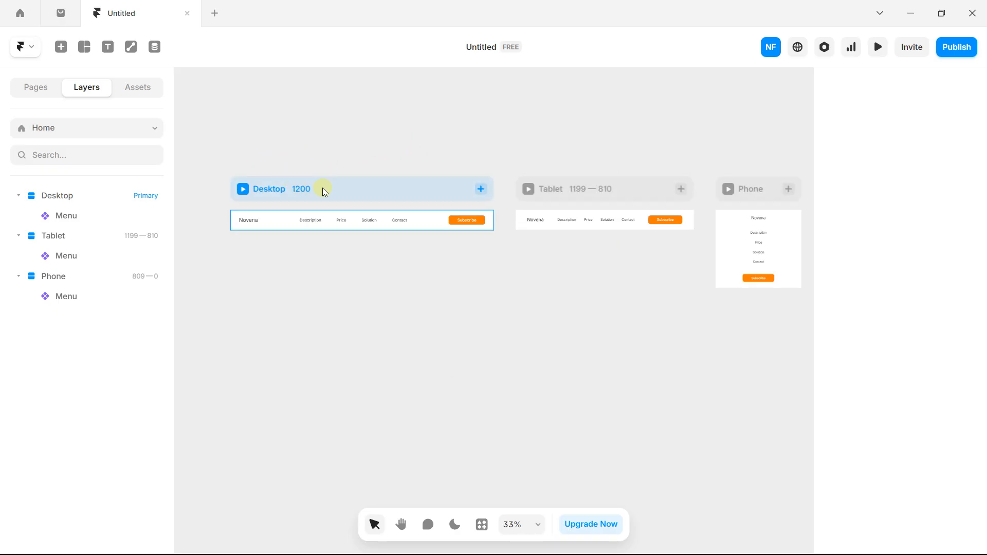
# Compare the base typography sizes of the Desktop, Tablet and Phone breakpoints.
pyautogui.click(573, 190)
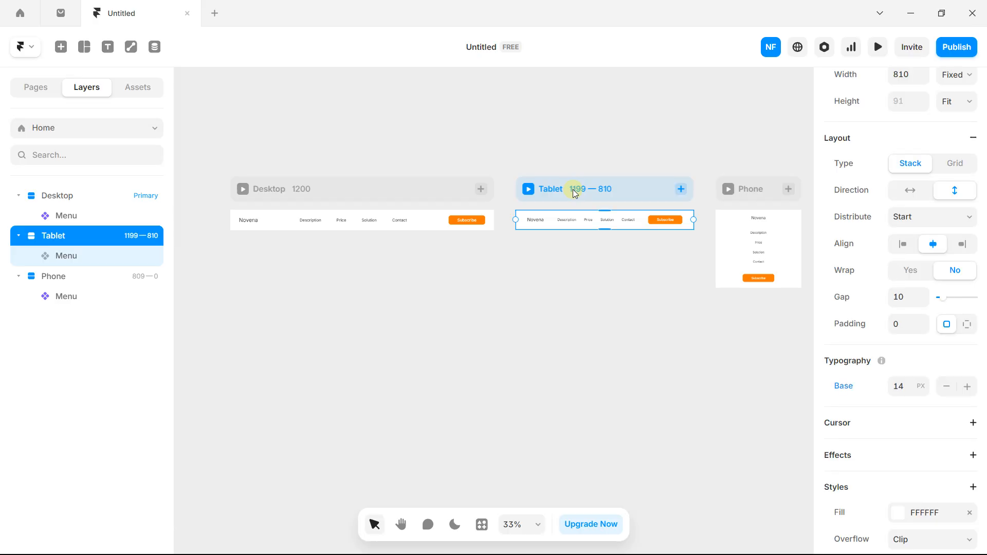
pyautogui.click(325, 187)
pyautogui.click(562, 189)
pyautogui.click(349, 190)
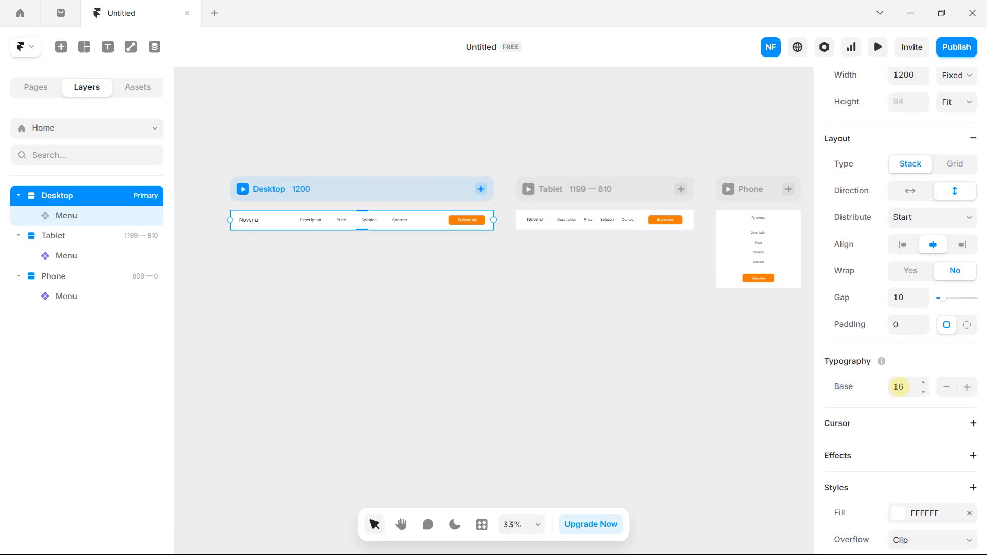
pyautogui.click(576, 187)
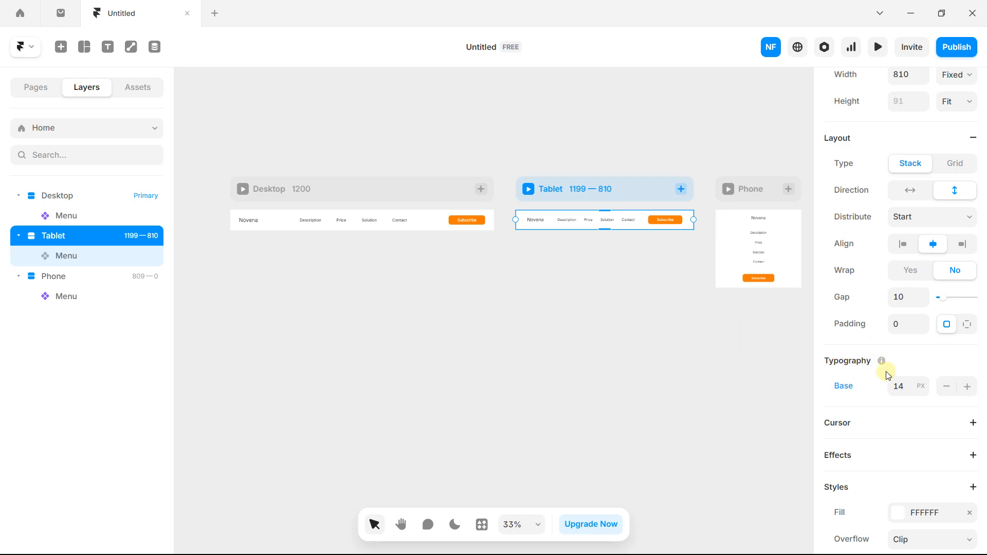
pyautogui.click(759, 195)
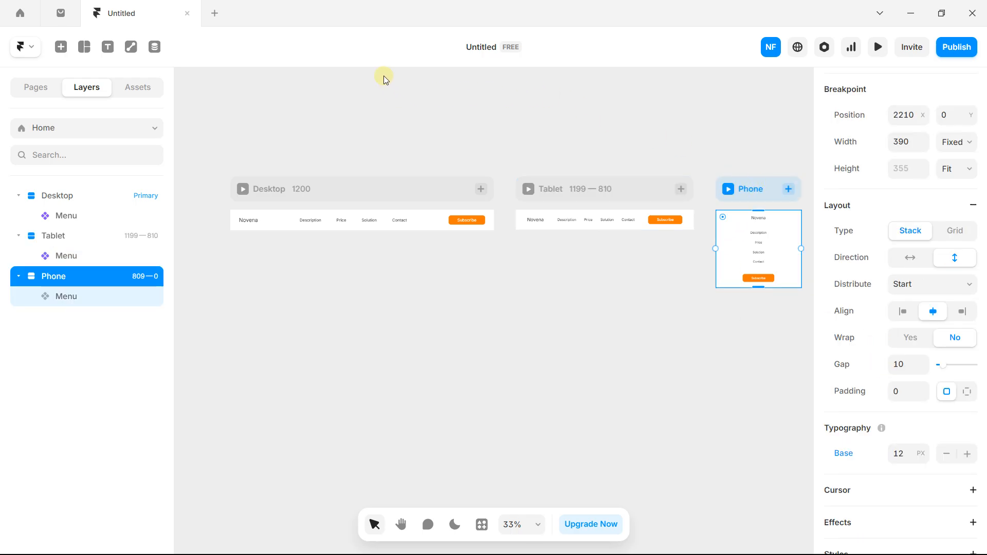
pyautogui.click(336, 147)
pyautogui.moveTo(414, 133); pyautogui.dragTo(378, 122)
pyautogui.scroll(2, 381, 143)
pyautogui.scroll(2, 381, 143)
pyautogui.scroll(-5, 378, 147)
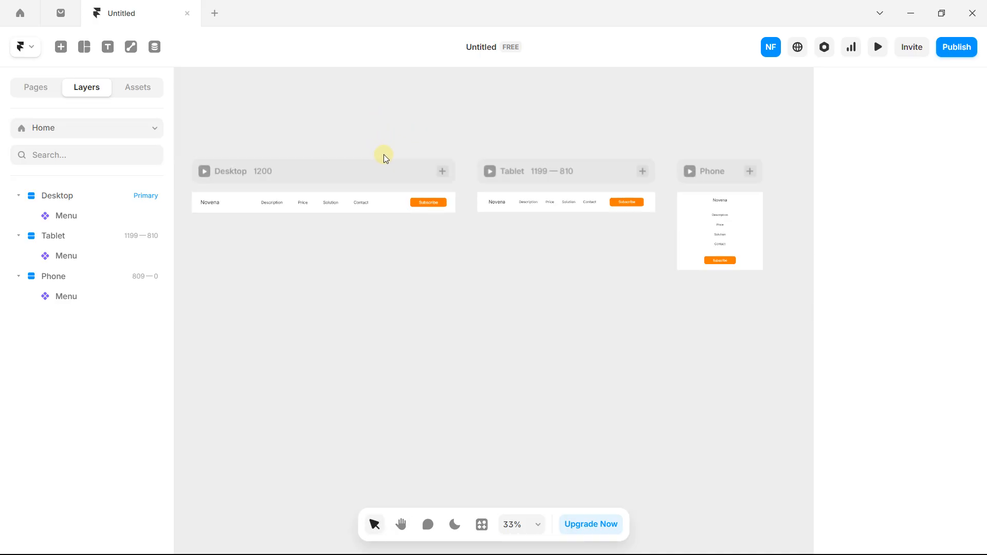
pyautogui.scroll(-1, 383, 154)
pyautogui.moveTo(373, 110); pyautogui.dragTo(401, 136)
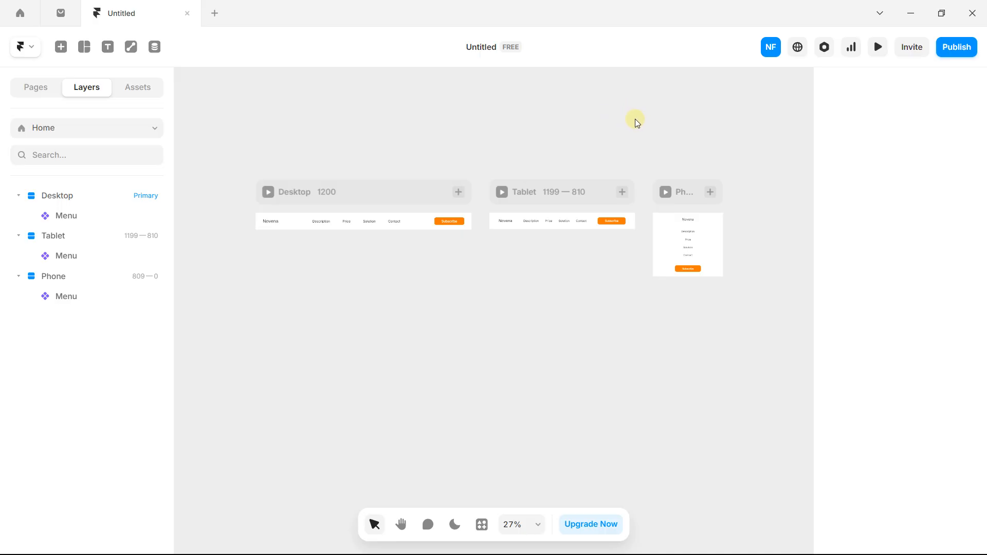
# Preview the Home page enlarged to 1425 by 679 to check the Desktop menu, and return to the canvas.
pyautogui.click(876, 47)
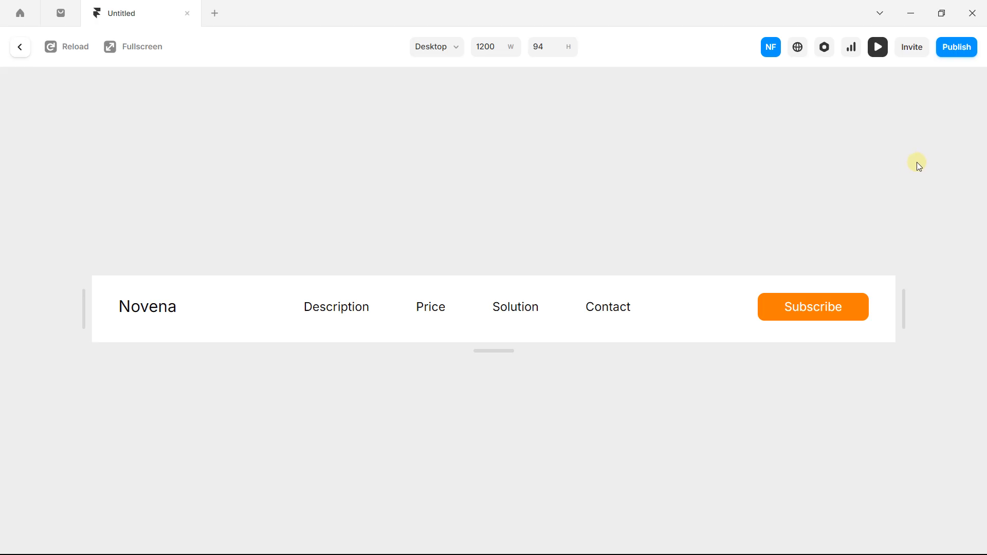
pyautogui.moveTo(905, 301); pyautogui.dragTo(980, 274)
pyautogui.moveTo(659, 342); pyautogui.dragTo(700, 551)
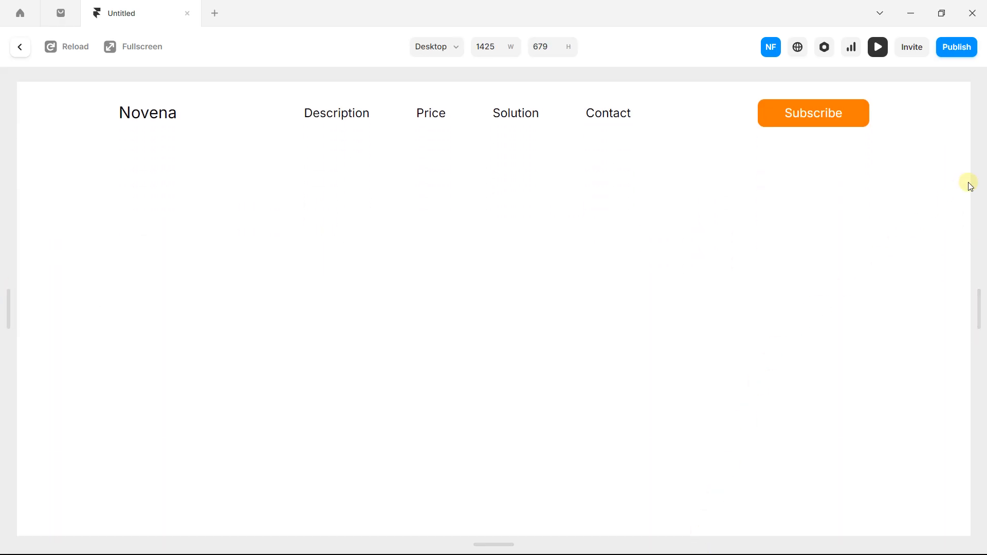
pyautogui.moveTo(971, 183)
pyautogui.mouseDown()
pyautogui.moveTo(273, 198)
pyautogui.moveTo(977, 178)
pyautogui.mouseUp()
pyautogui.click(20, 47)
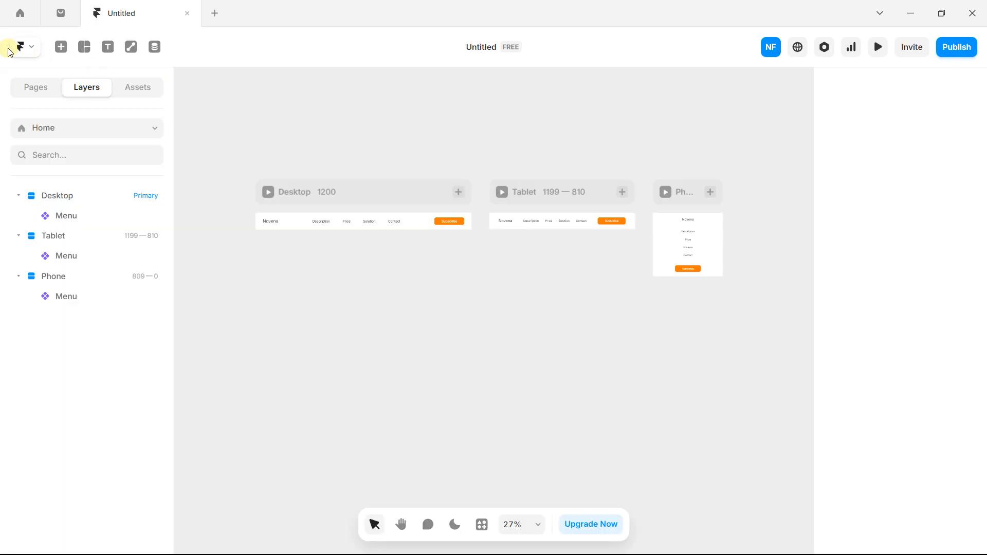
# Reopen the preview, enlarge it to 1425 by 679 for a second check of the header, and return to the canvas.
pyautogui.click(878, 48)
pyautogui.moveTo(903, 280); pyautogui.dragTo(982, 281)
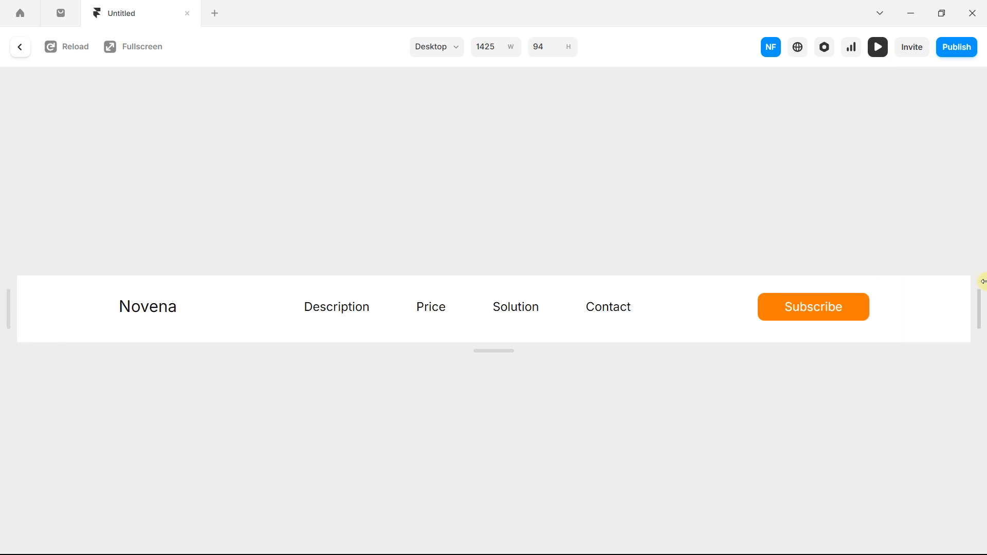
pyautogui.moveTo(502, 349); pyautogui.dragTo(524, 551)
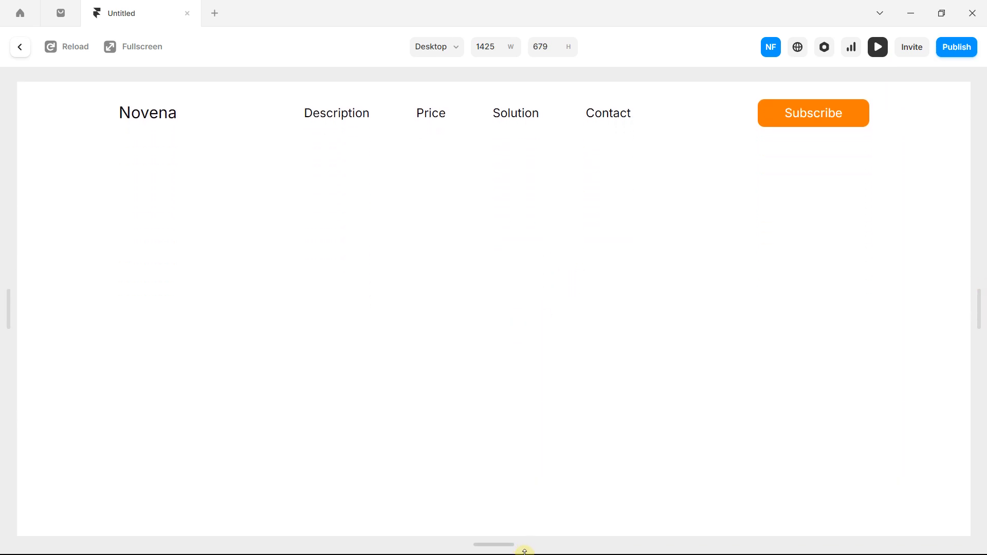
pyautogui.moveTo(982, 249); pyautogui.dragTo(982, 194)
pyautogui.click(19, 51)
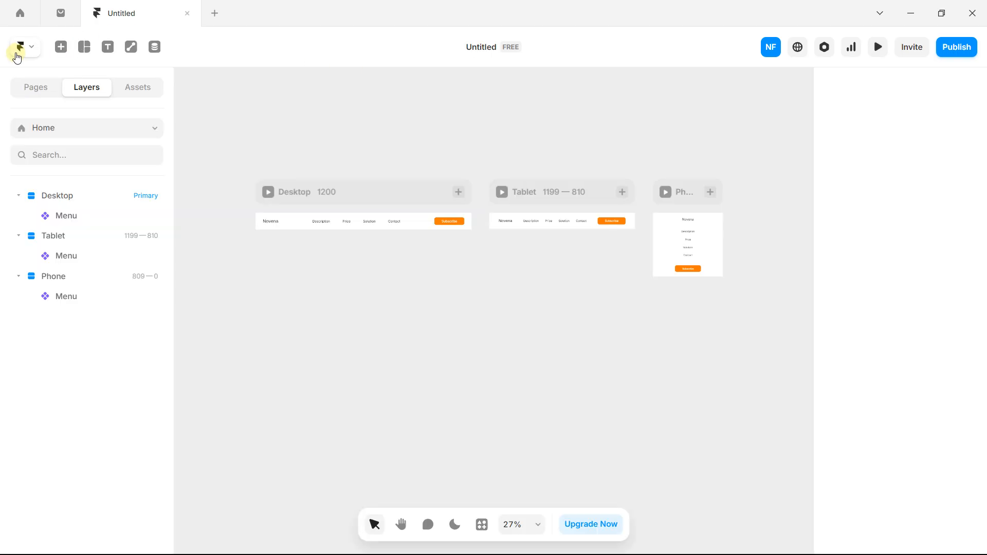